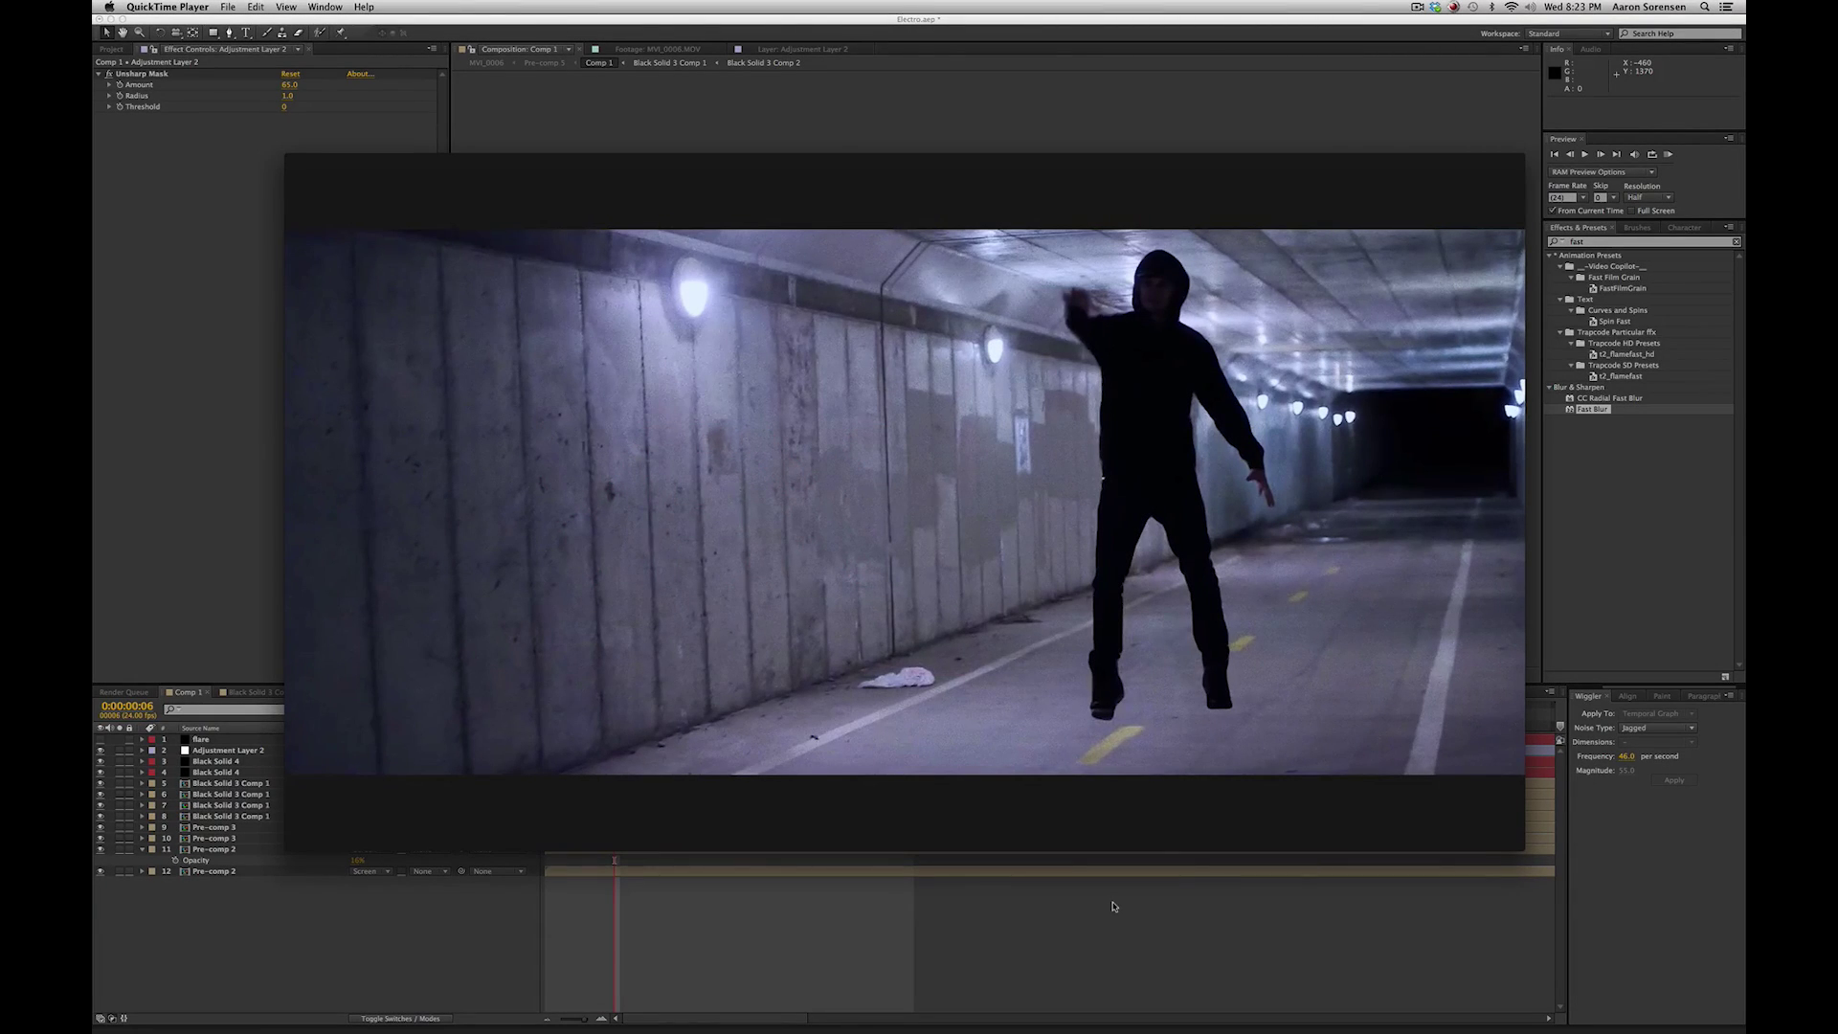
Play the finished lightning clip and scrub around the 00:05 frame.
mouse_move(918, 809)
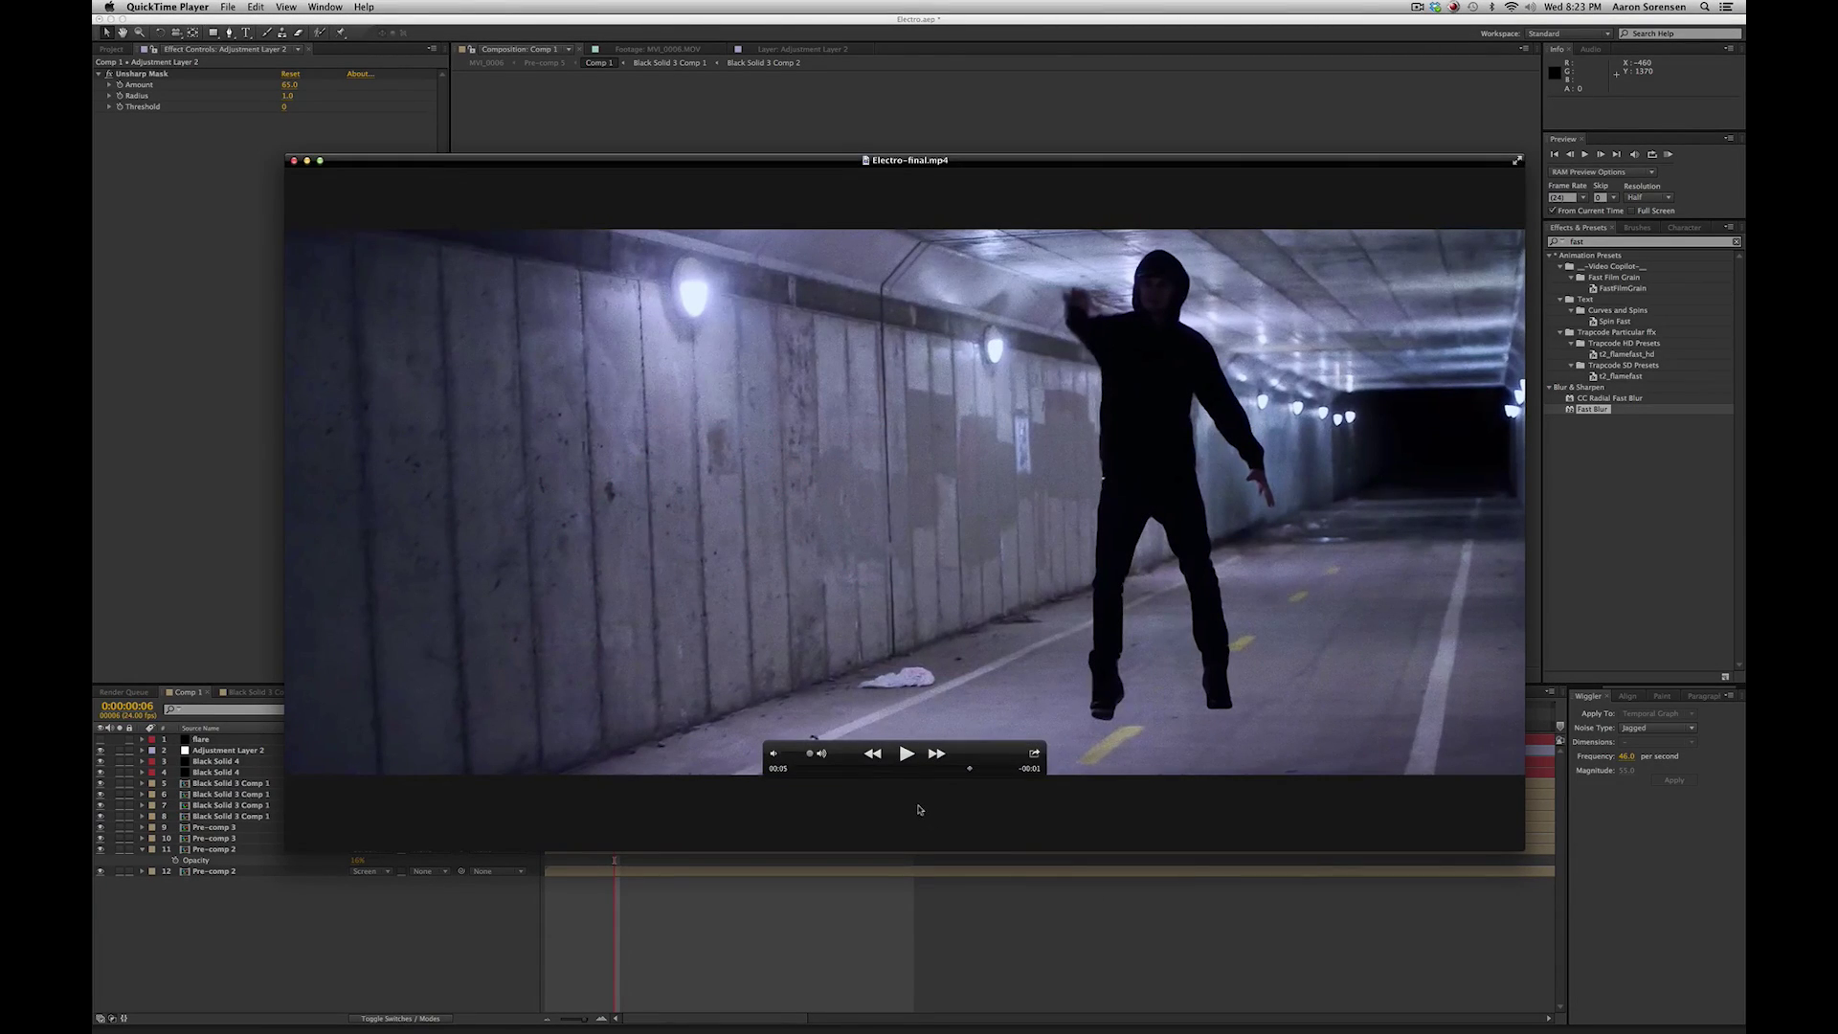
click(906, 754)
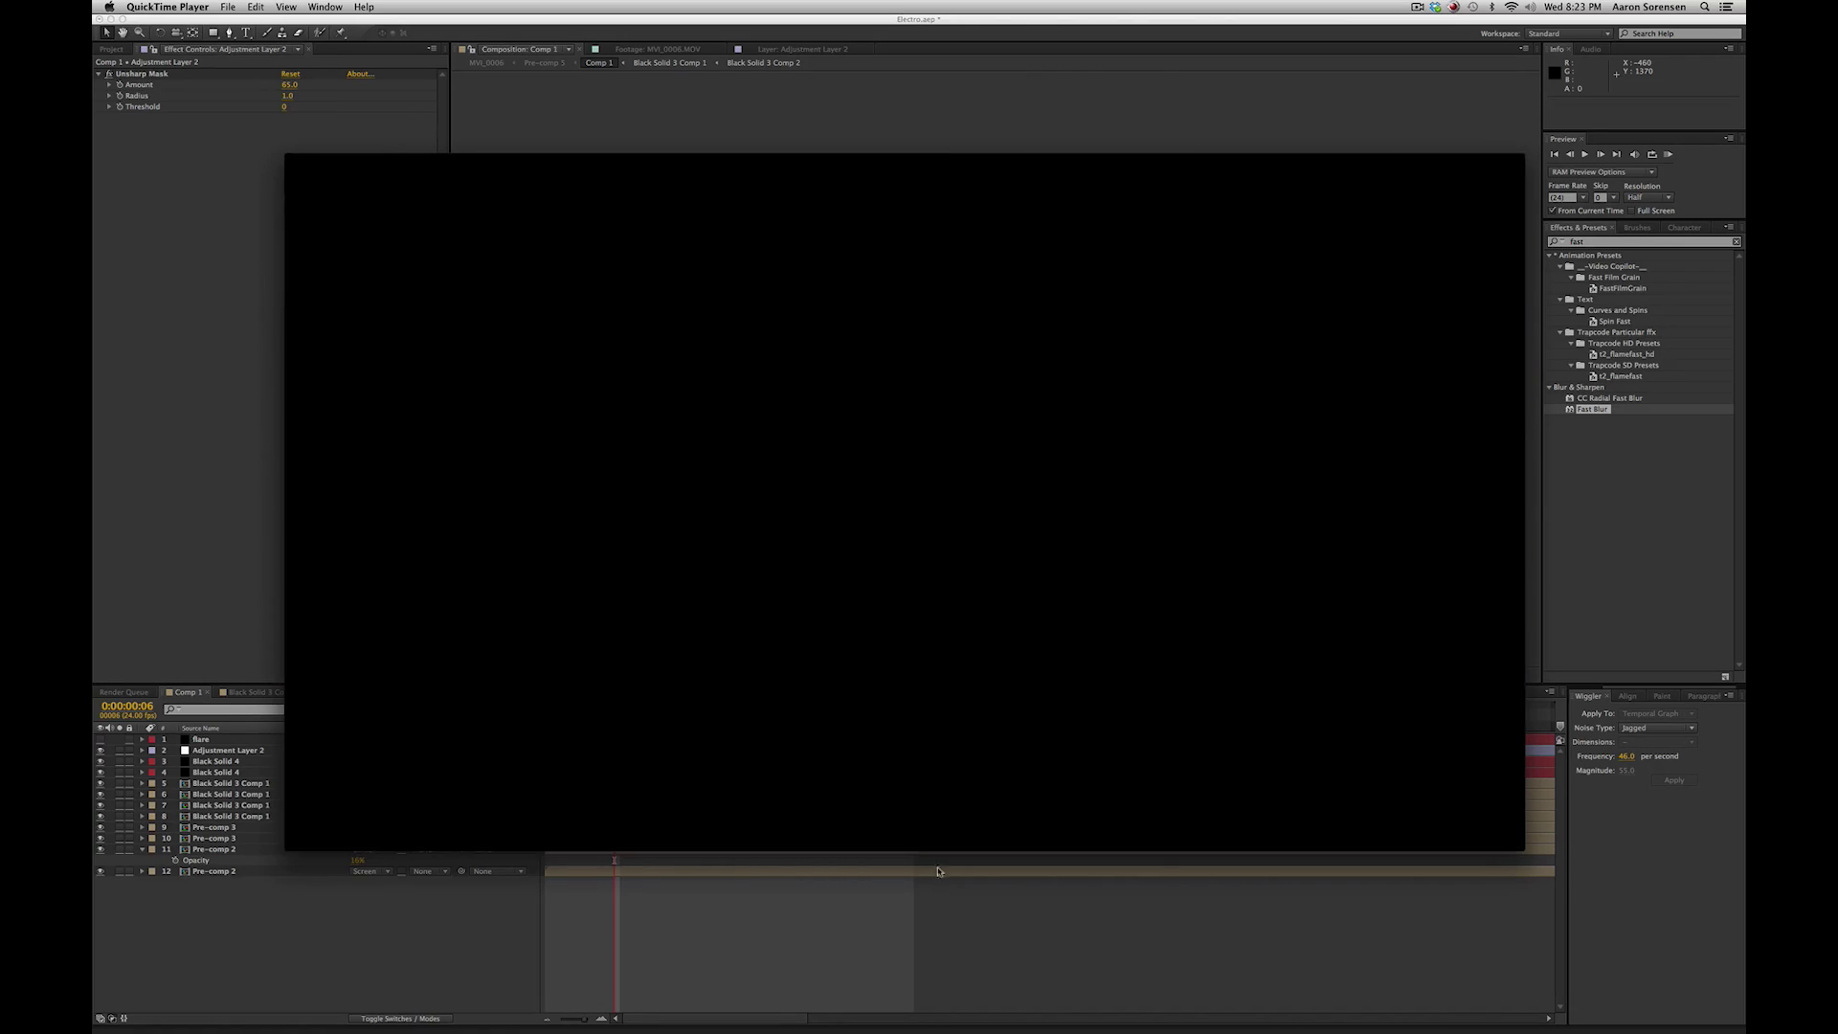
drag(998, 768, 956, 771)
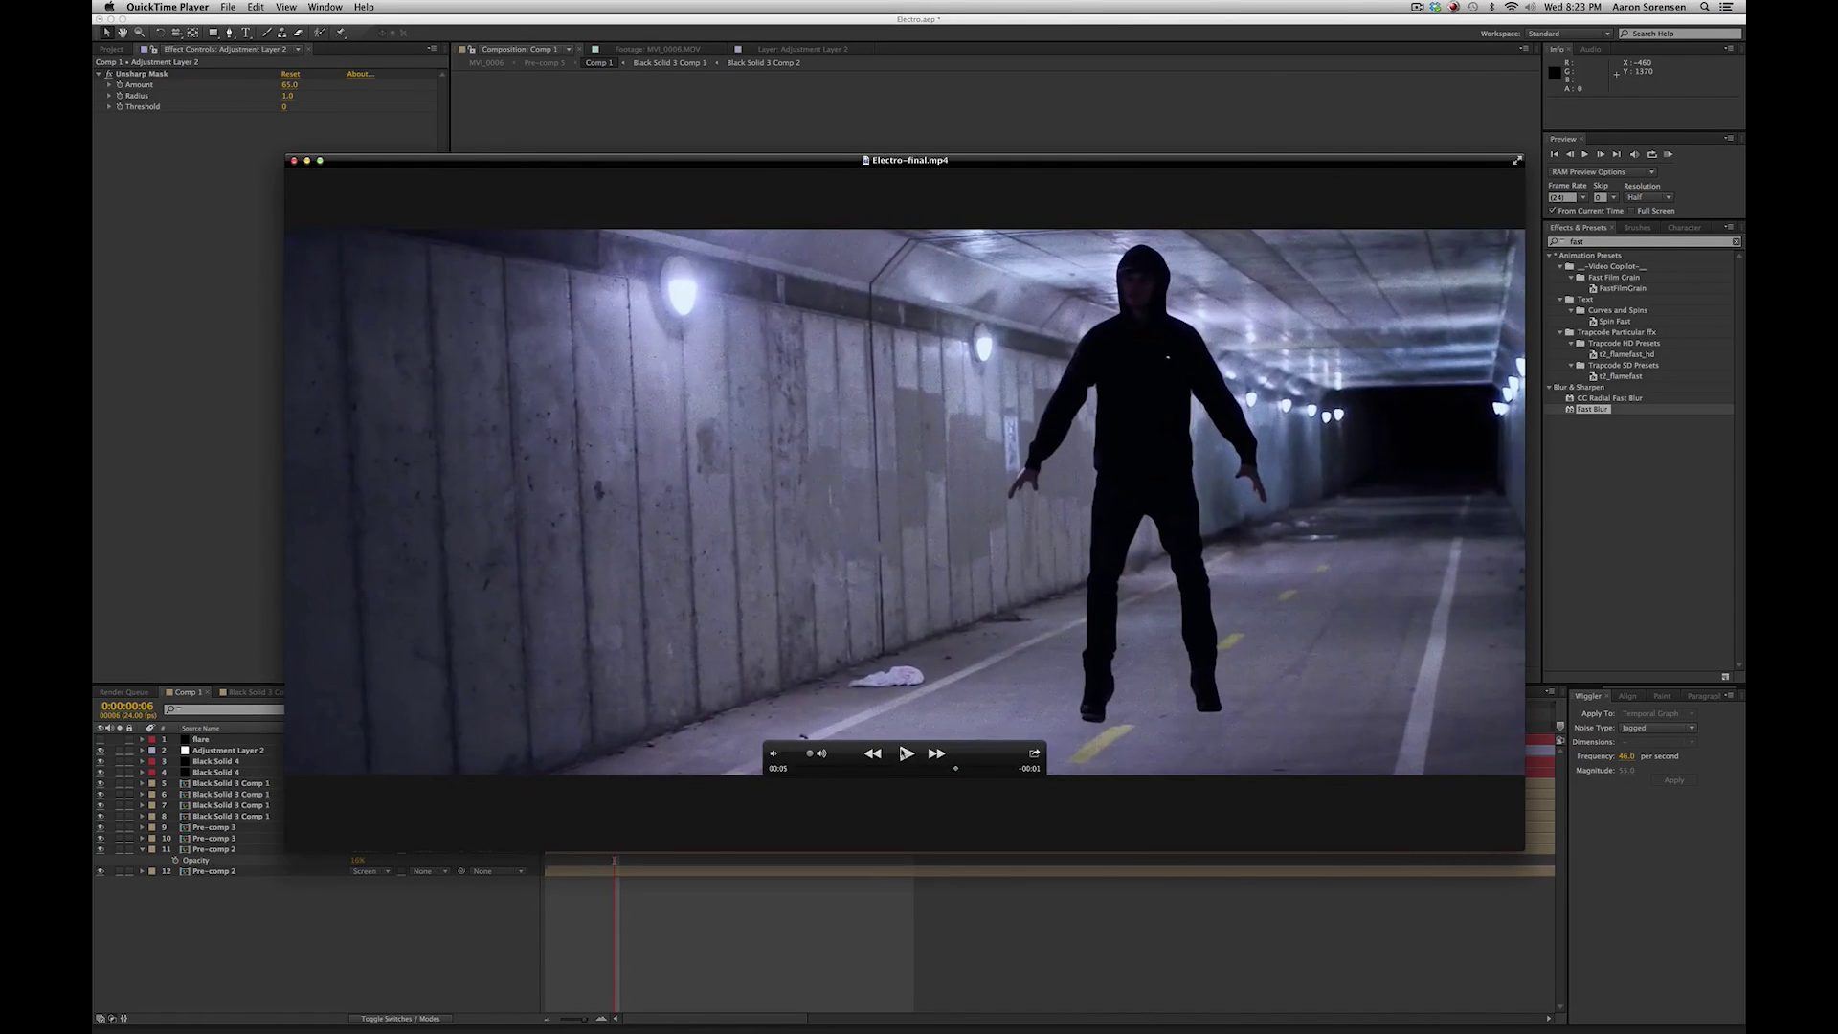
click(906, 754)
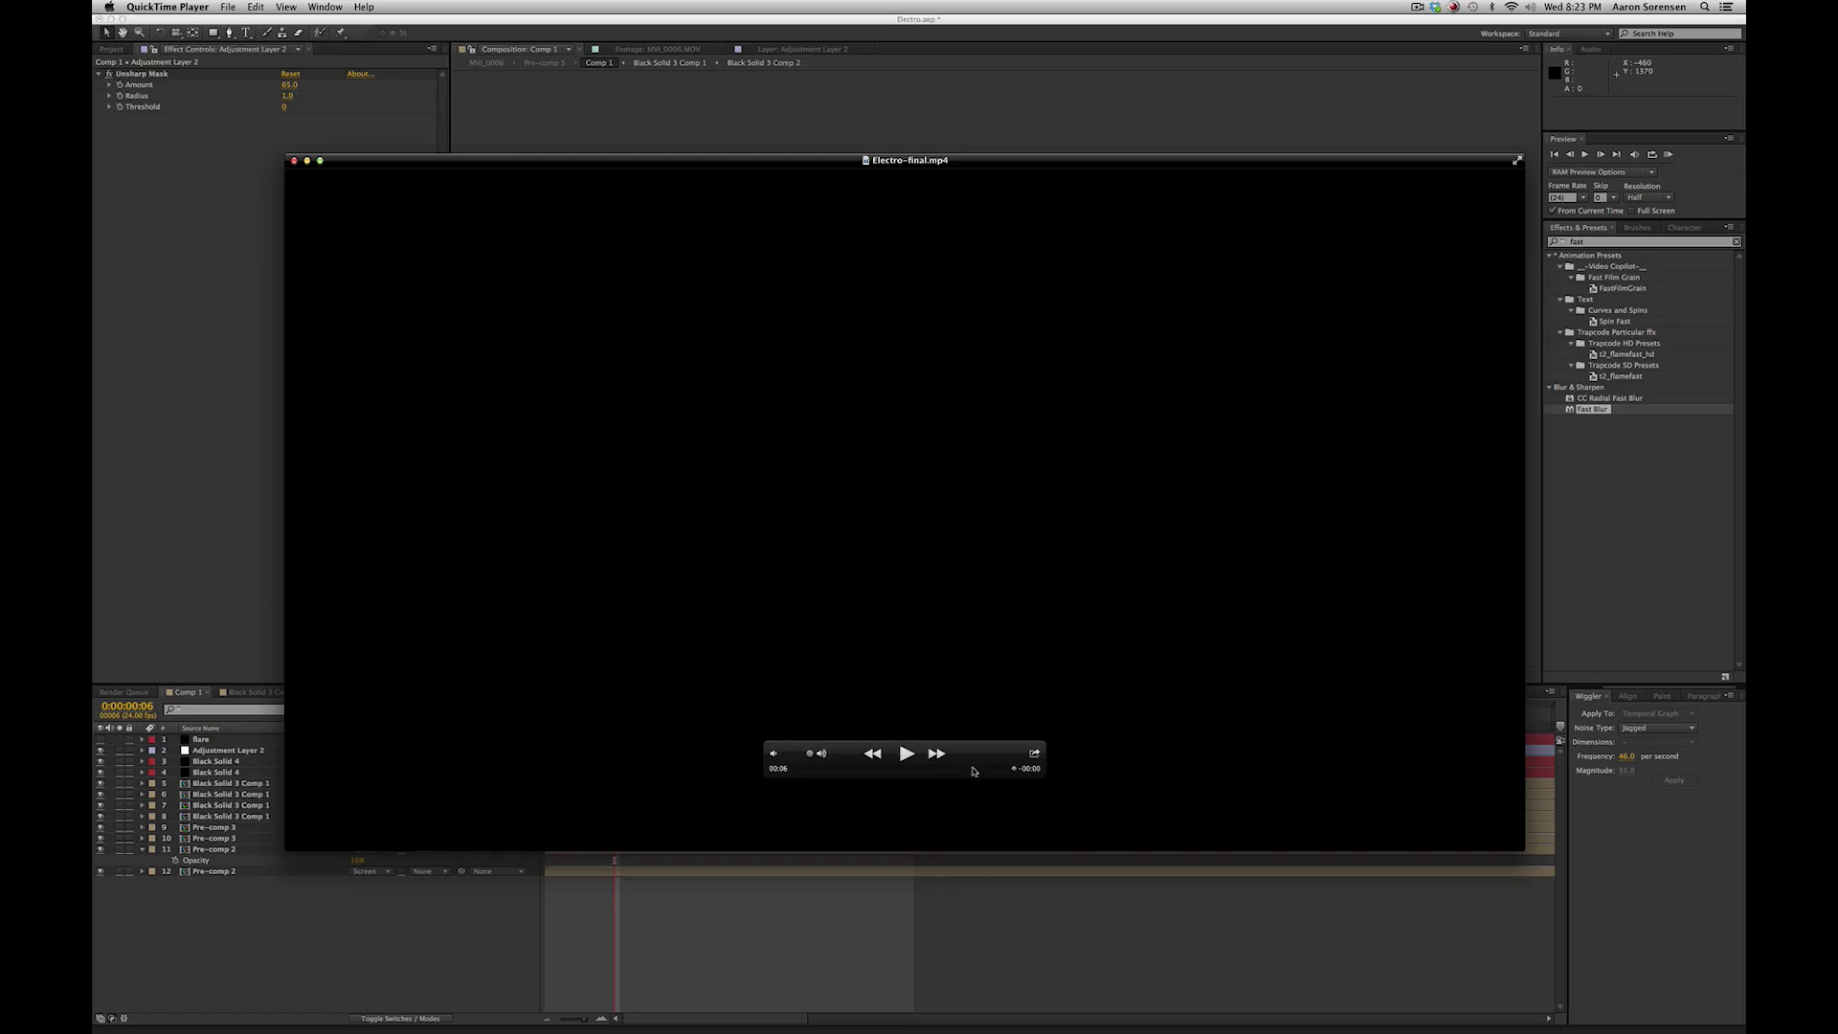
click(978, 771)
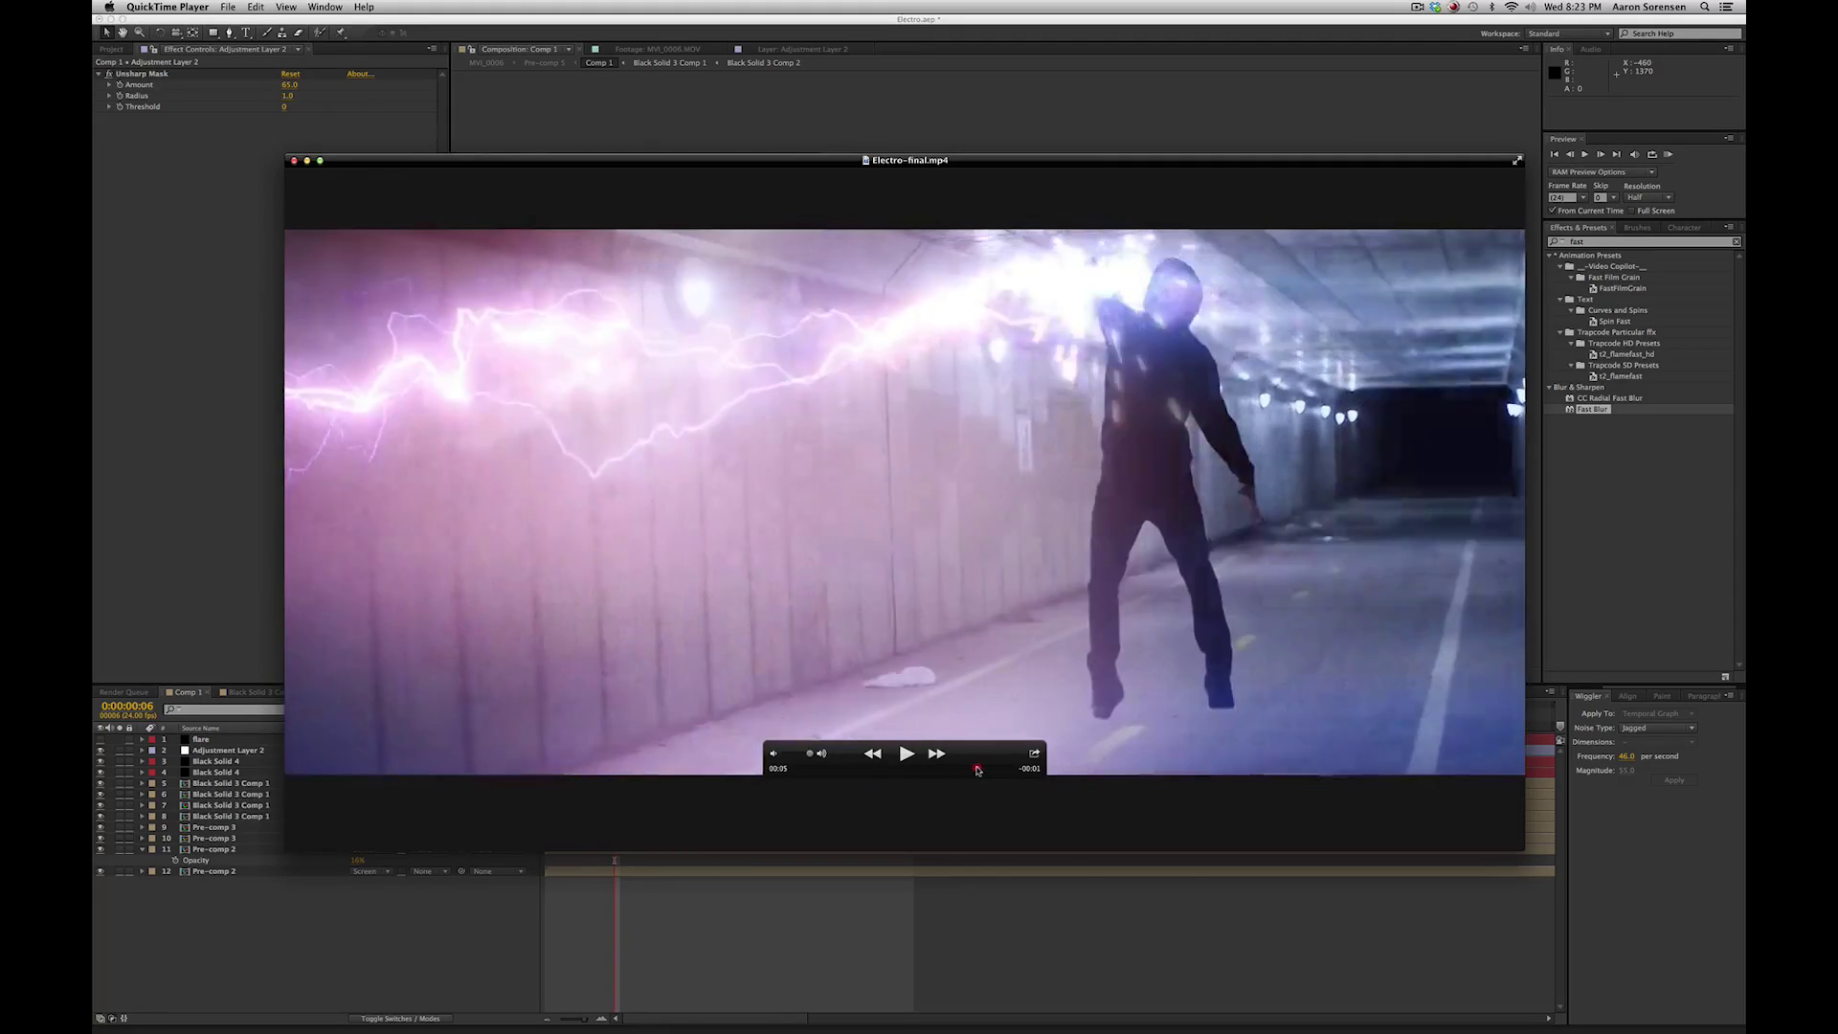
drag(978, 771, 980, 771)
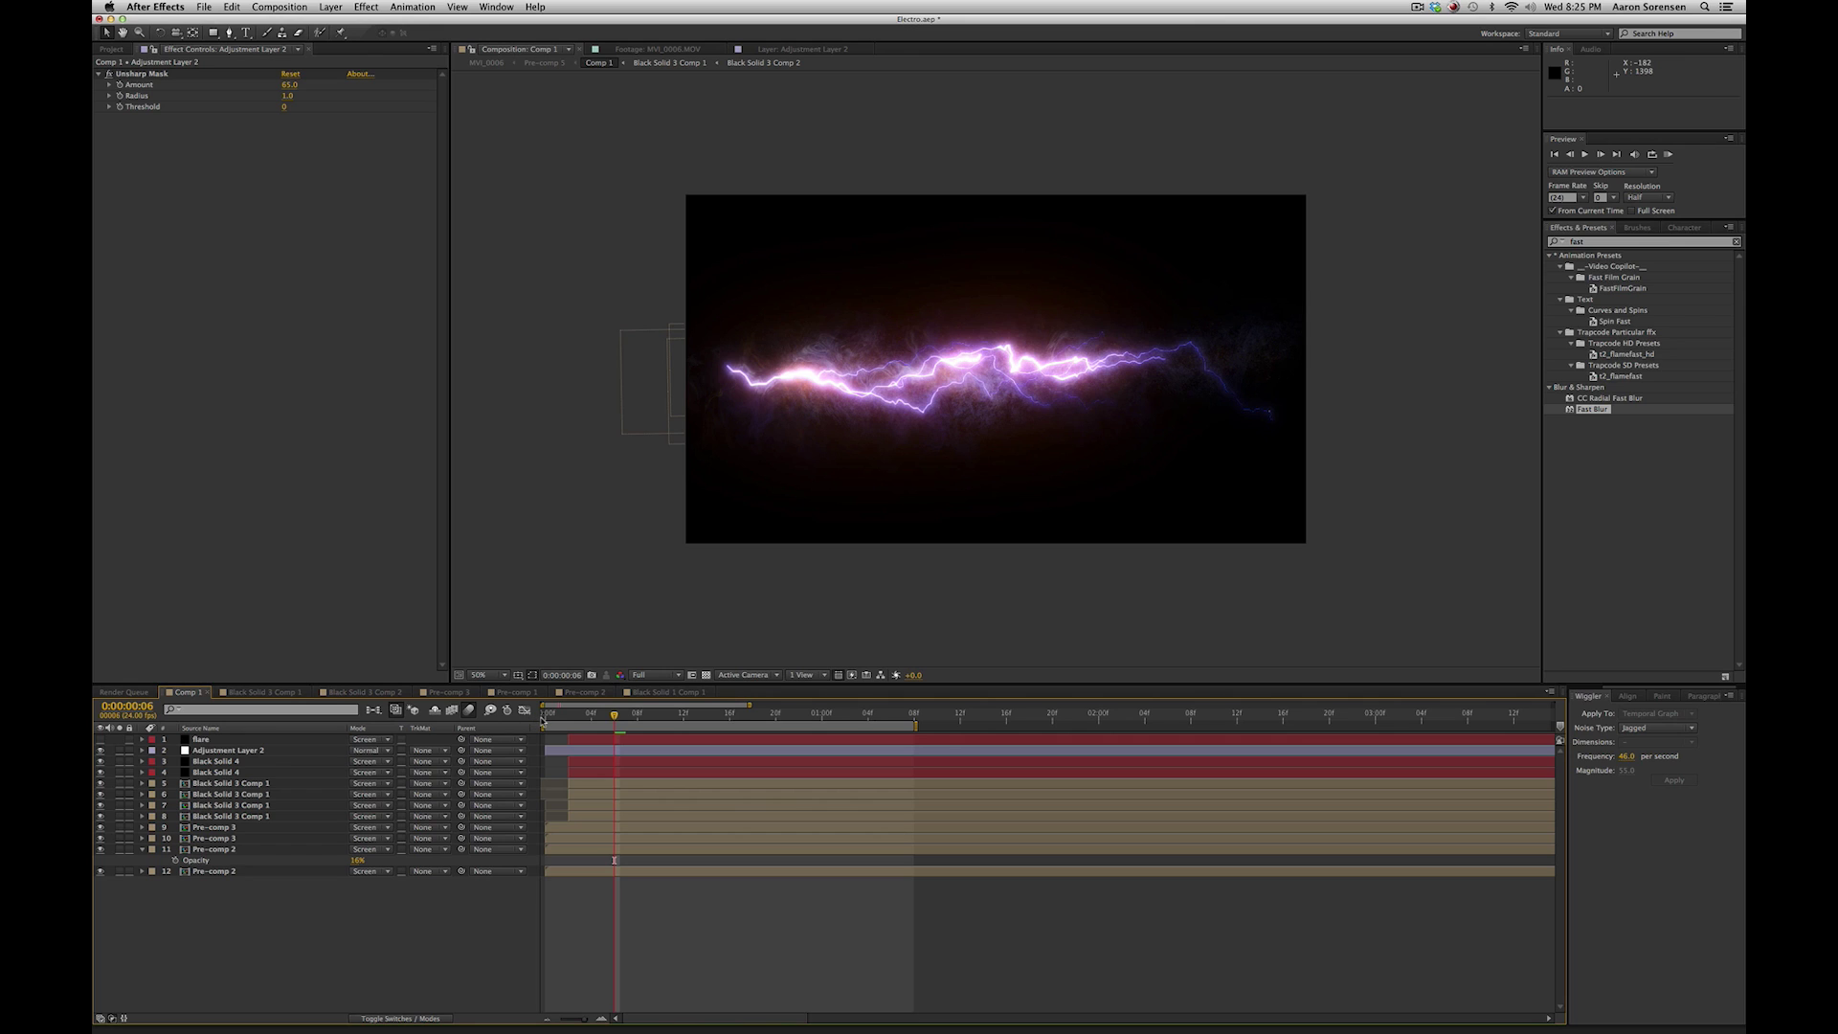
Open Black Solid 1 Comp 1 from the Composition Navigator.
click(549, 753)
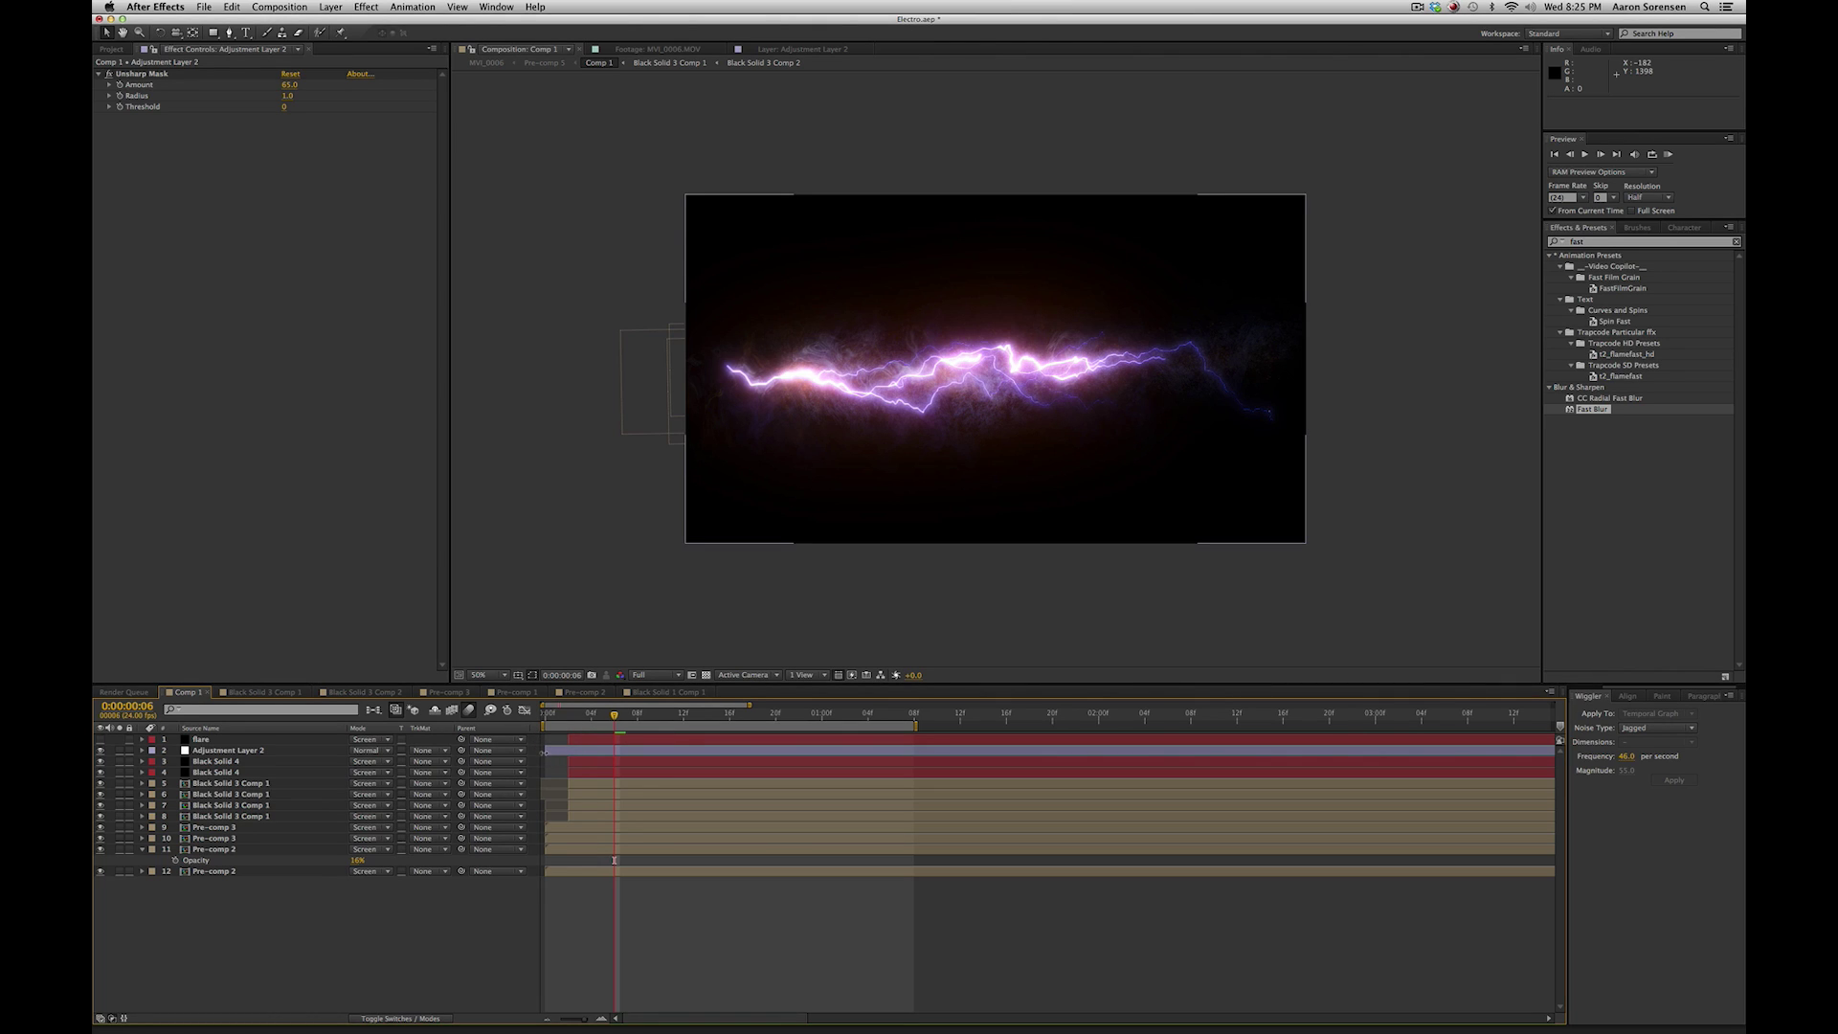
click(546, 745)
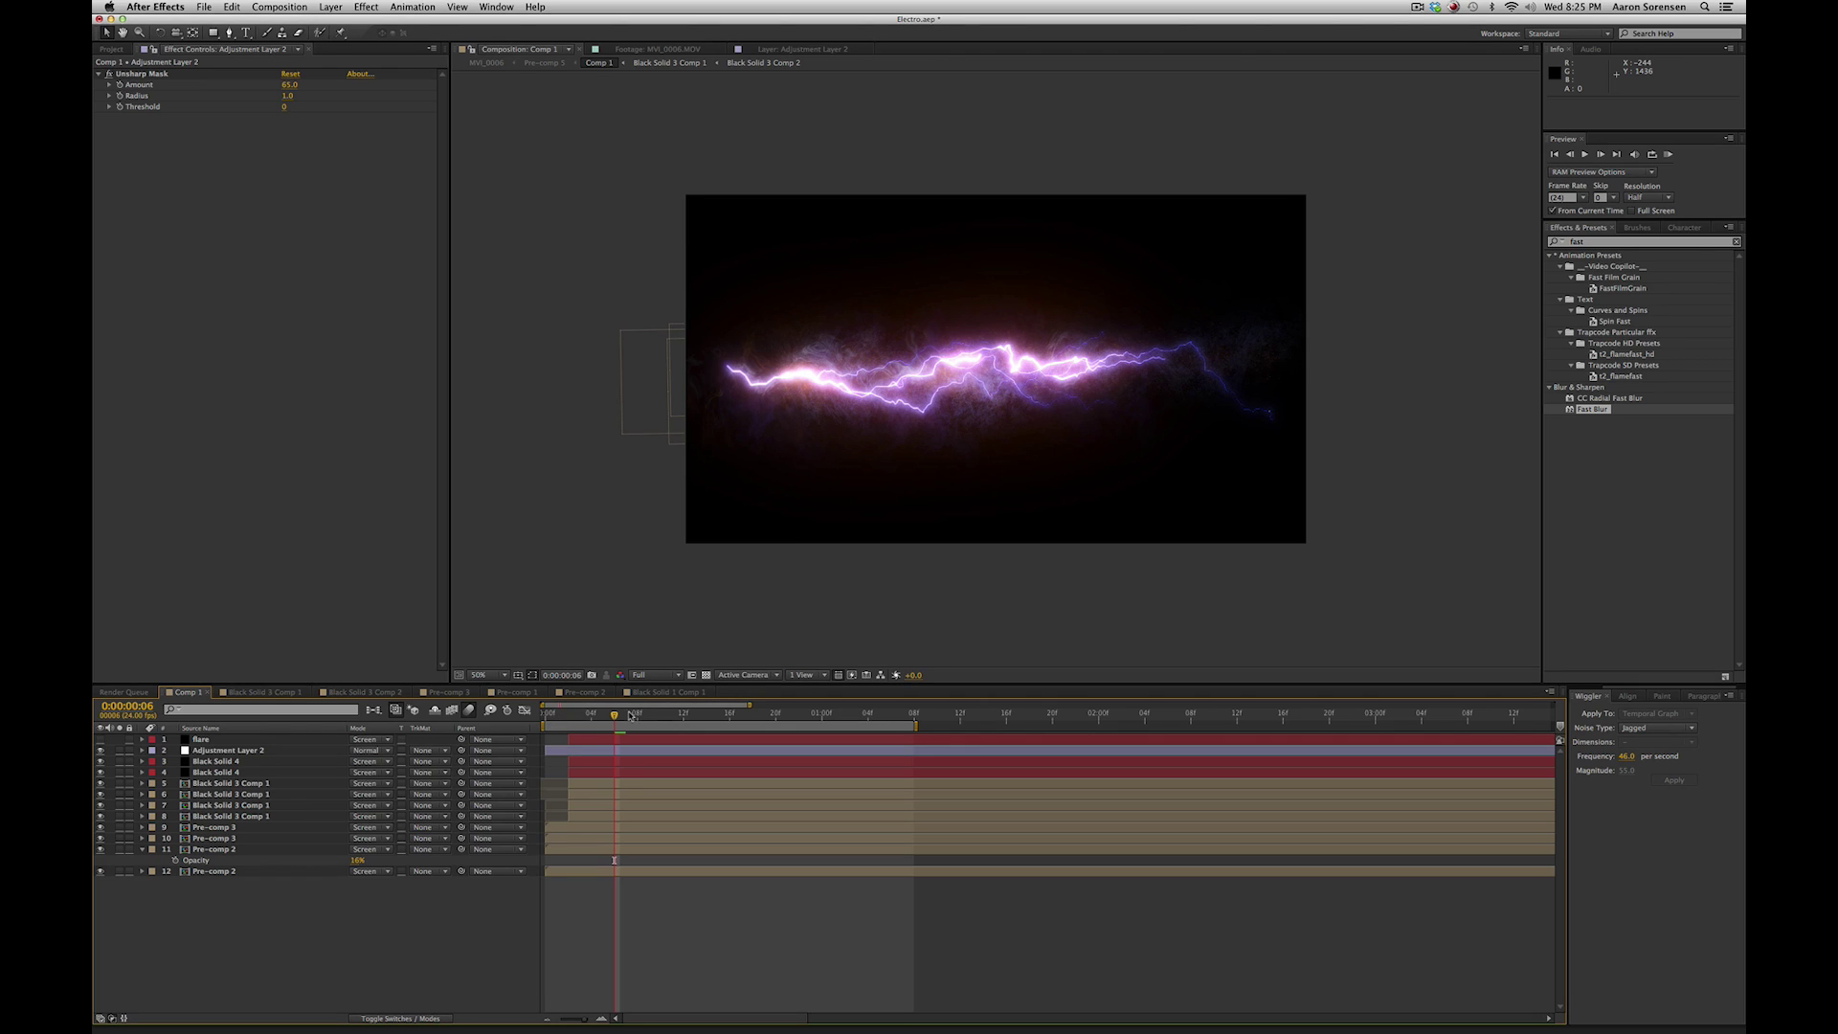
key(Tab)
click(654, 696)
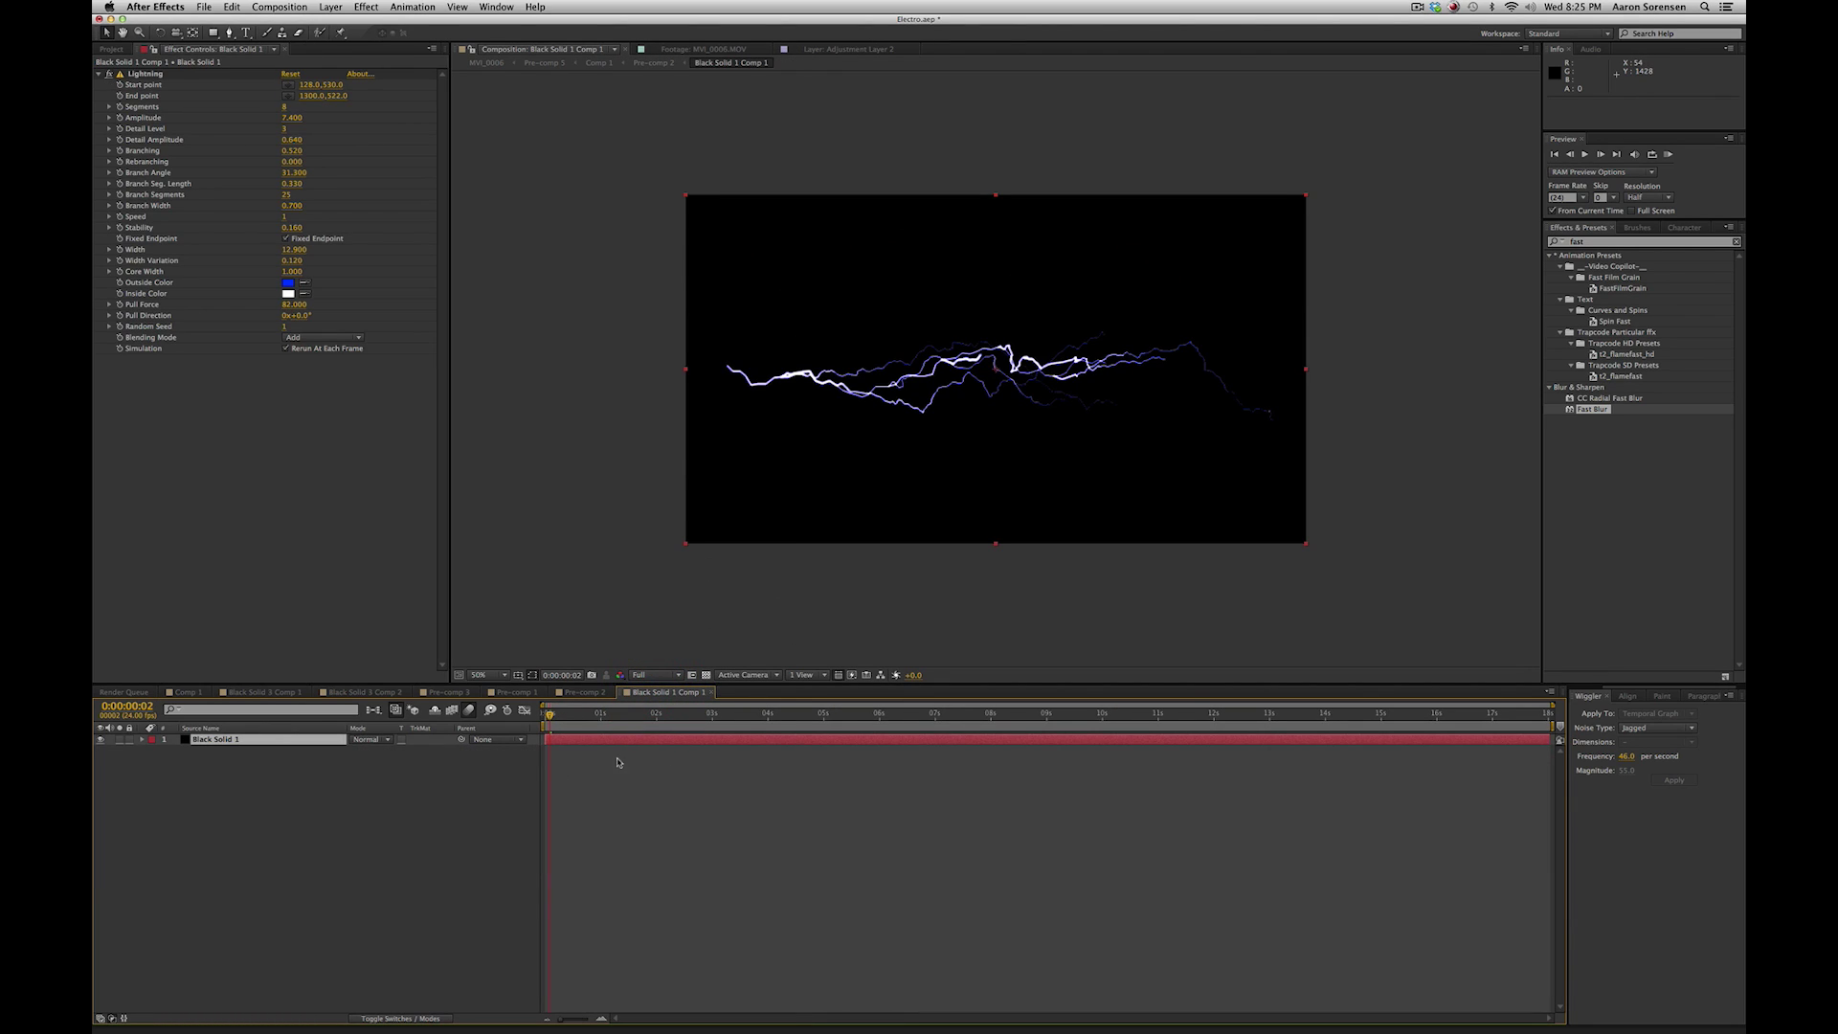
Review Black Solid 1's Lightning settings and preview the raw lightning animation.
click(287, 743)
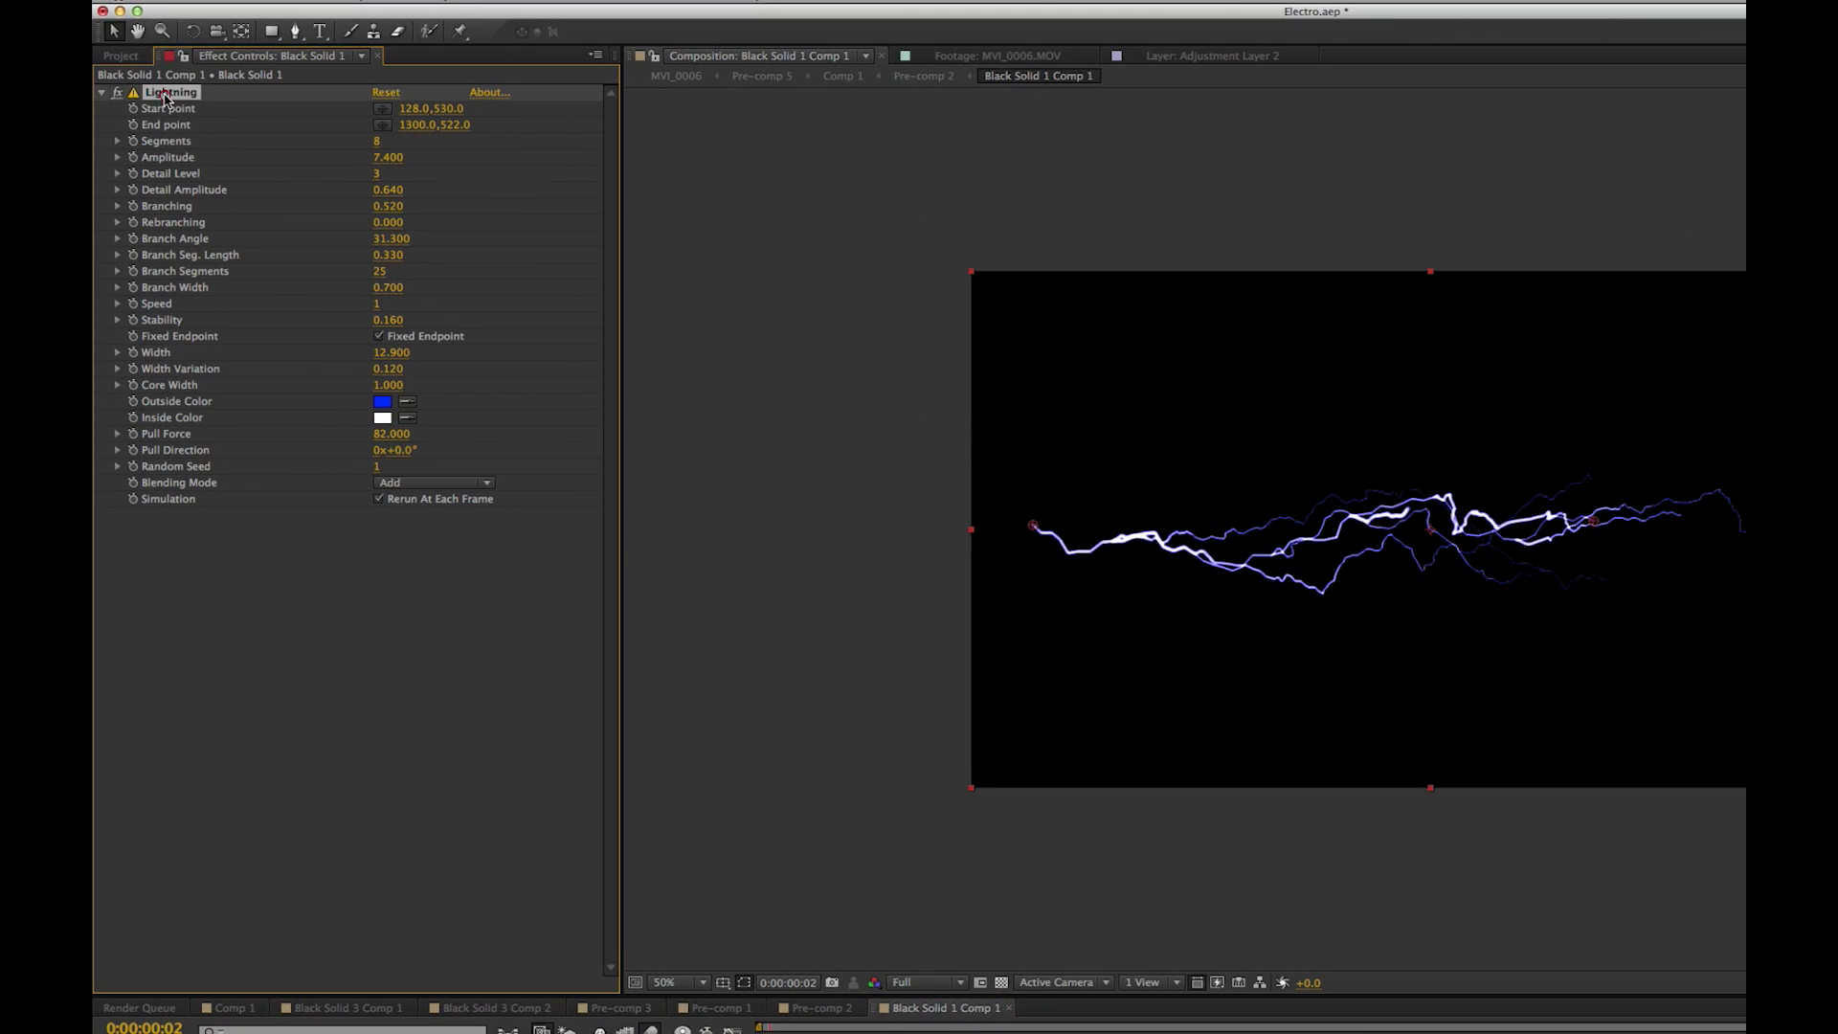
key(F2)
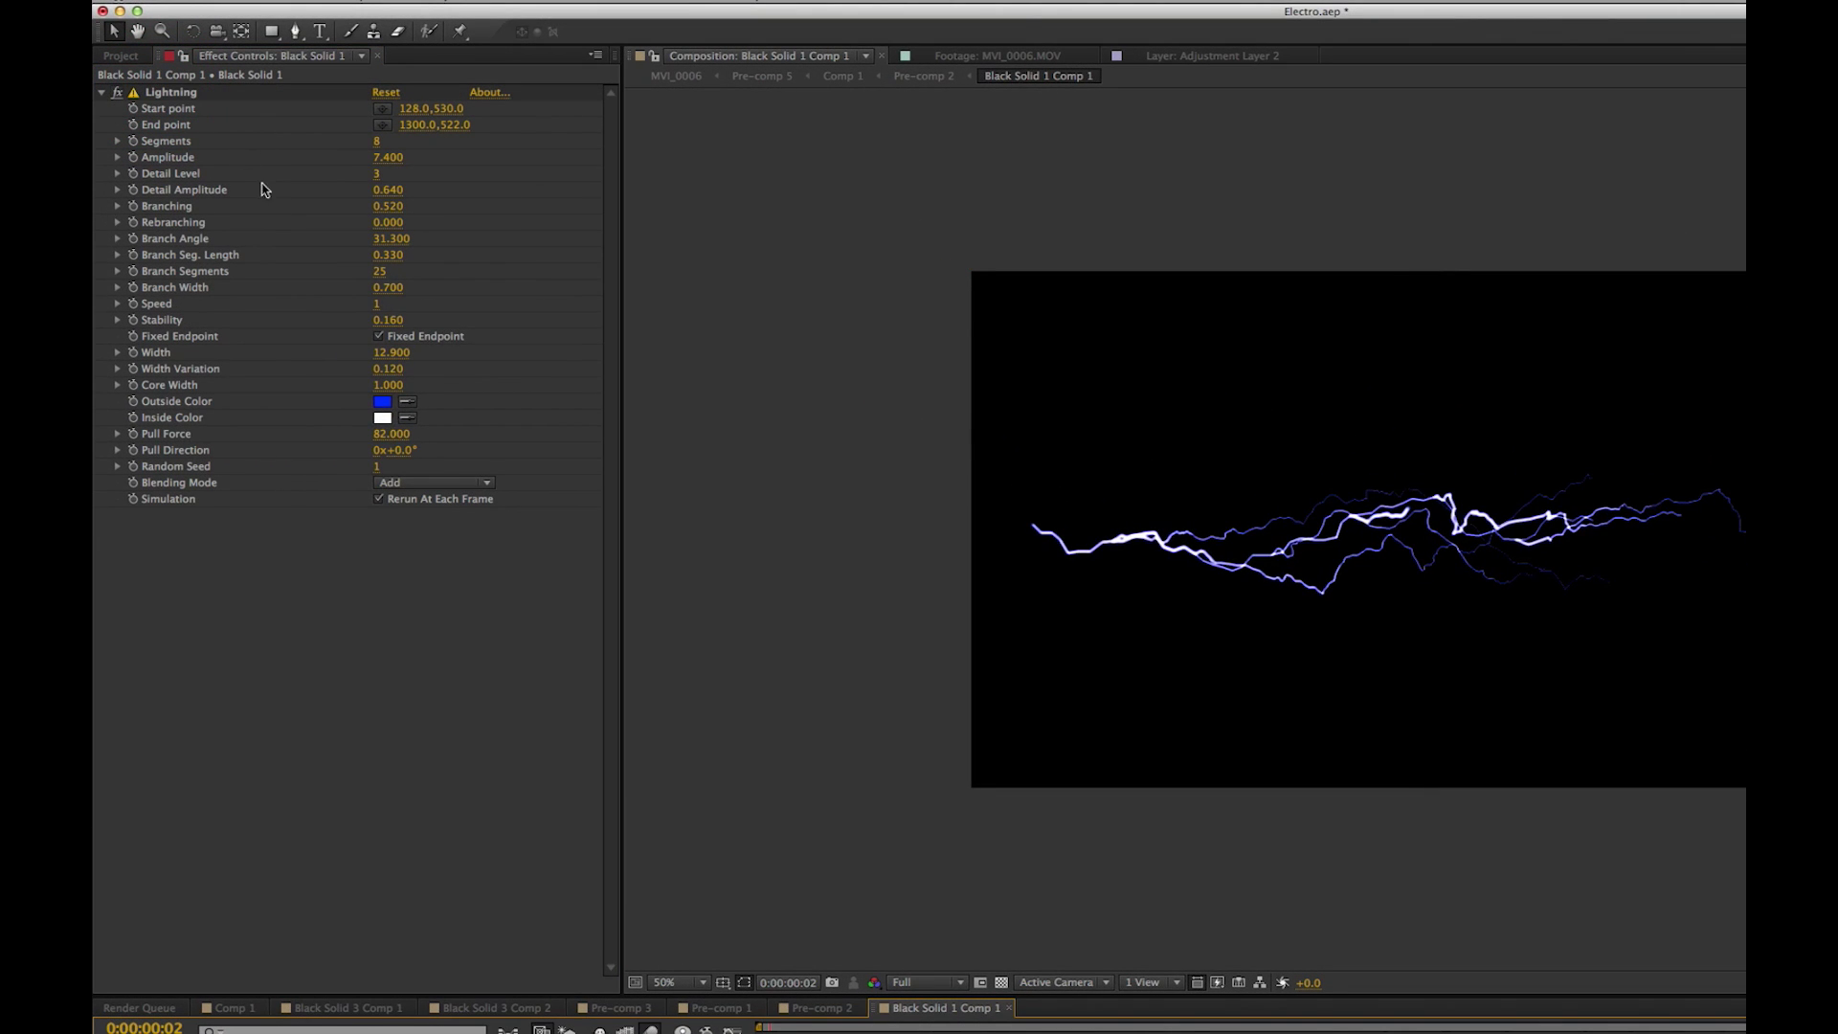
key(space)
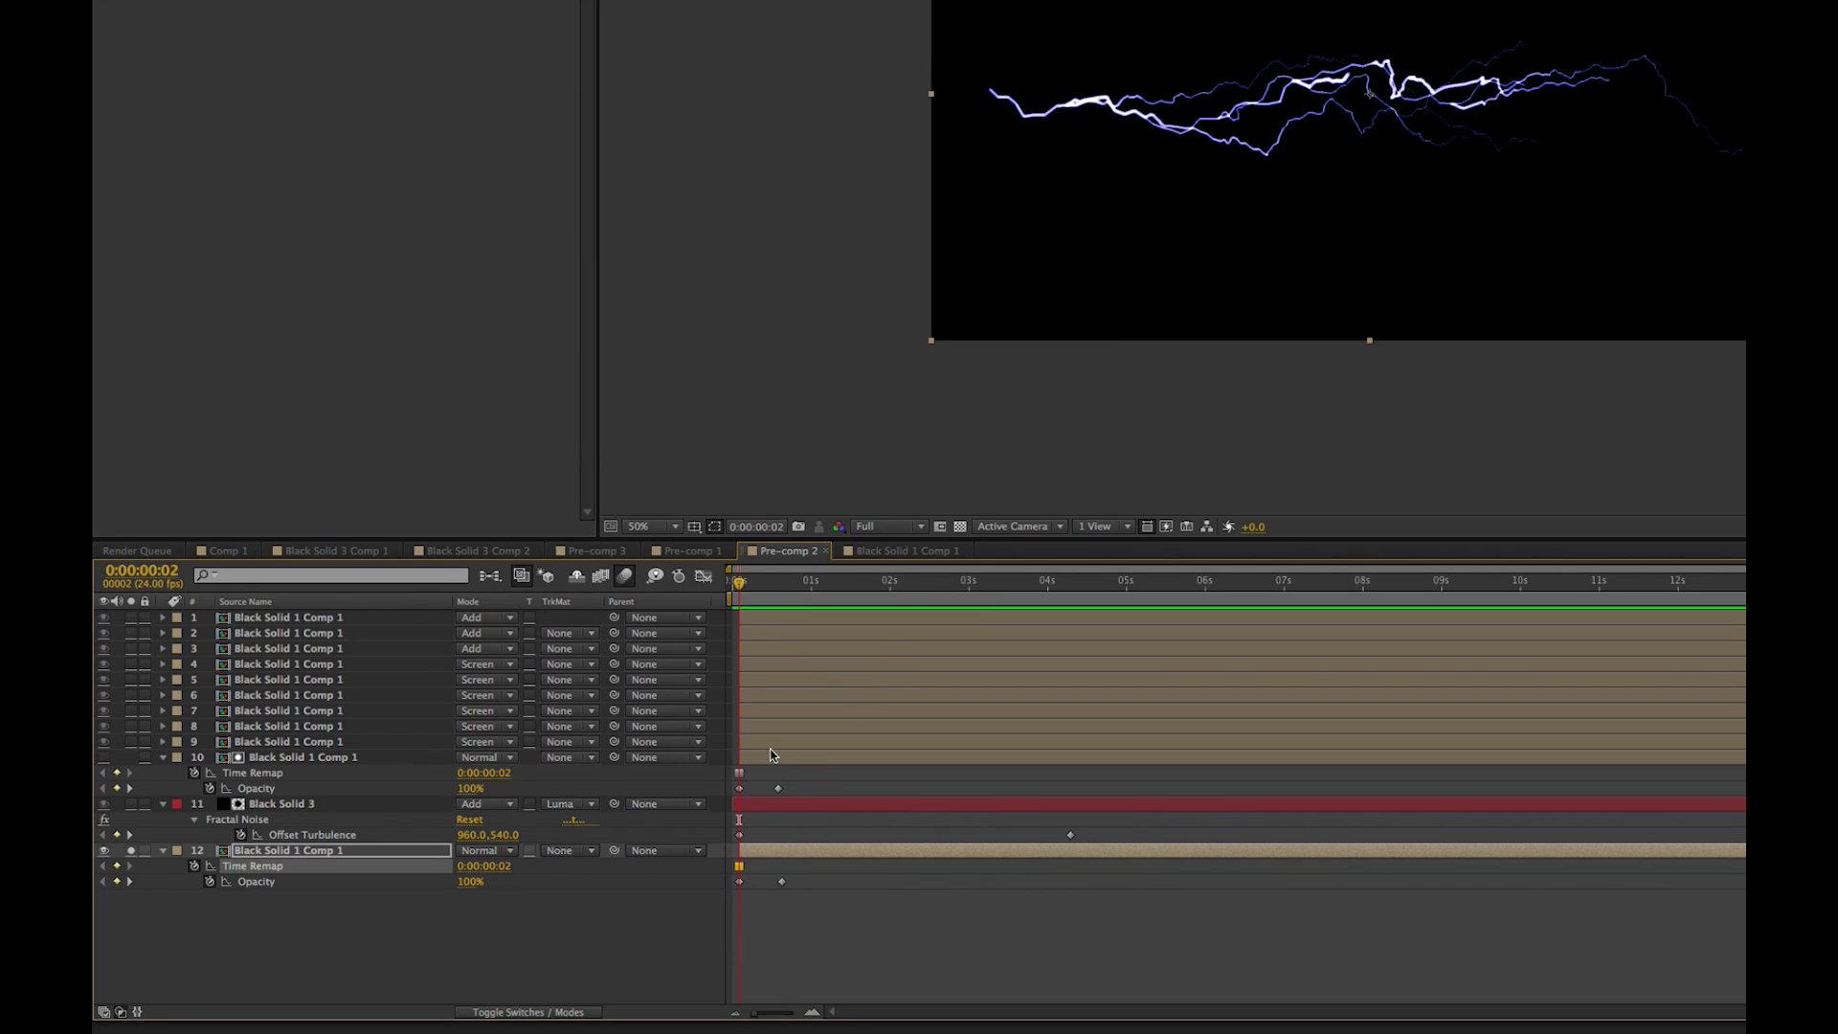
Preview Pre-comp 2 and park the time at frame 2.
click(767, 947)
key(space)
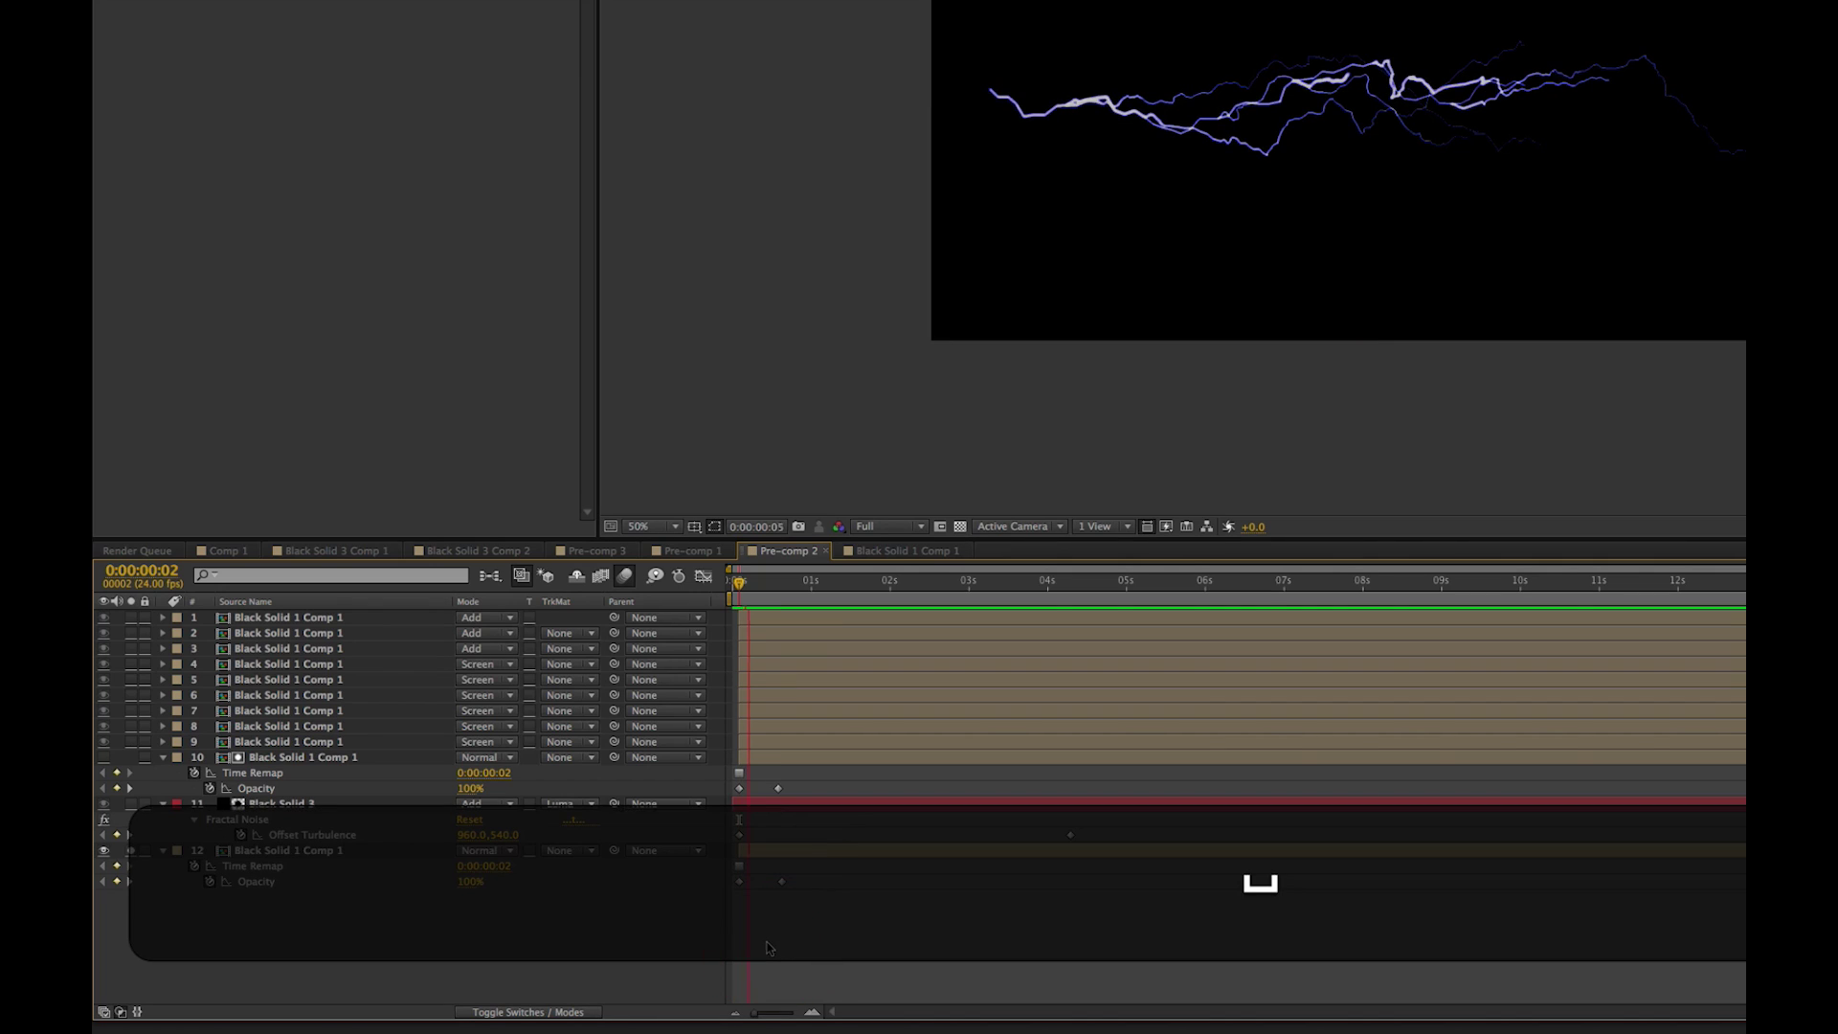
click(746, 588)
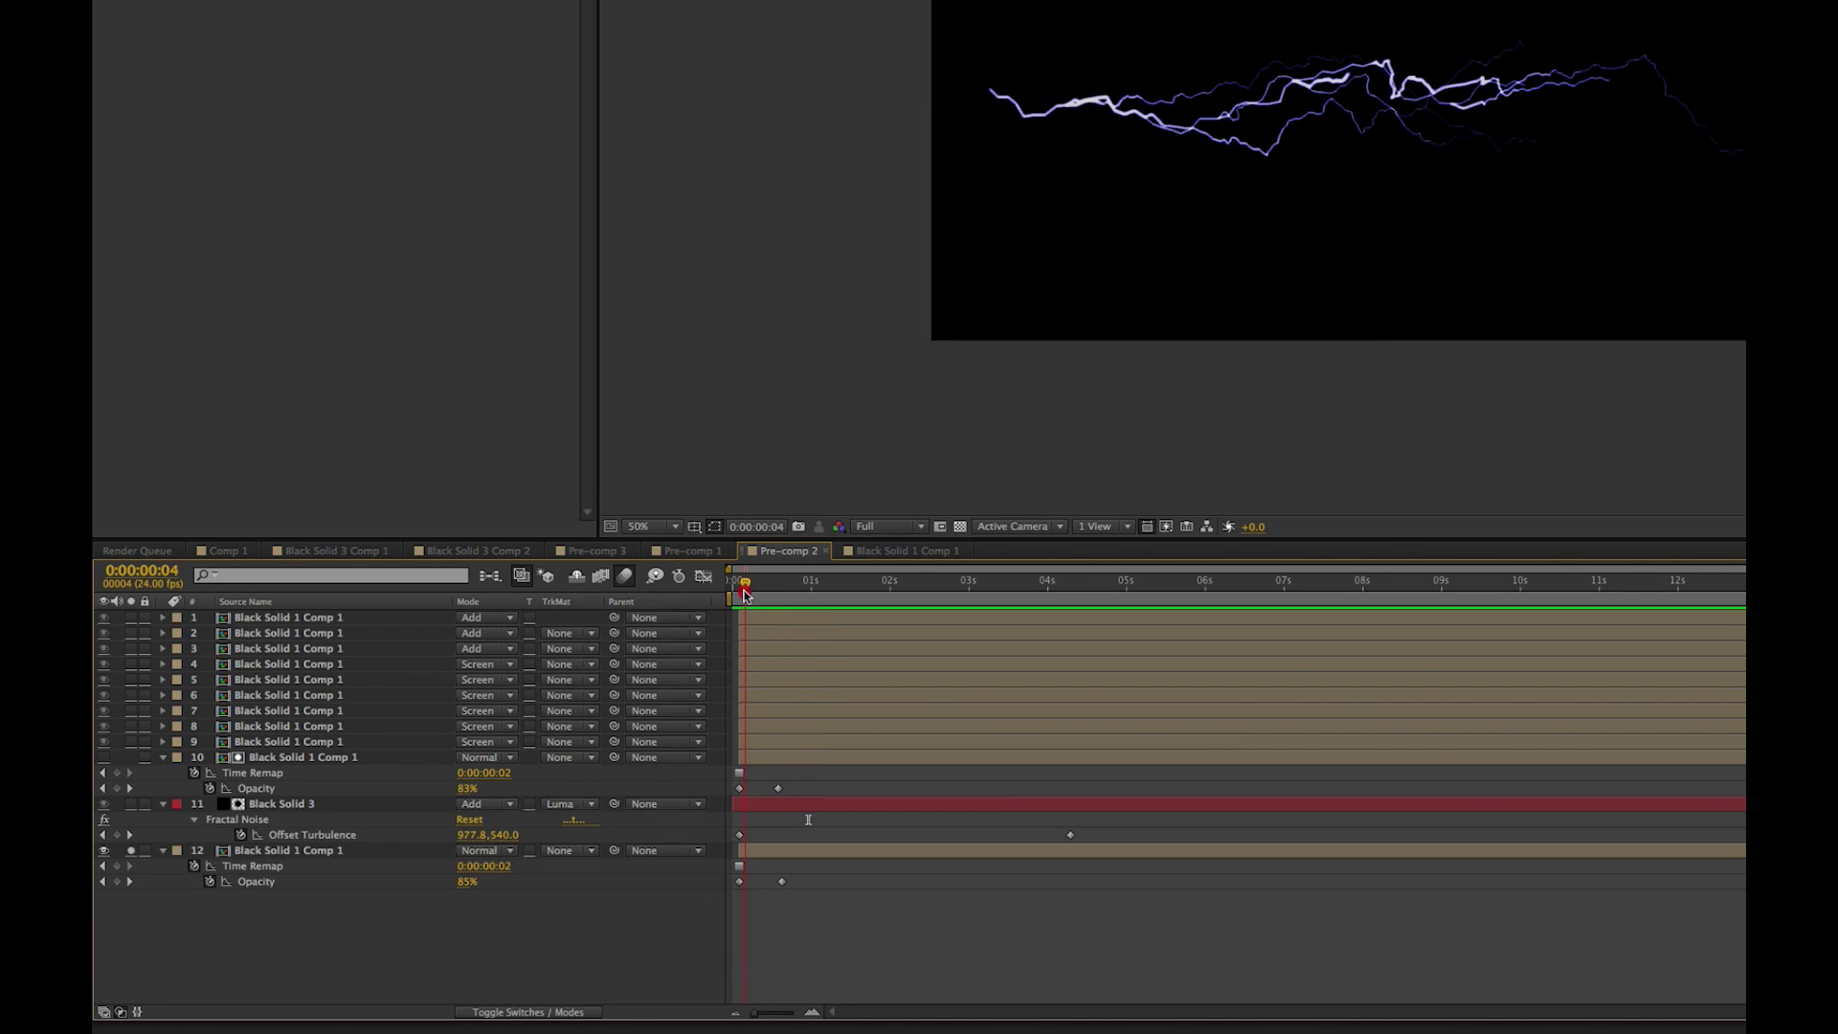
click(739, 585)
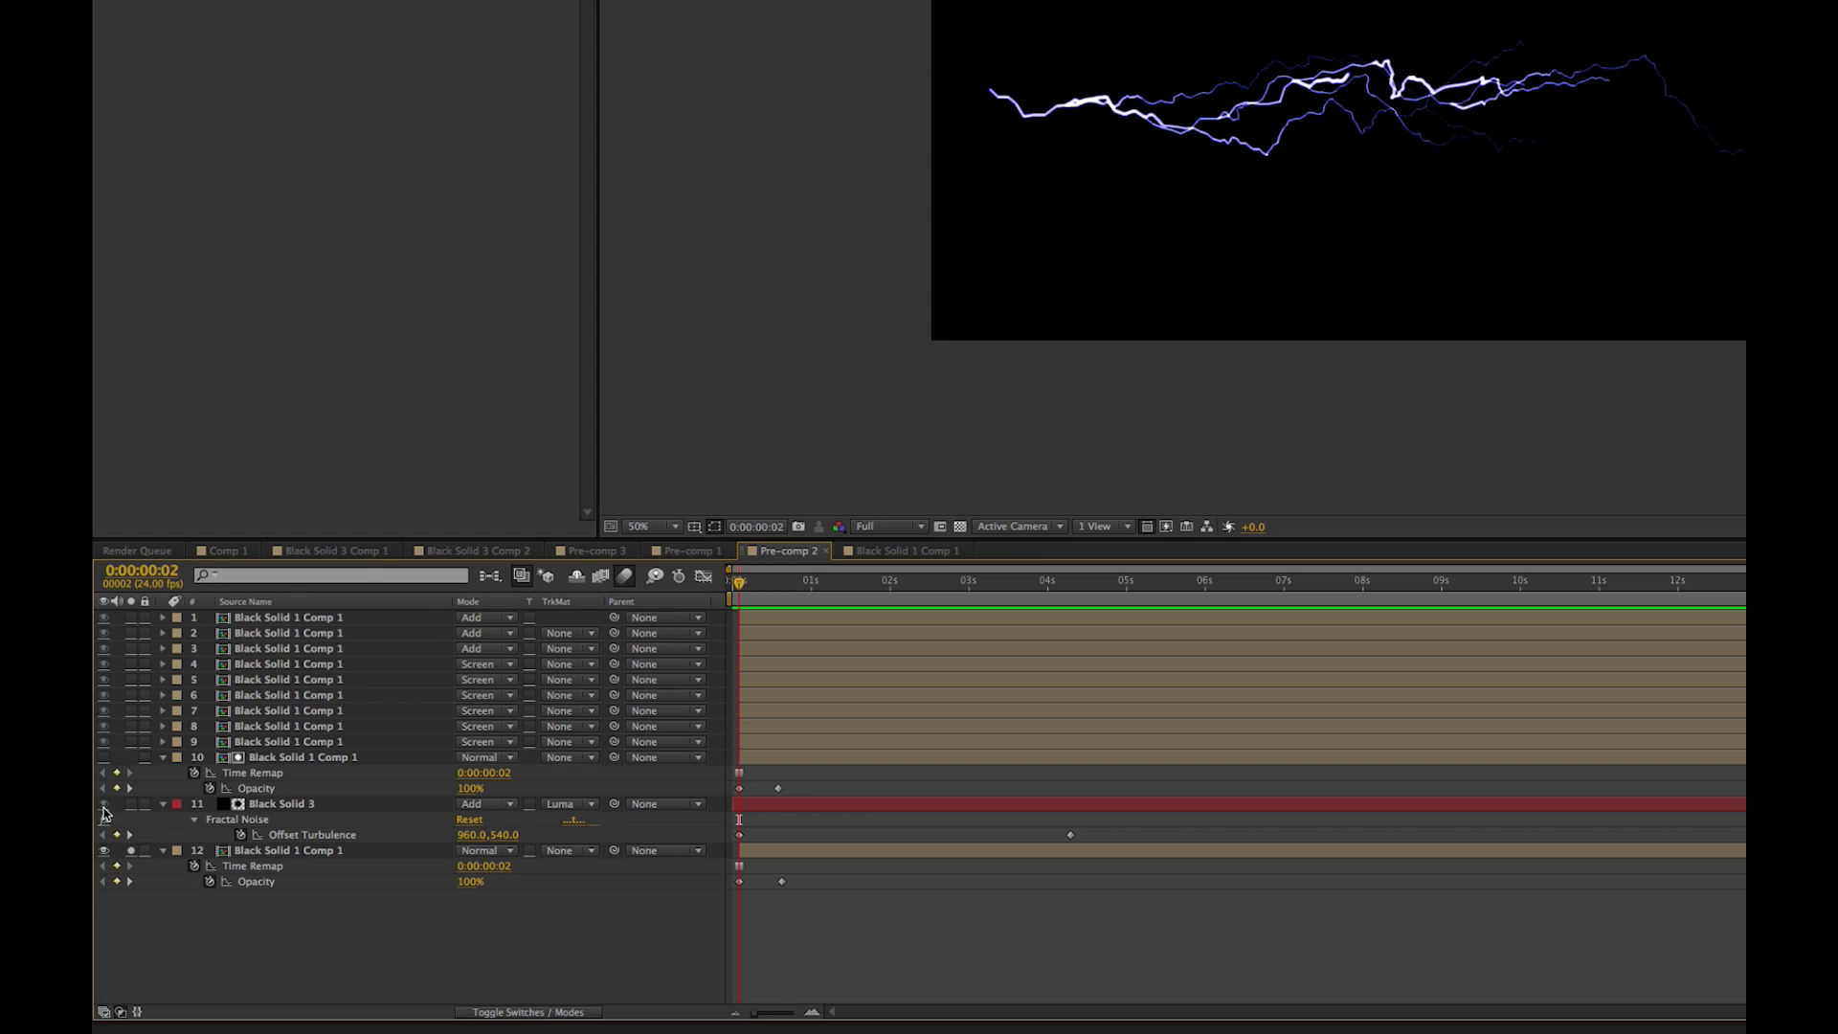
Solo the lightning copies on layers 9, 8, 7, 6, 4, 3 and 2 in turn.
click(133, 743)
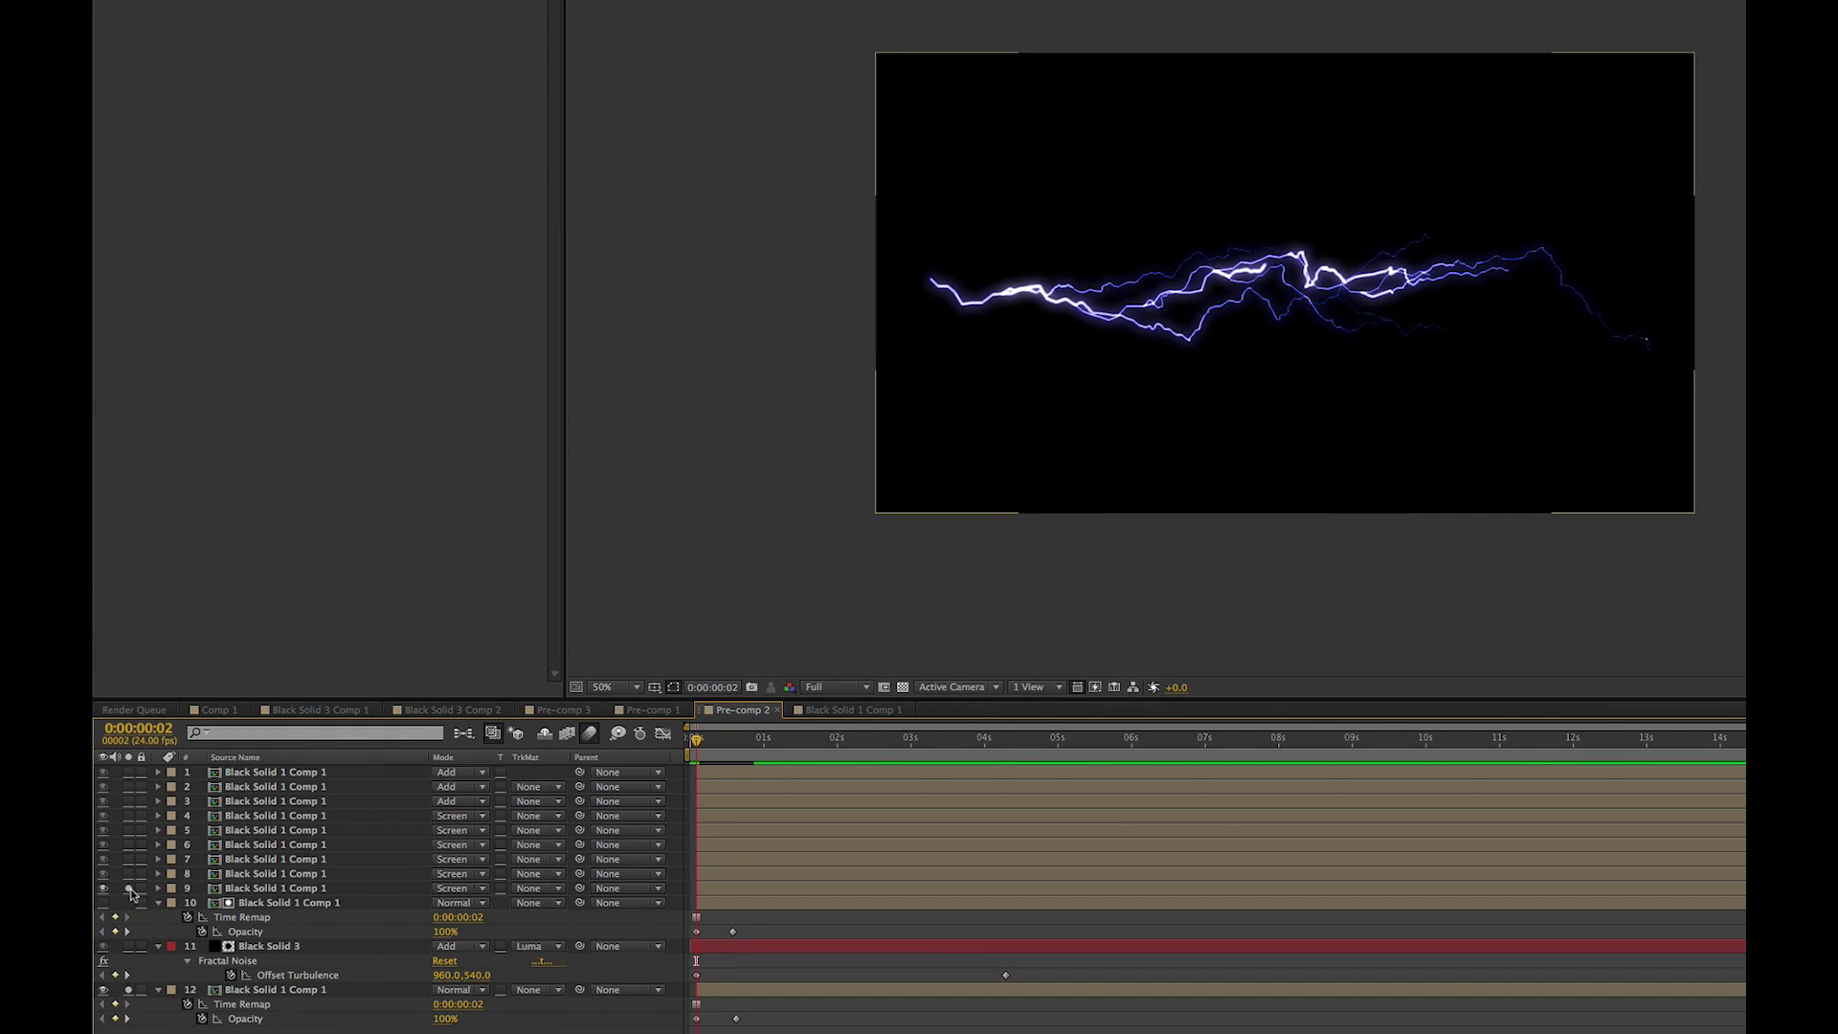
click(131, 873)
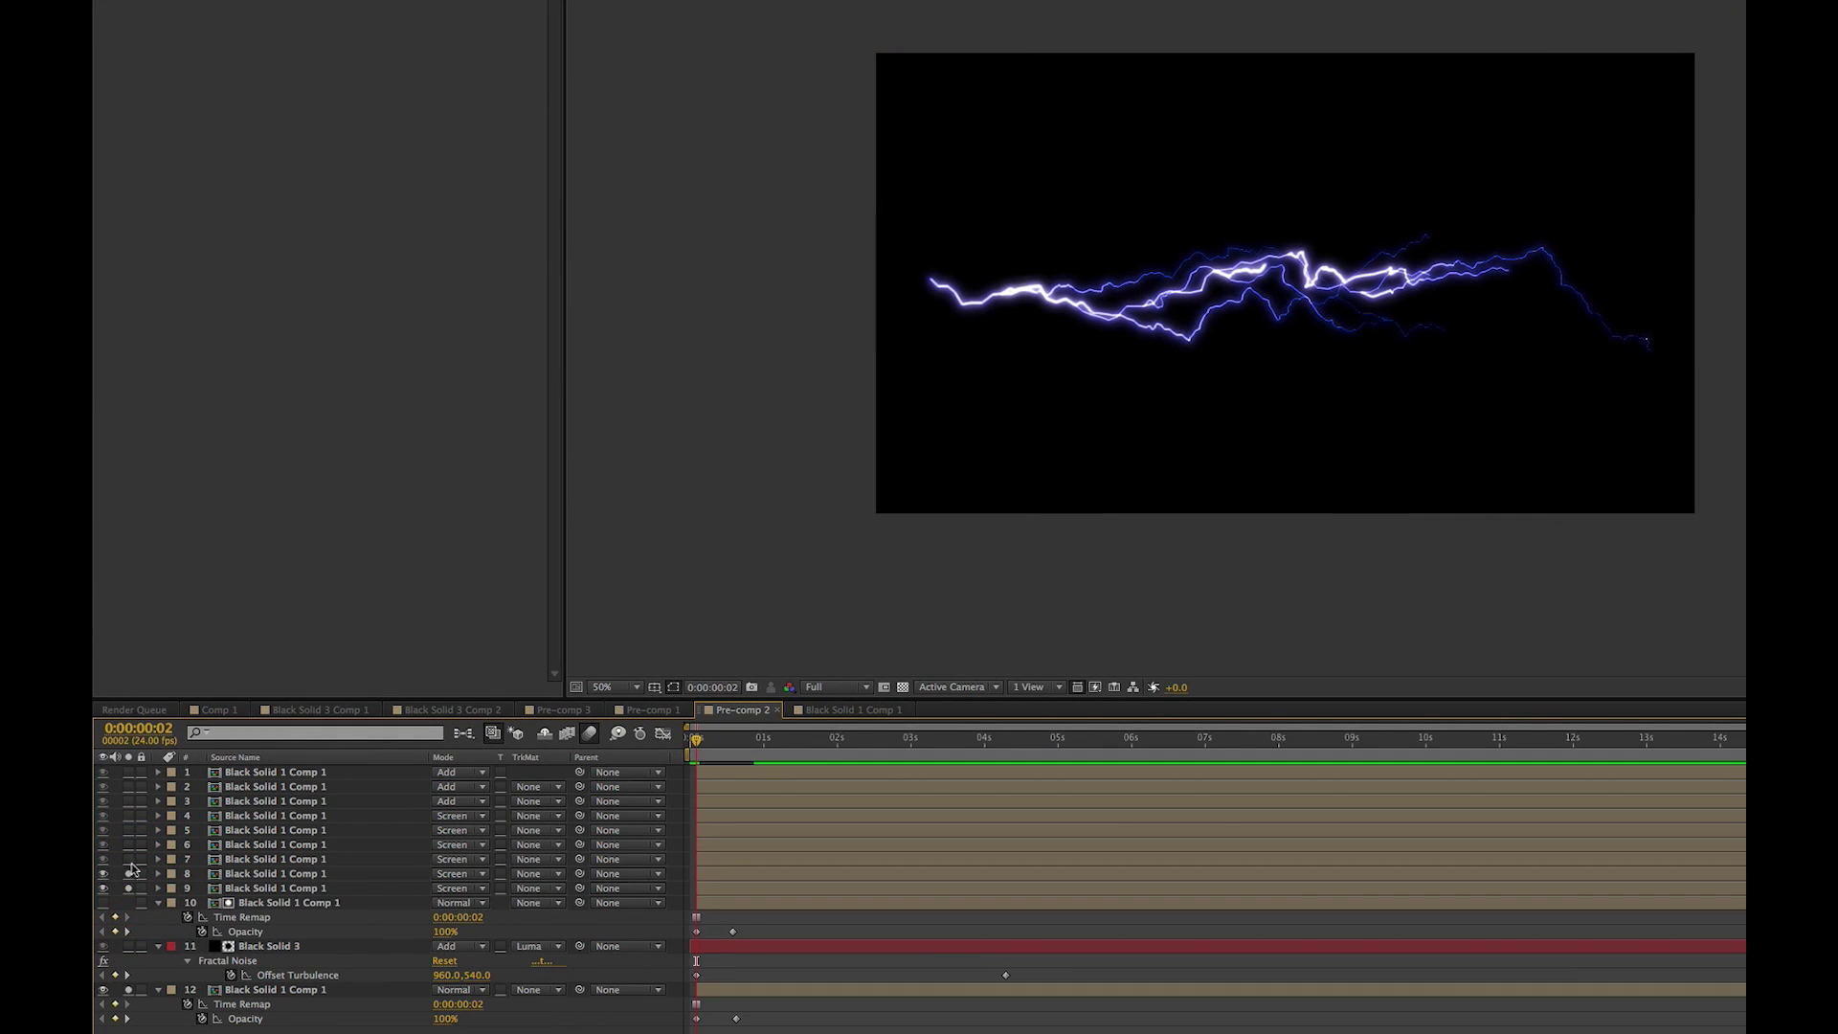
click(131, 859)
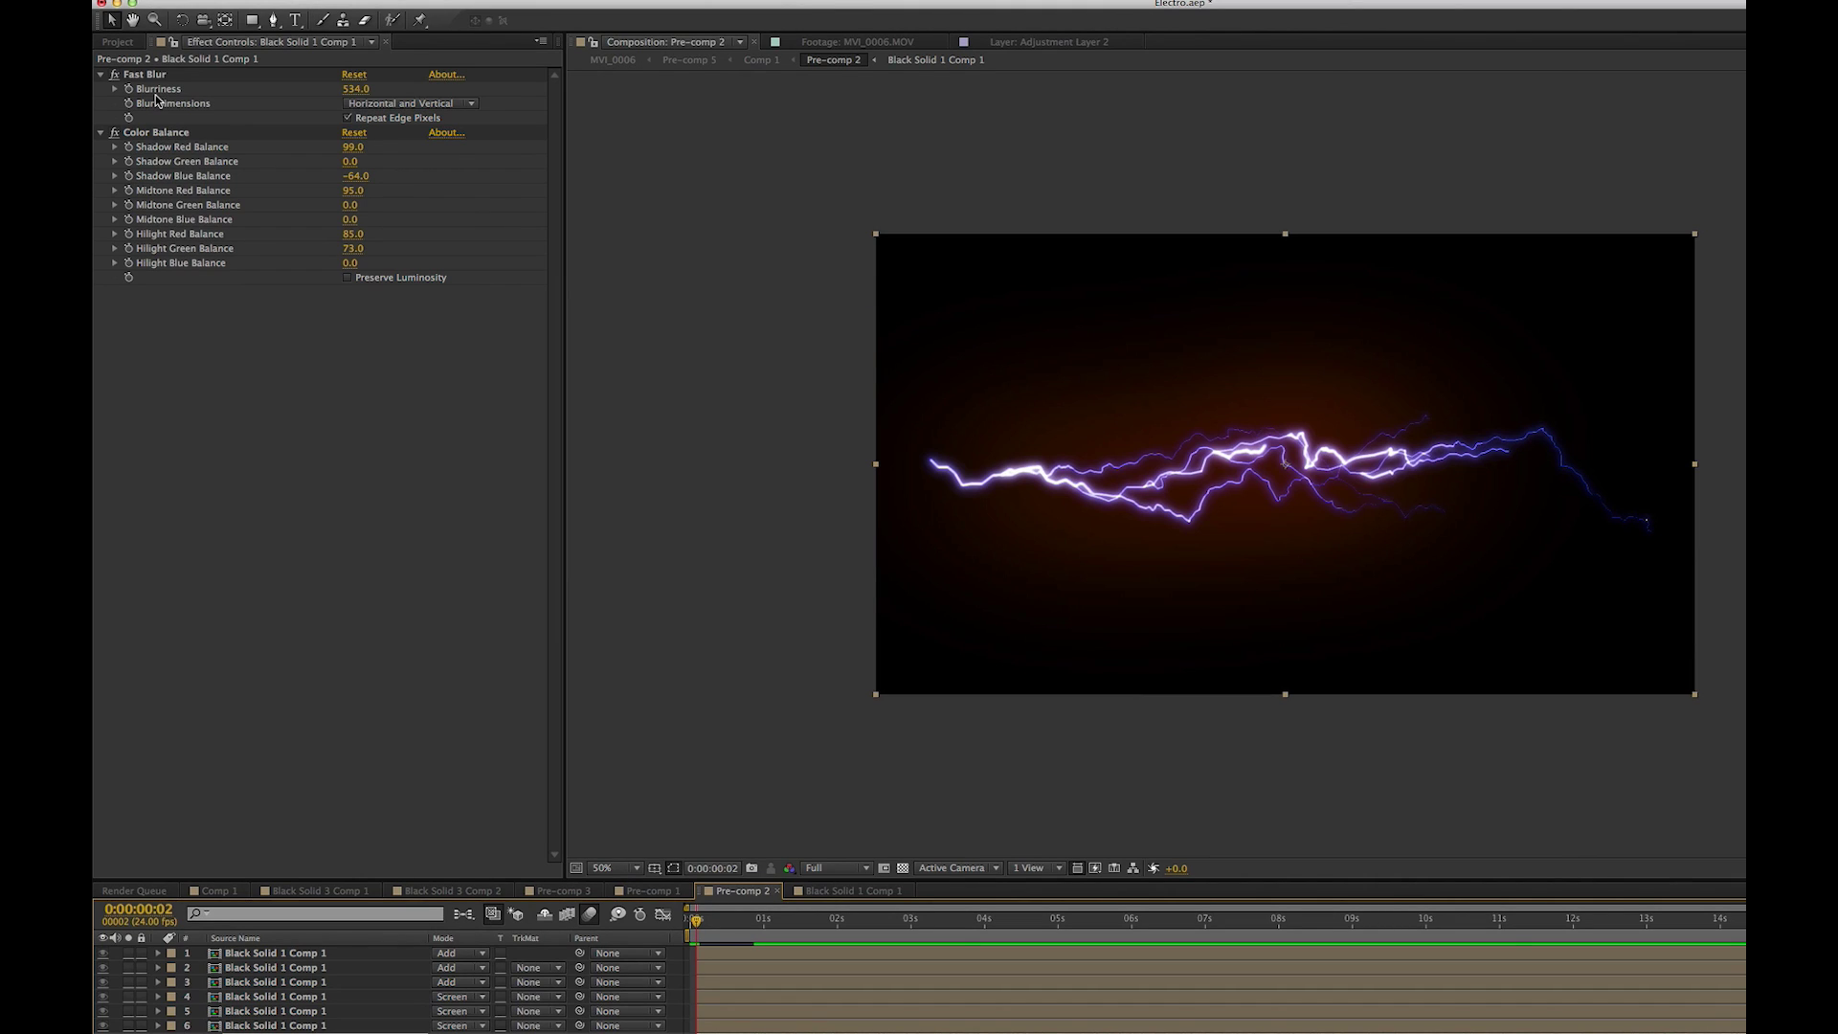
click(130, 1025)
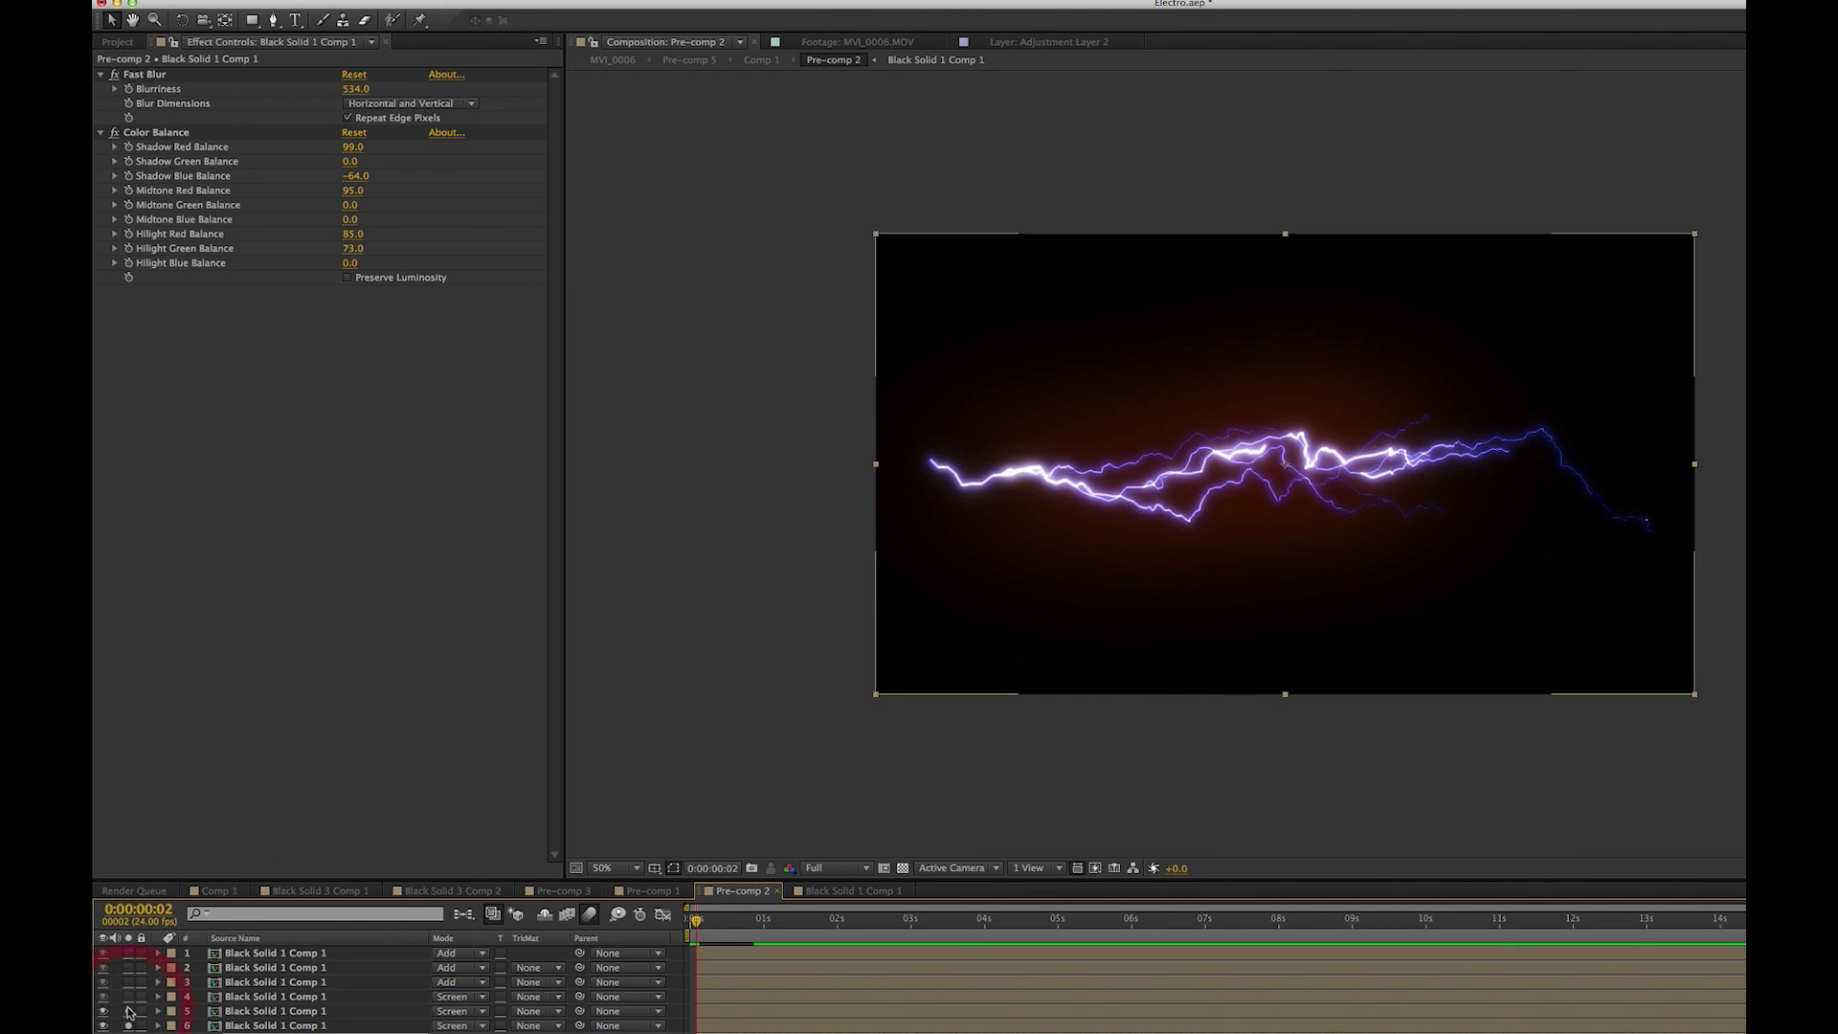
click(130, 996)
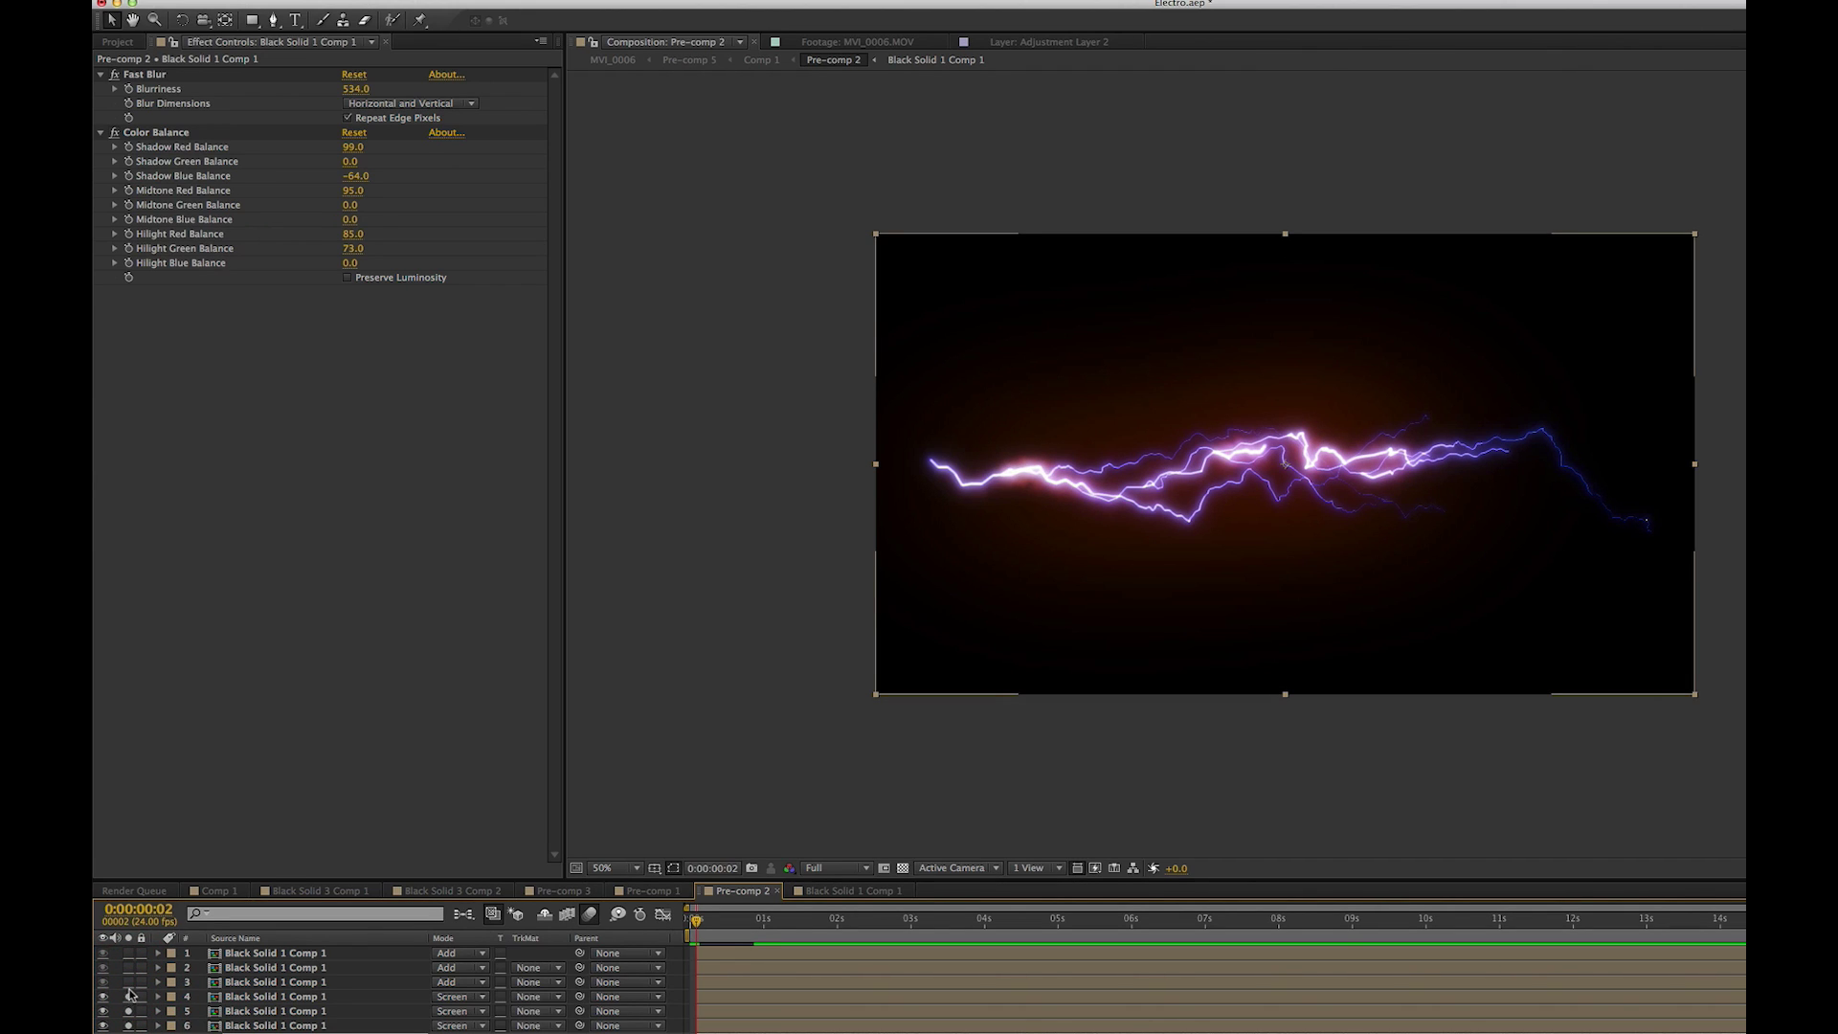
click(129, 982)
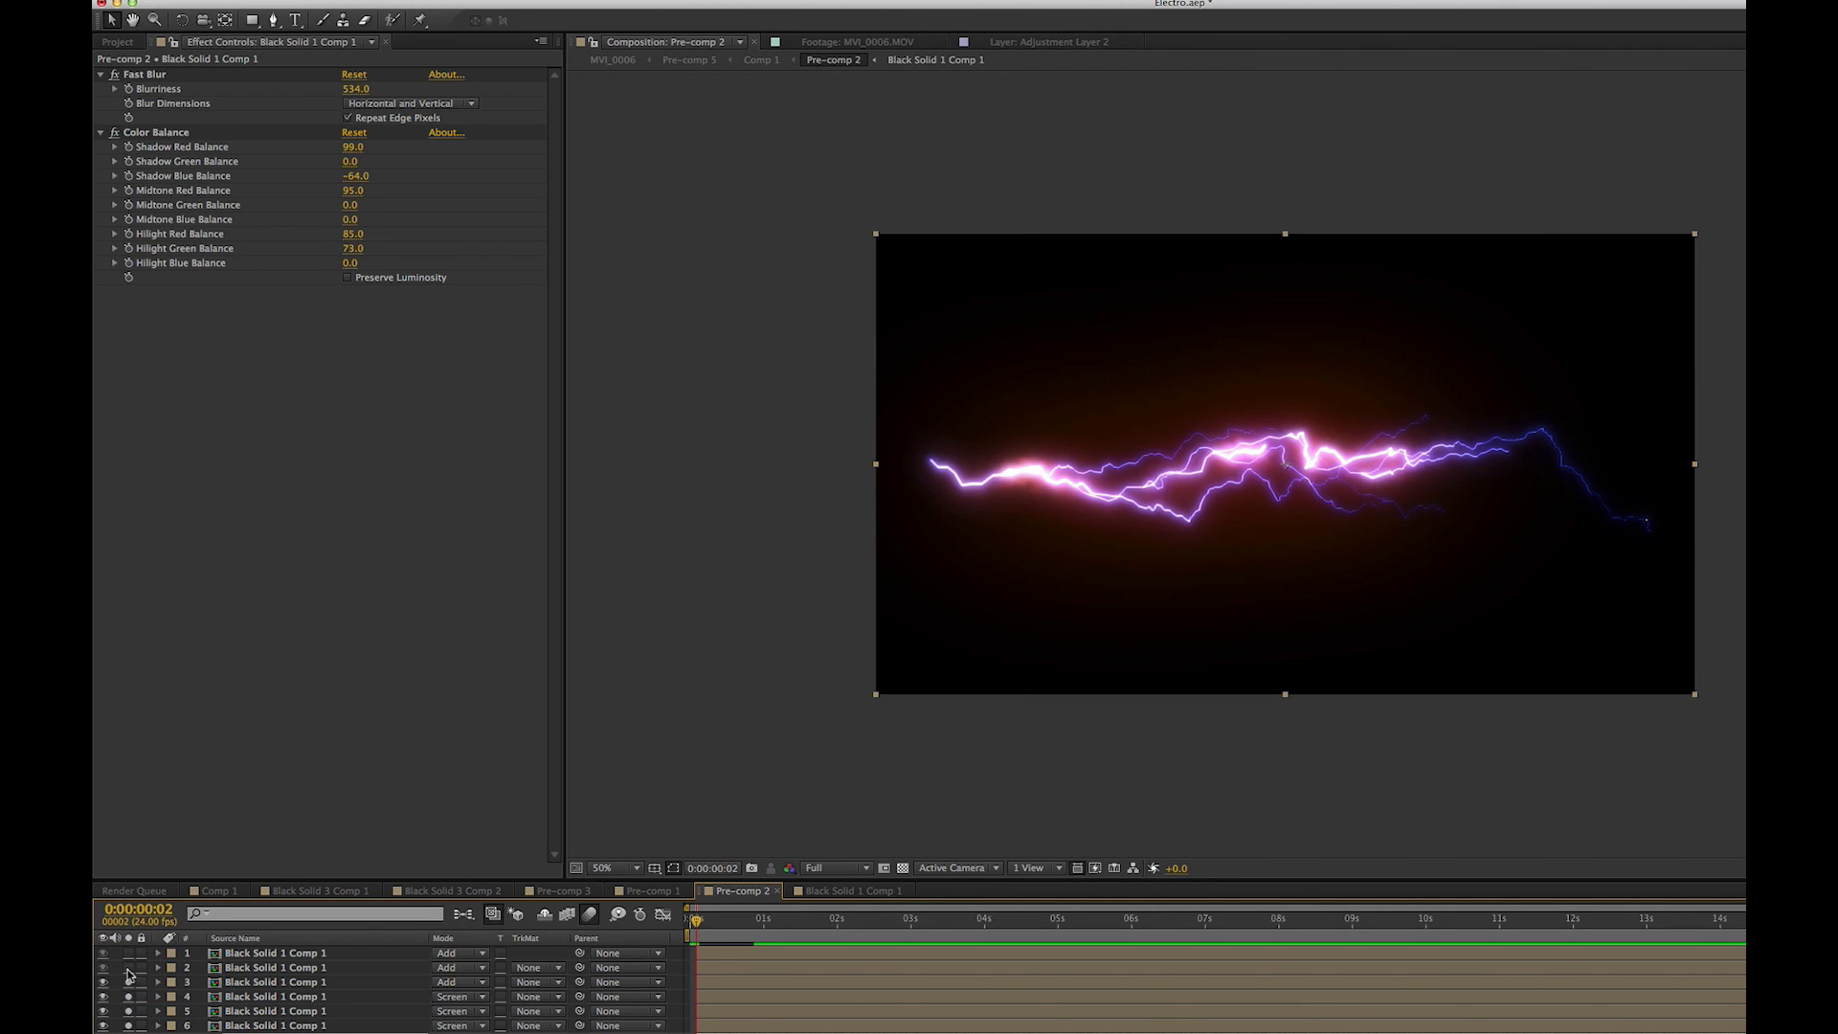
click(129, 964)
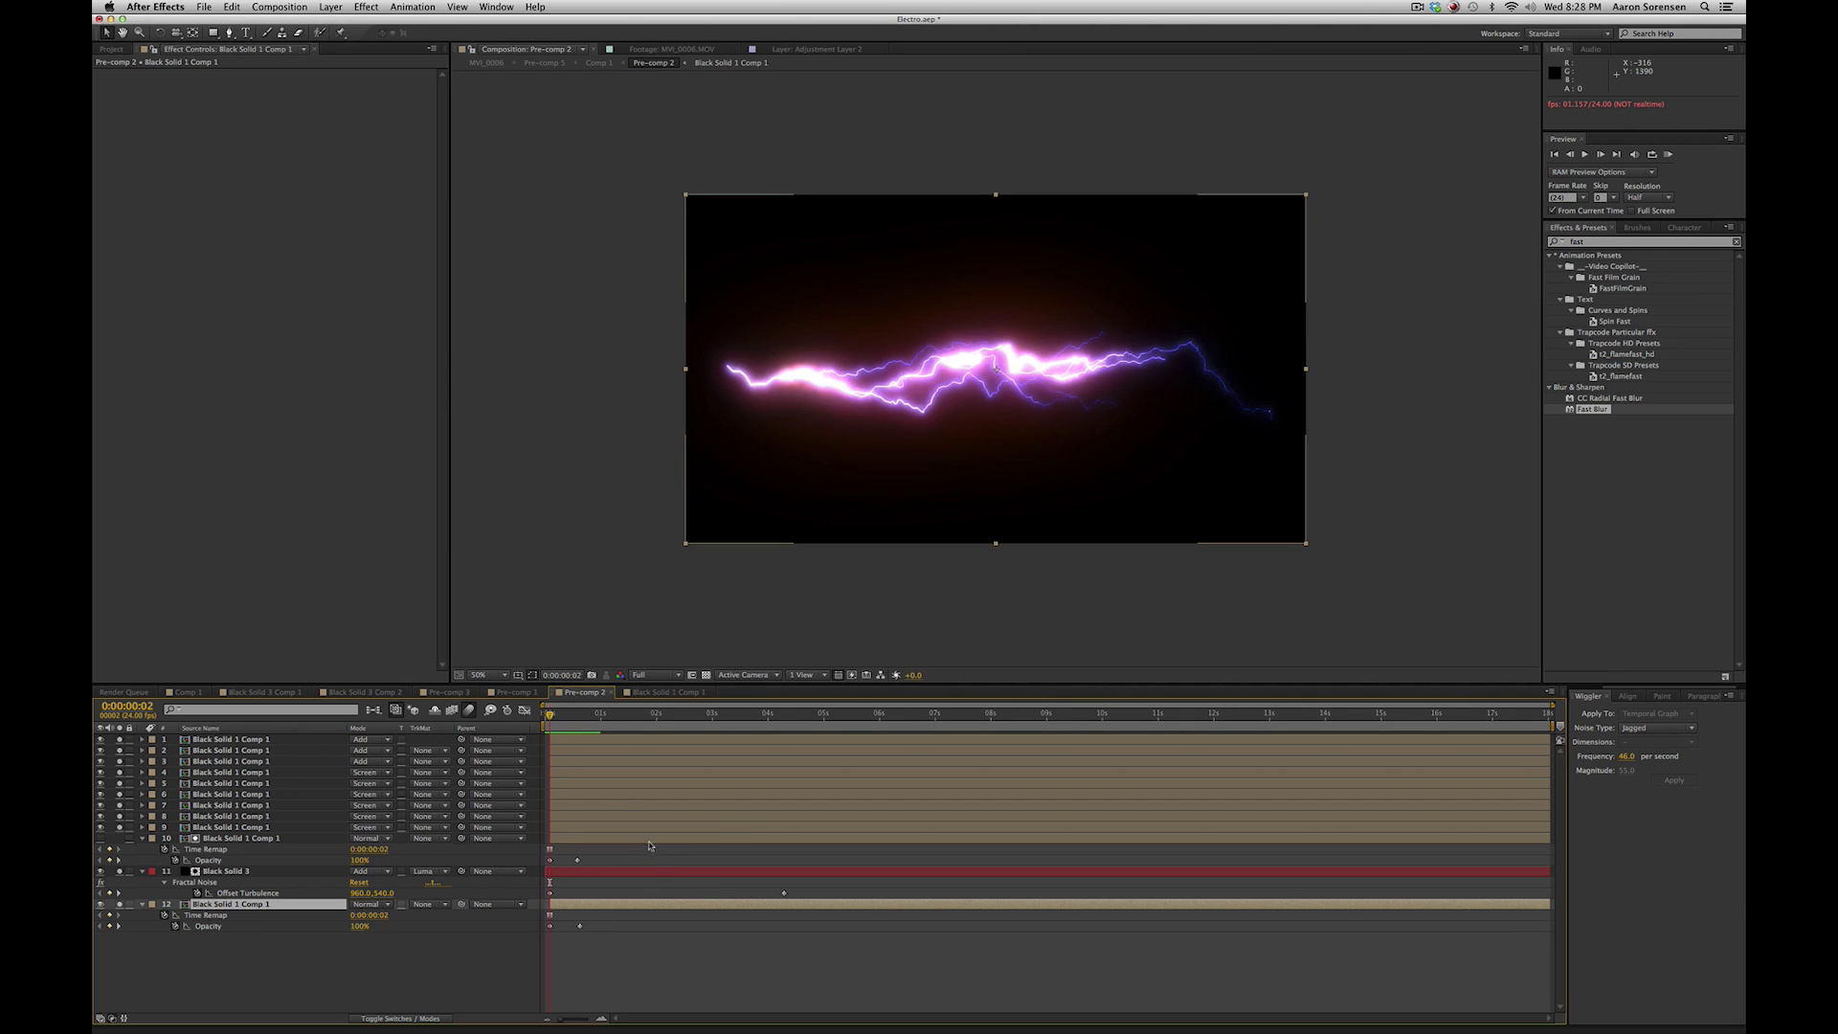
Preview from the start, then show Opacity keyframes on layers 1–10 and scrub the flicker.
click(550, 715)
key(space)
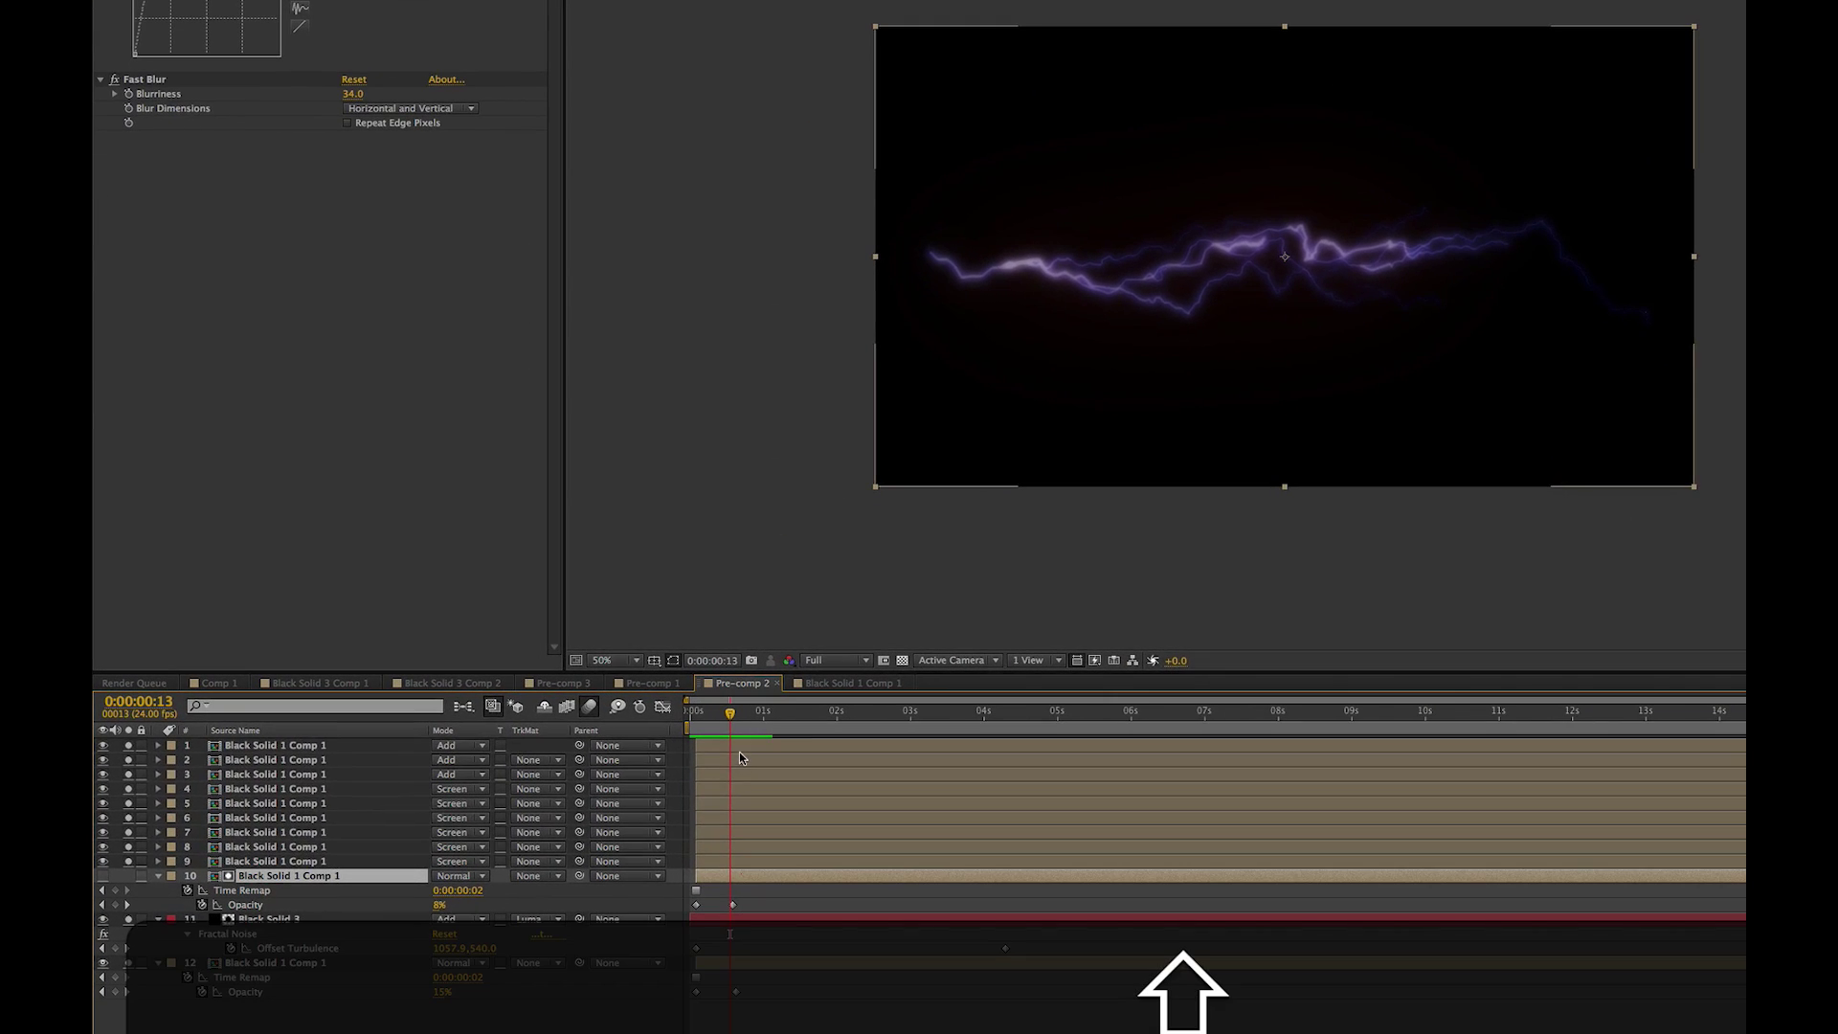
shift+click(585, 742)
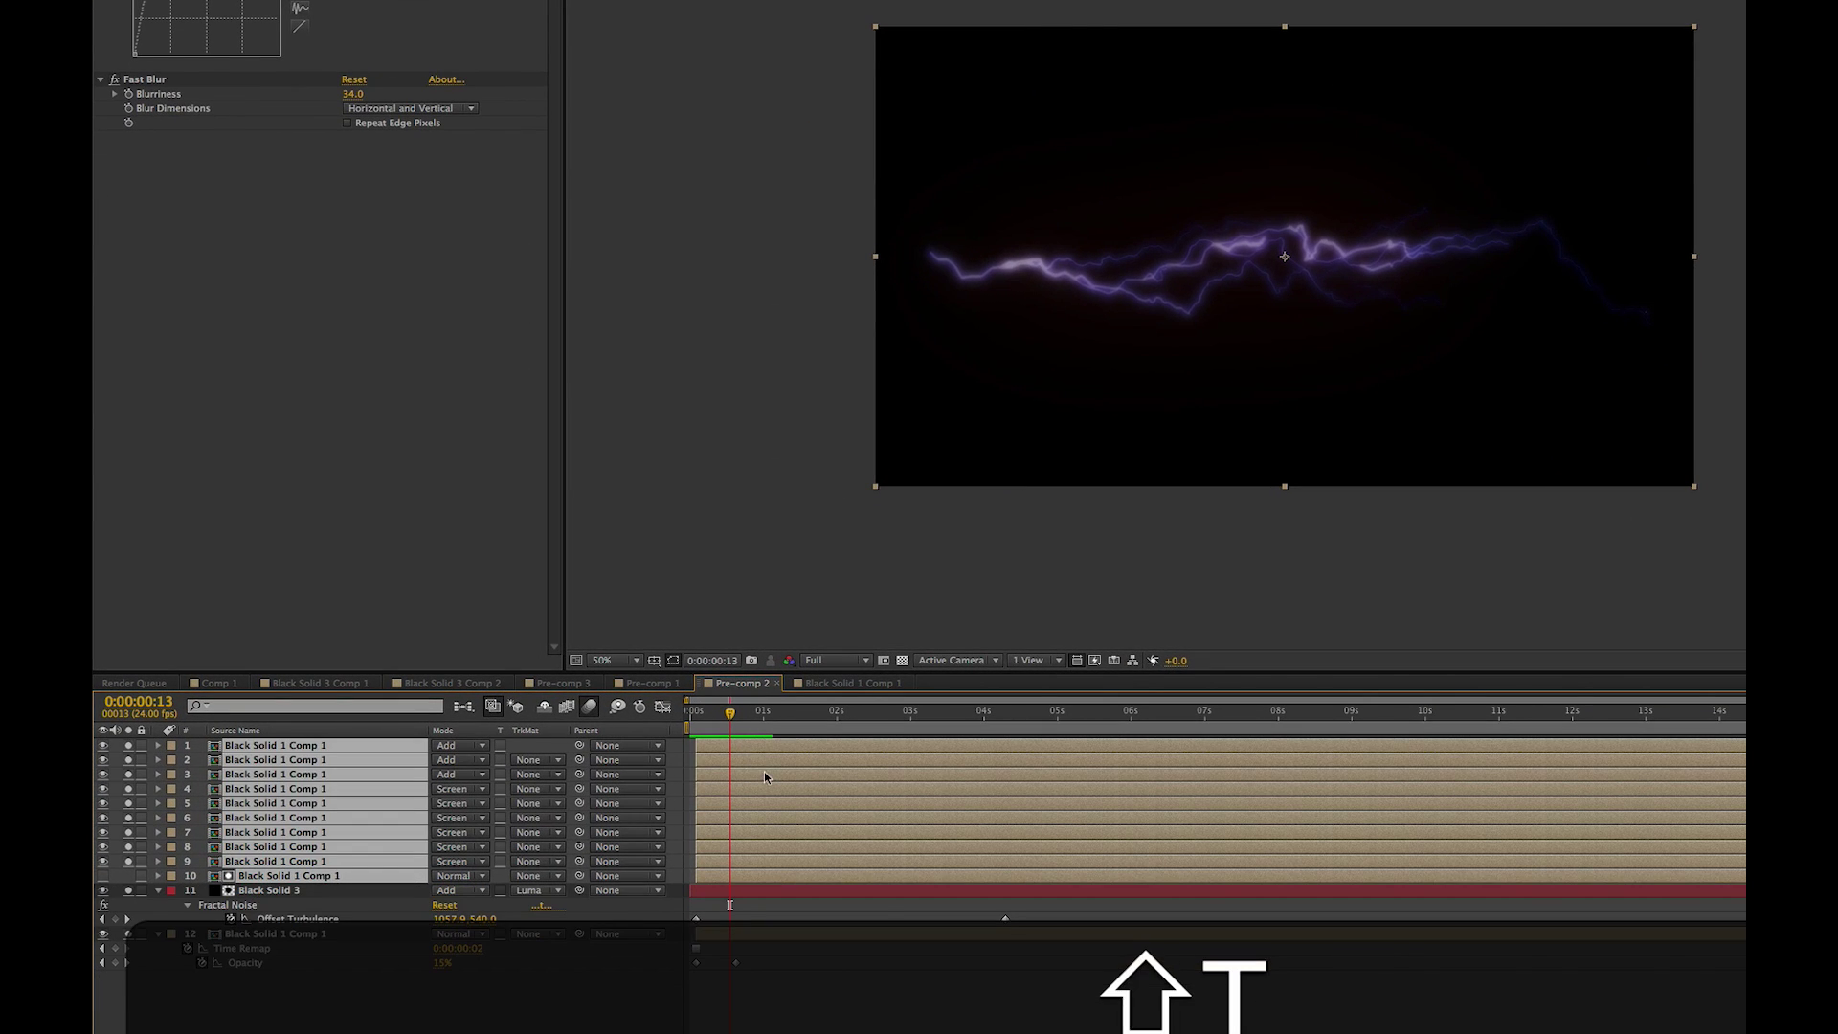
key(t)
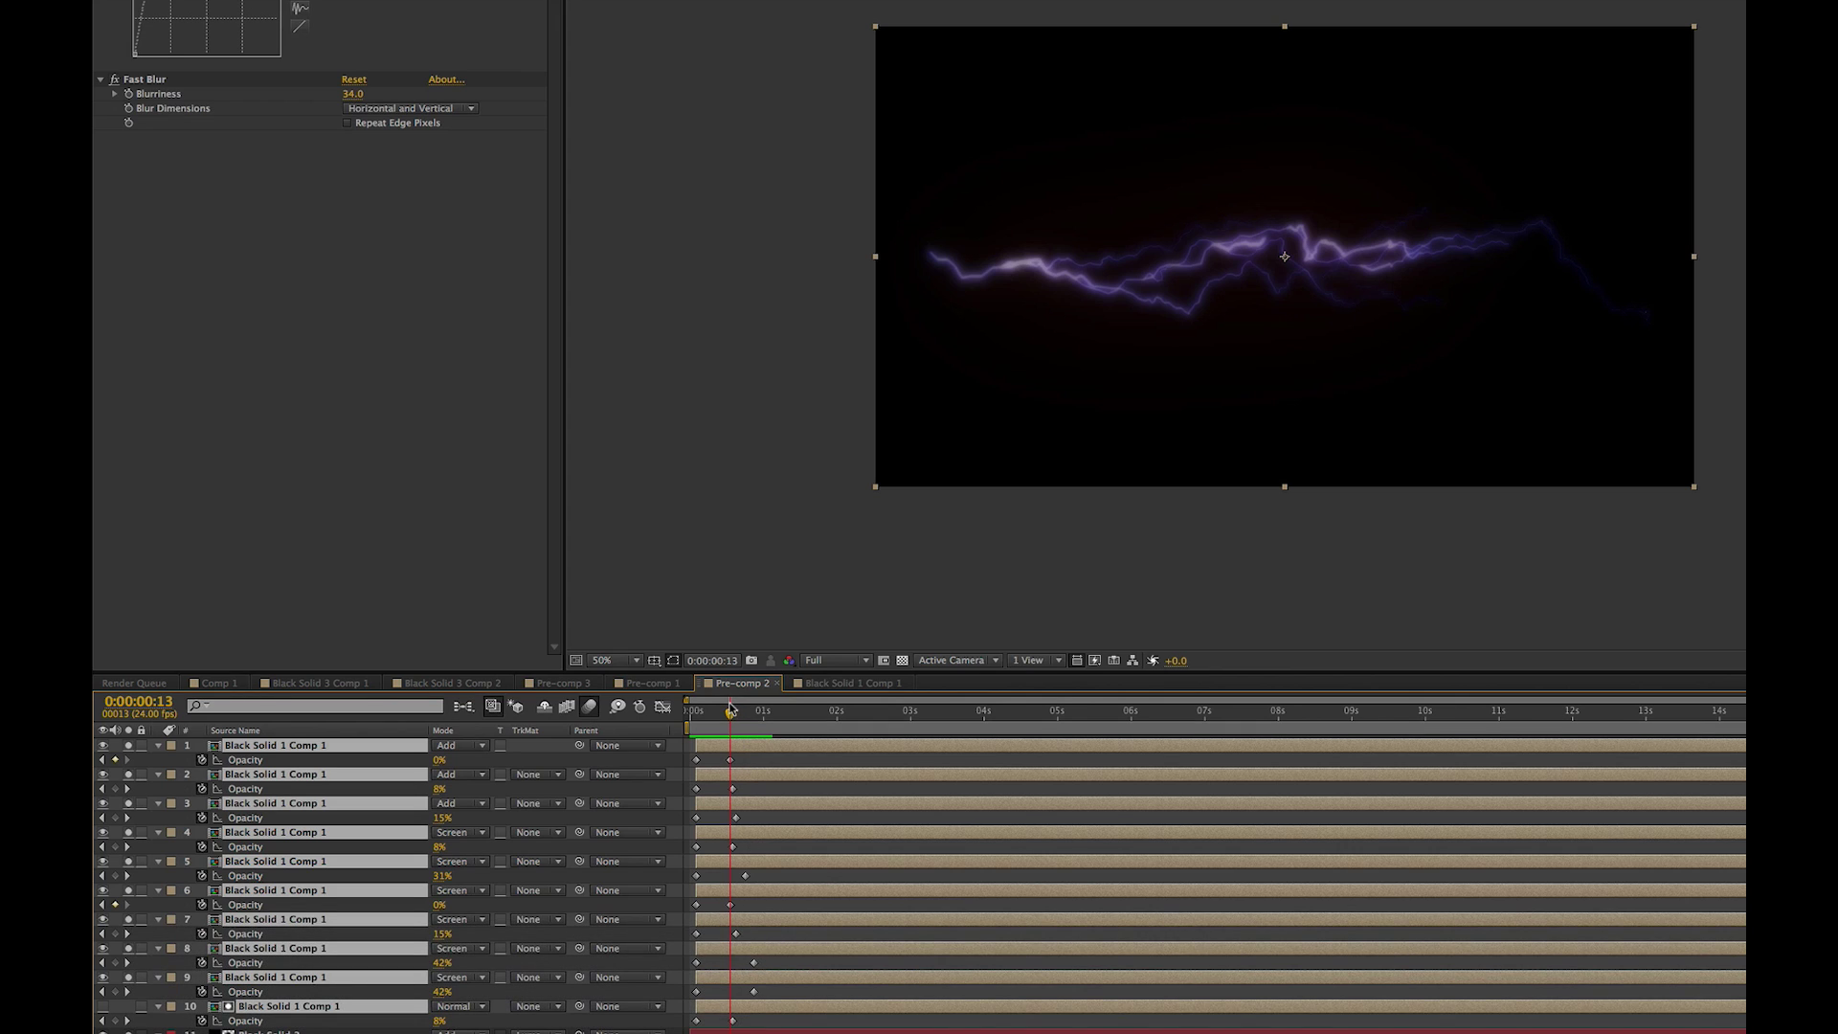
drag(730, 713, 739, 733)
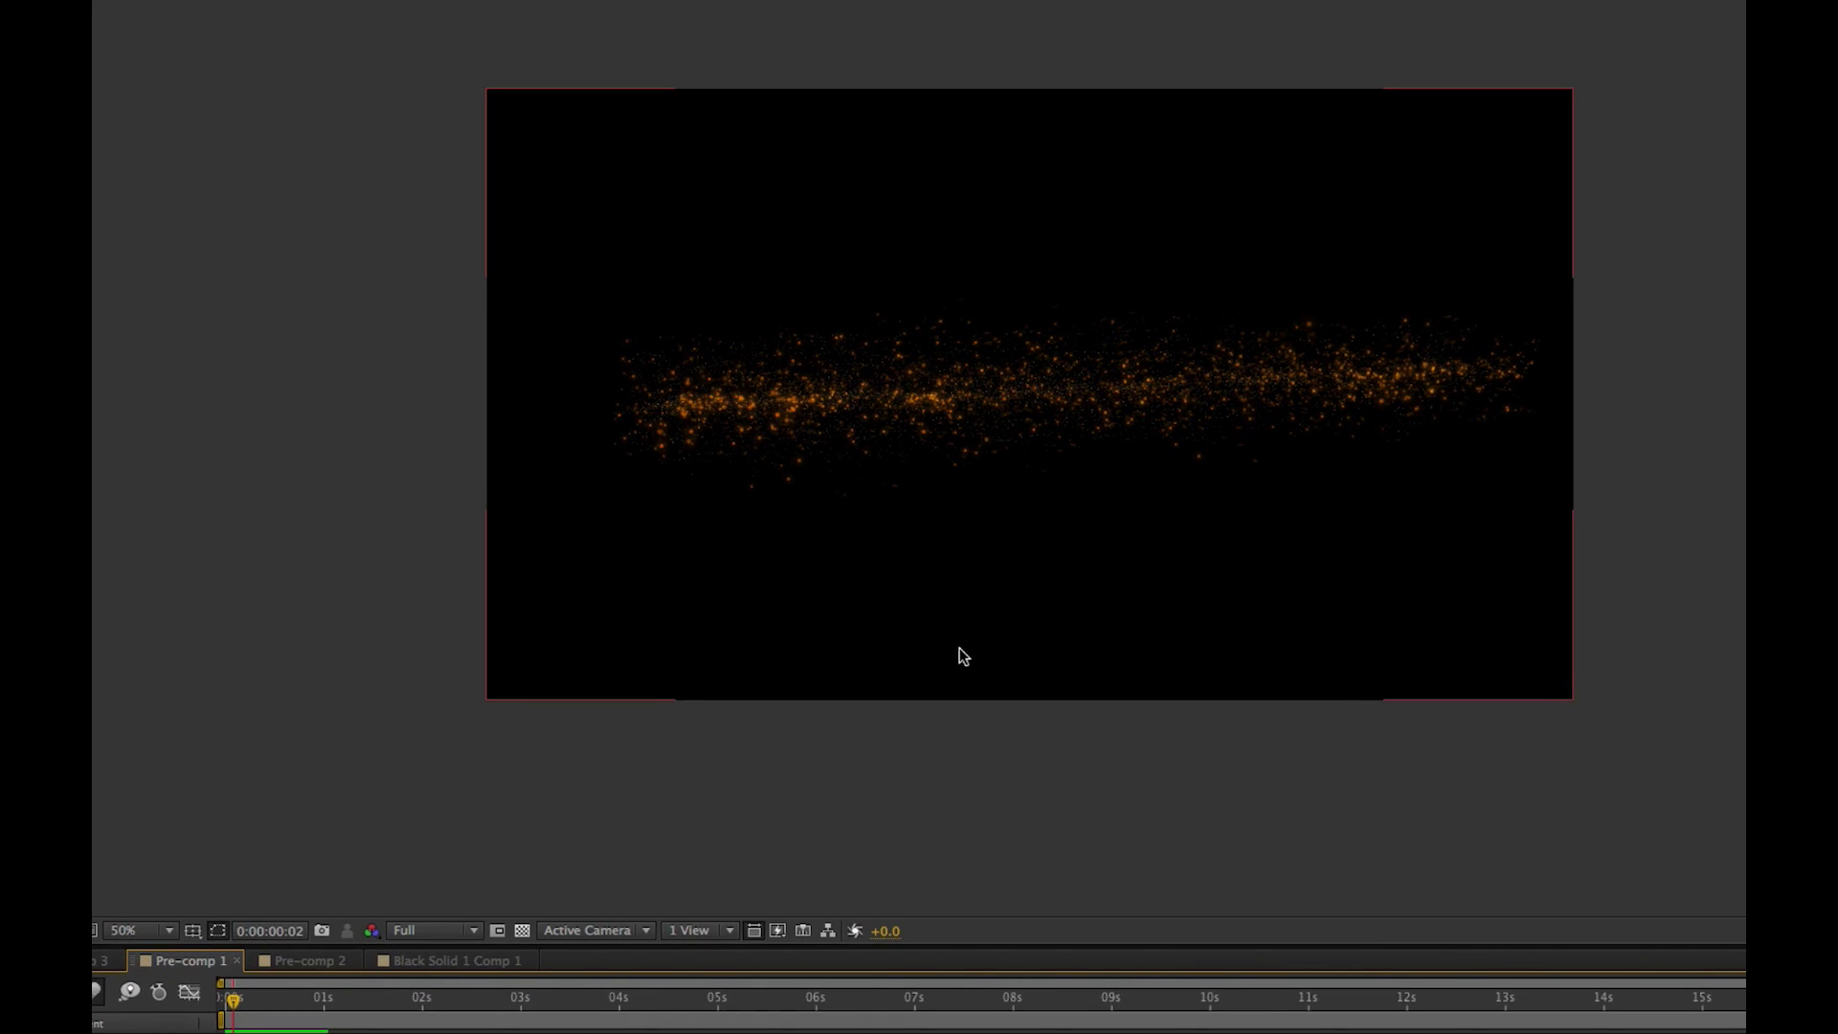
click(222, 1005)
key(space)
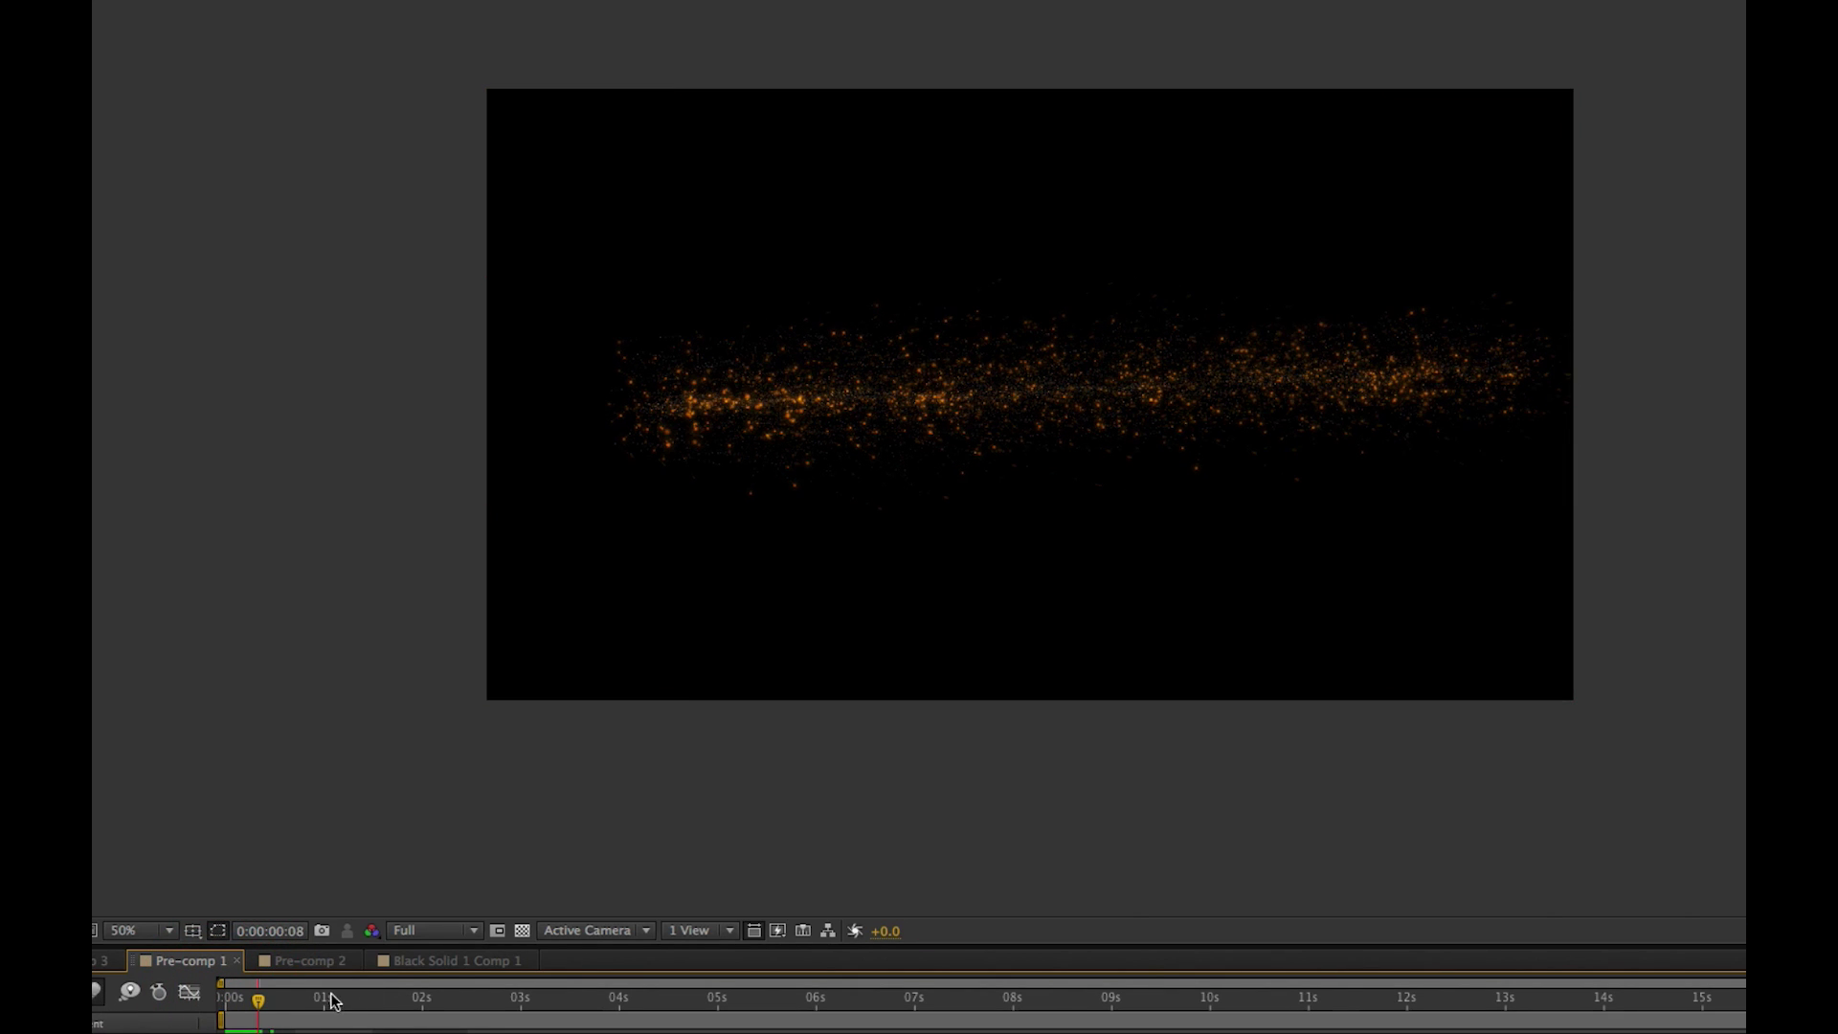
drag(272, 991, 230, 998)
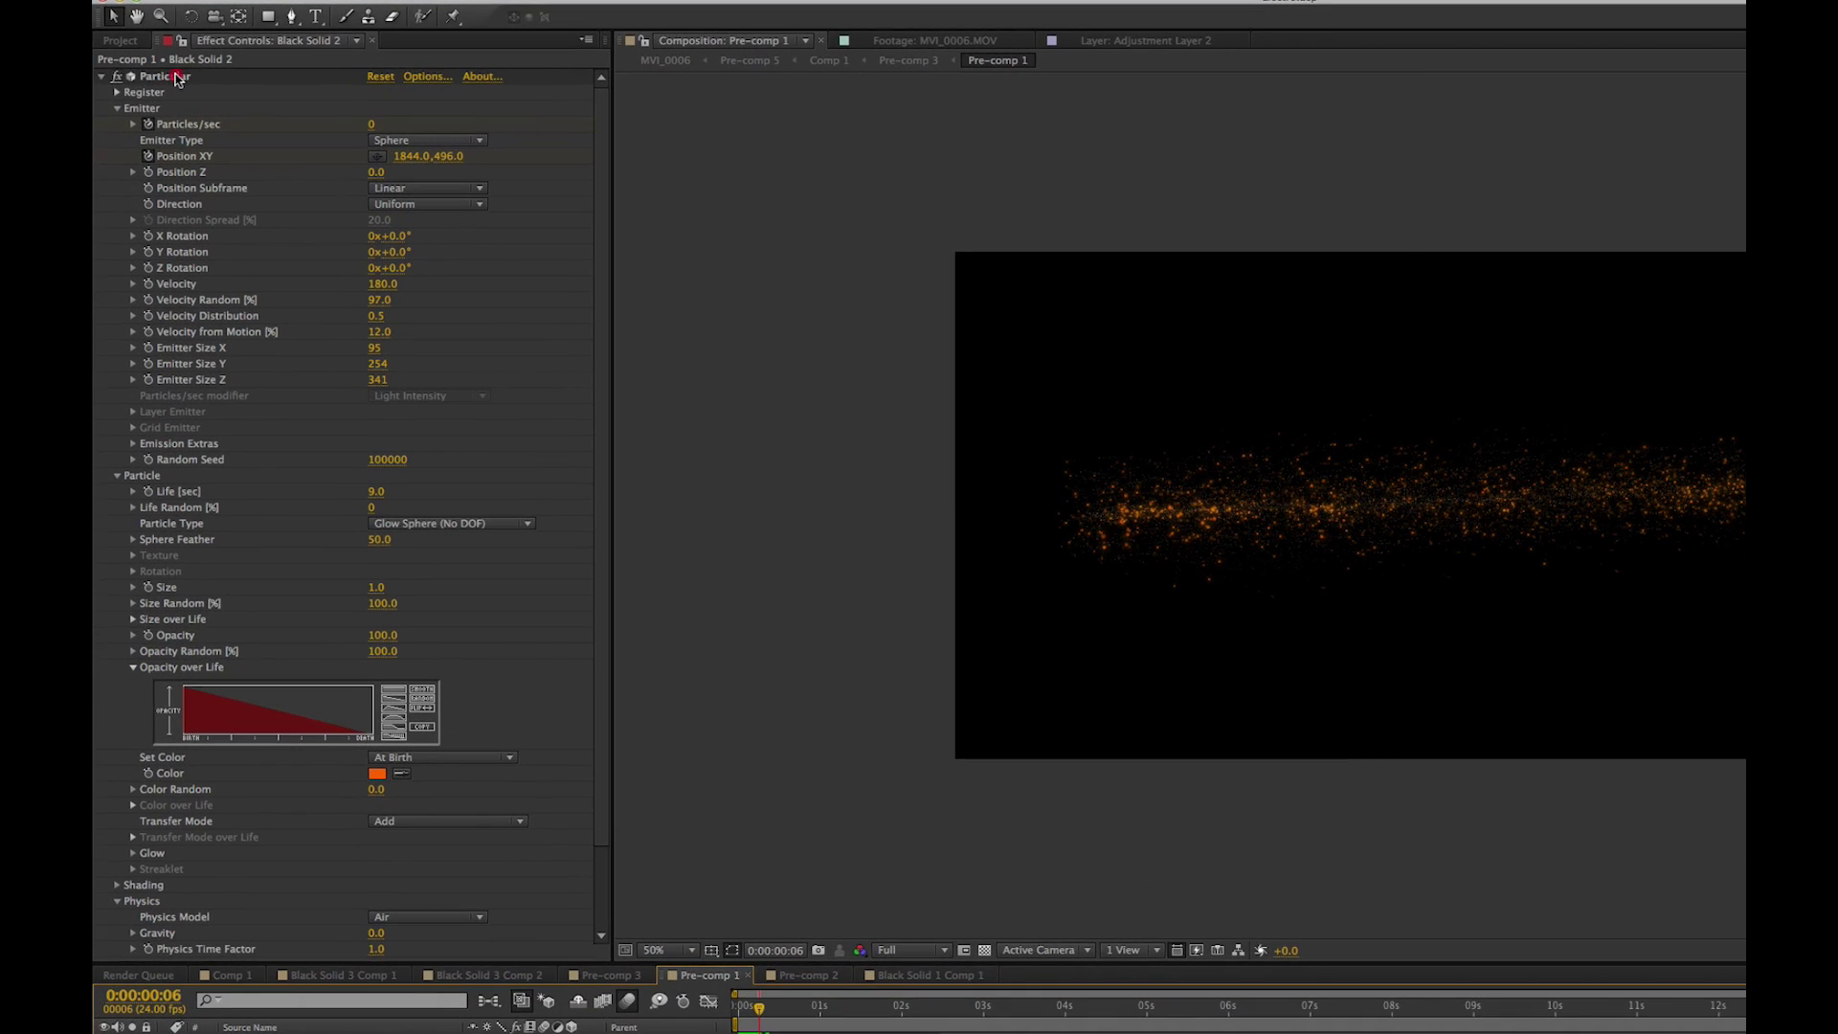
click(151, 75)
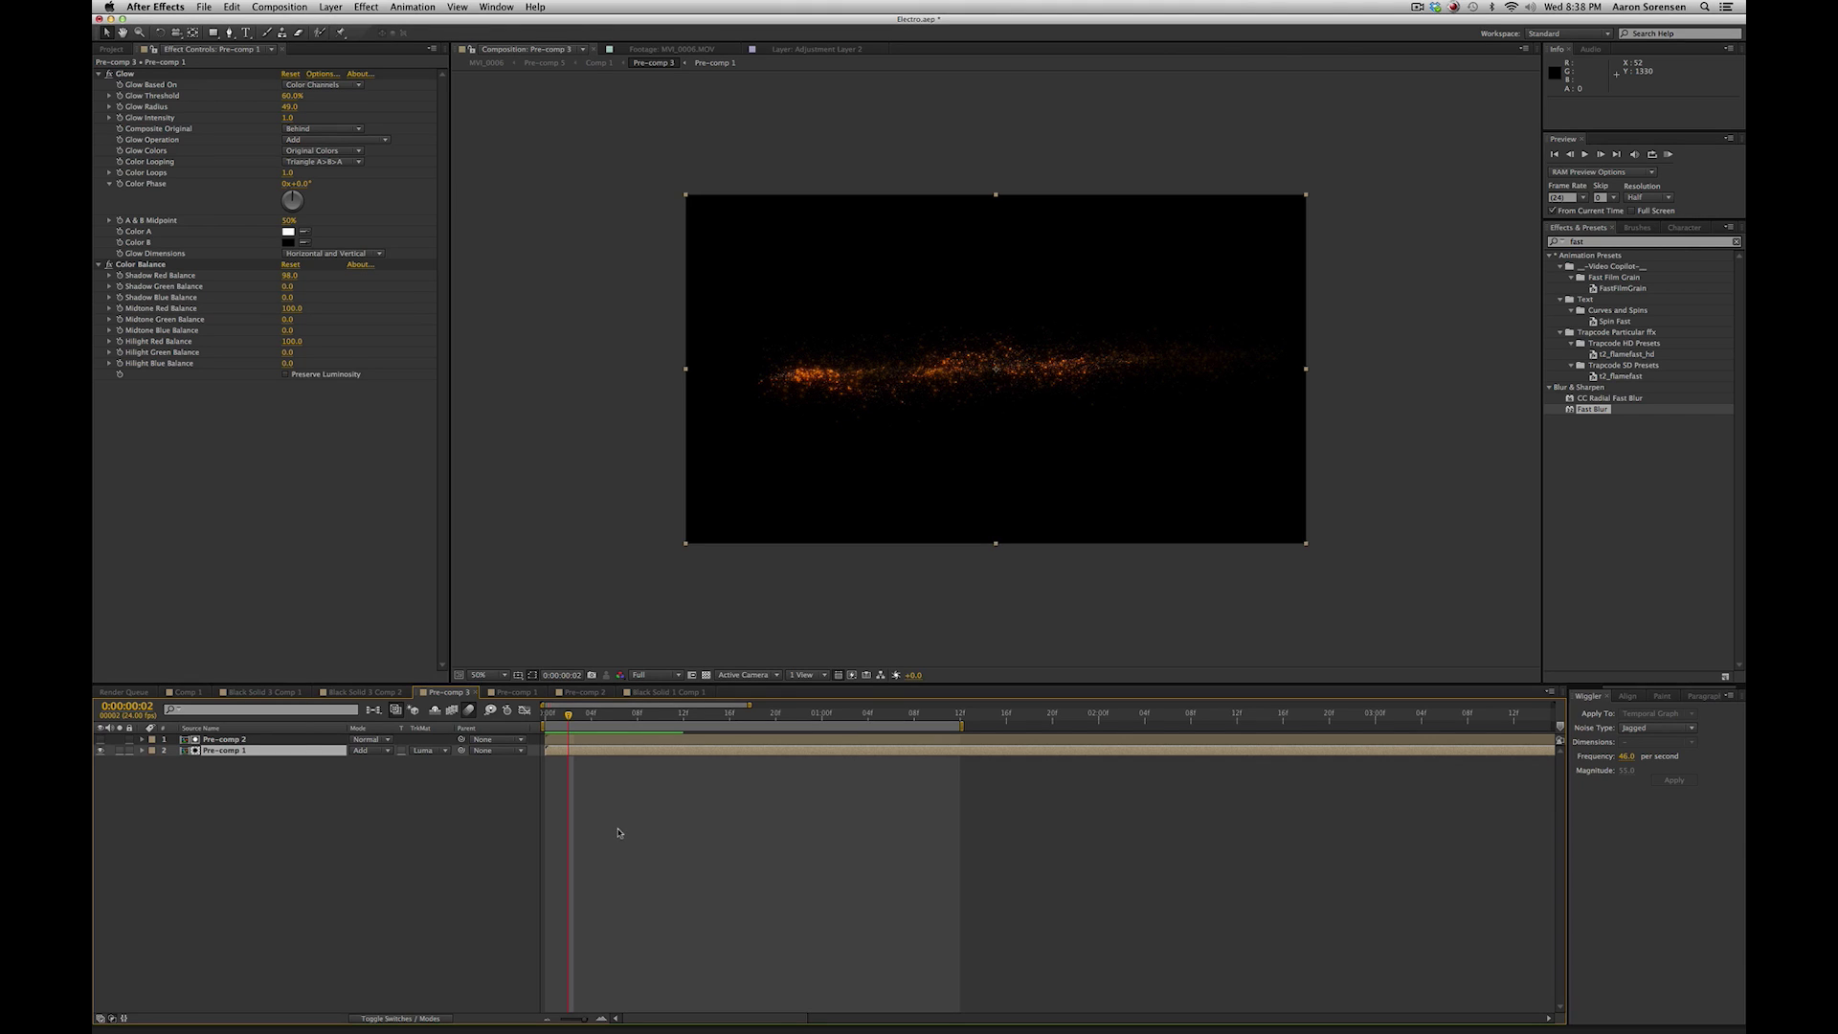
In Pre-comp 3, toggle Pre-comp 2's visibility, confirm Luma Matte, and preview from the start.
click(230, 739)
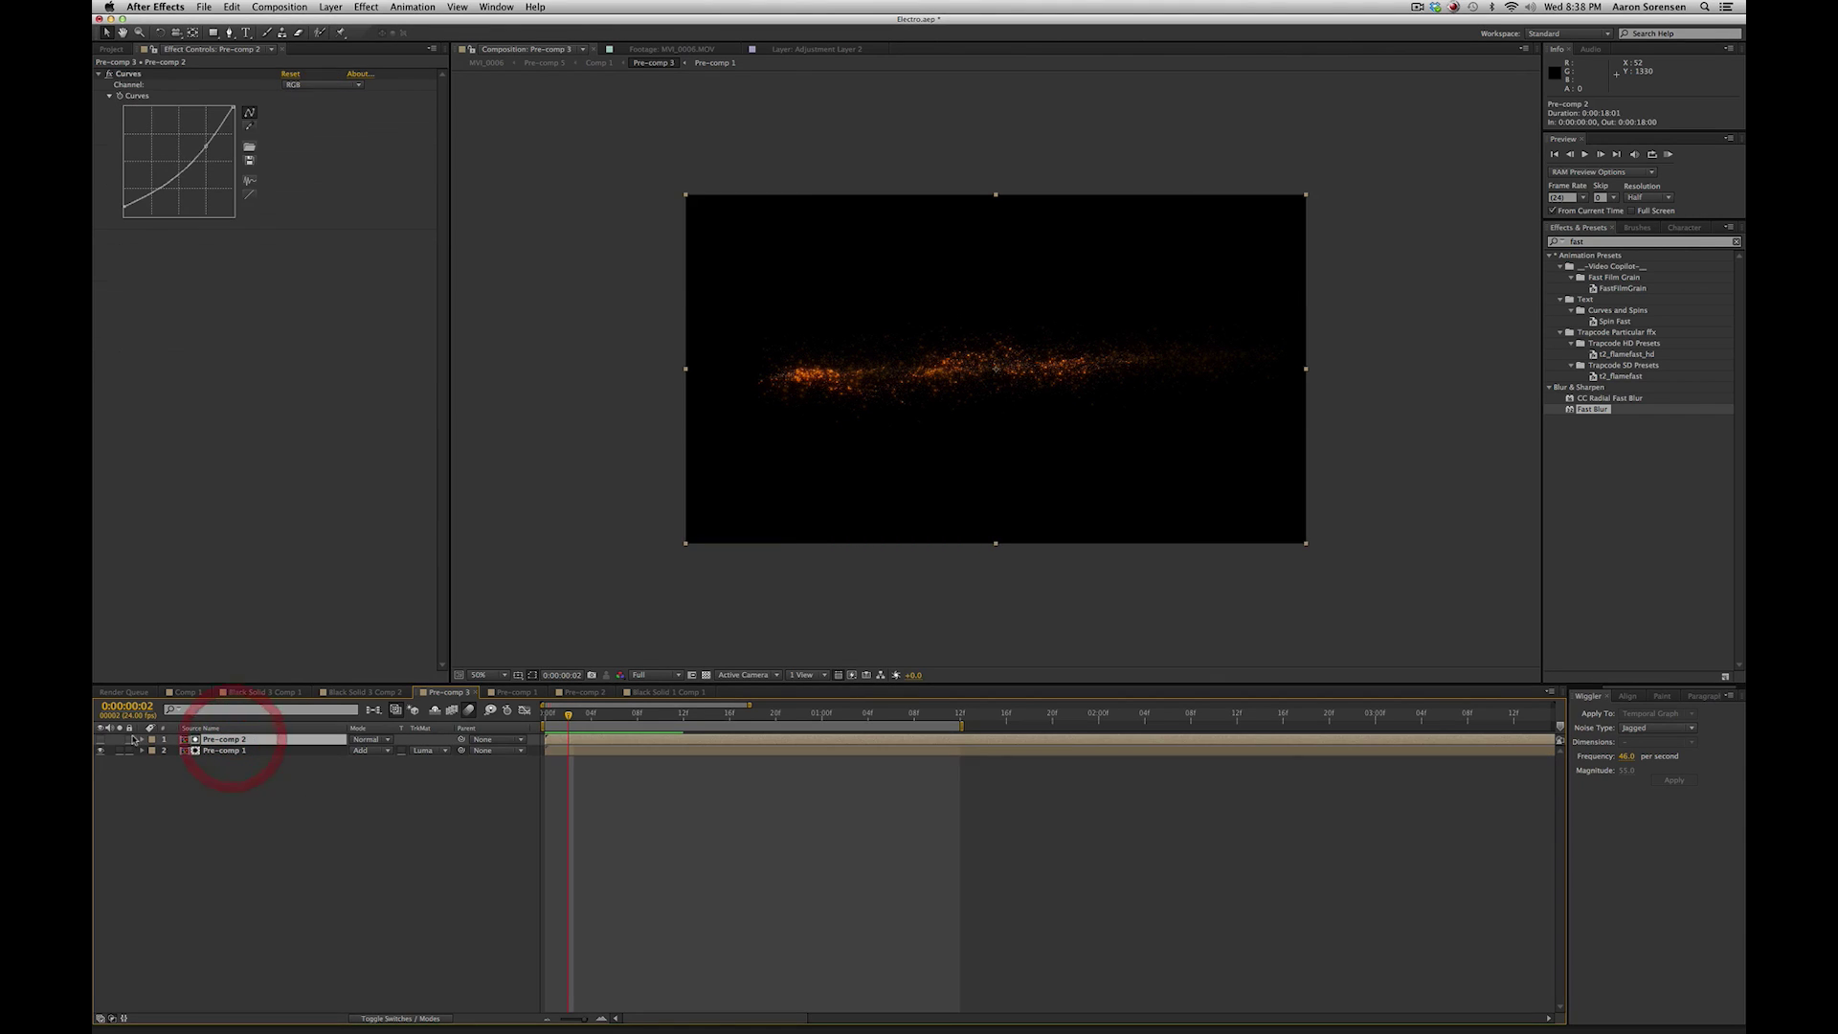
click(103, 740)
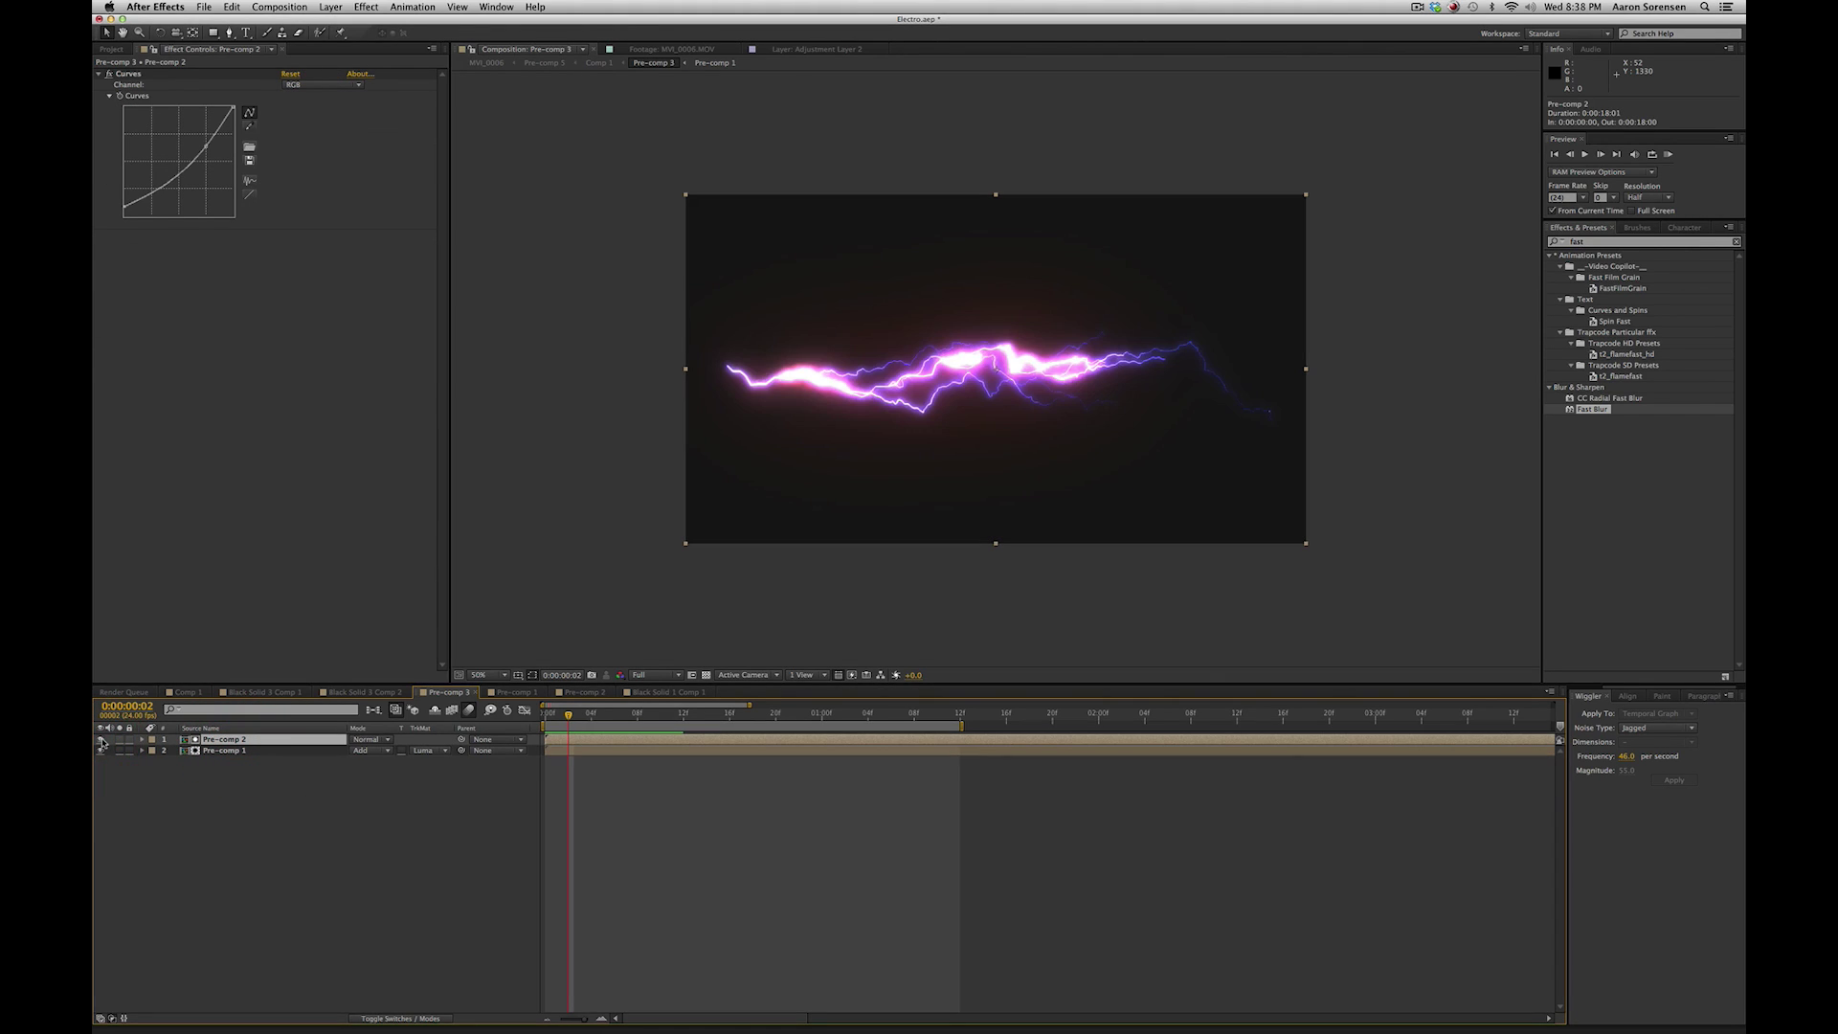
click(102, 740)
click(426, 750)
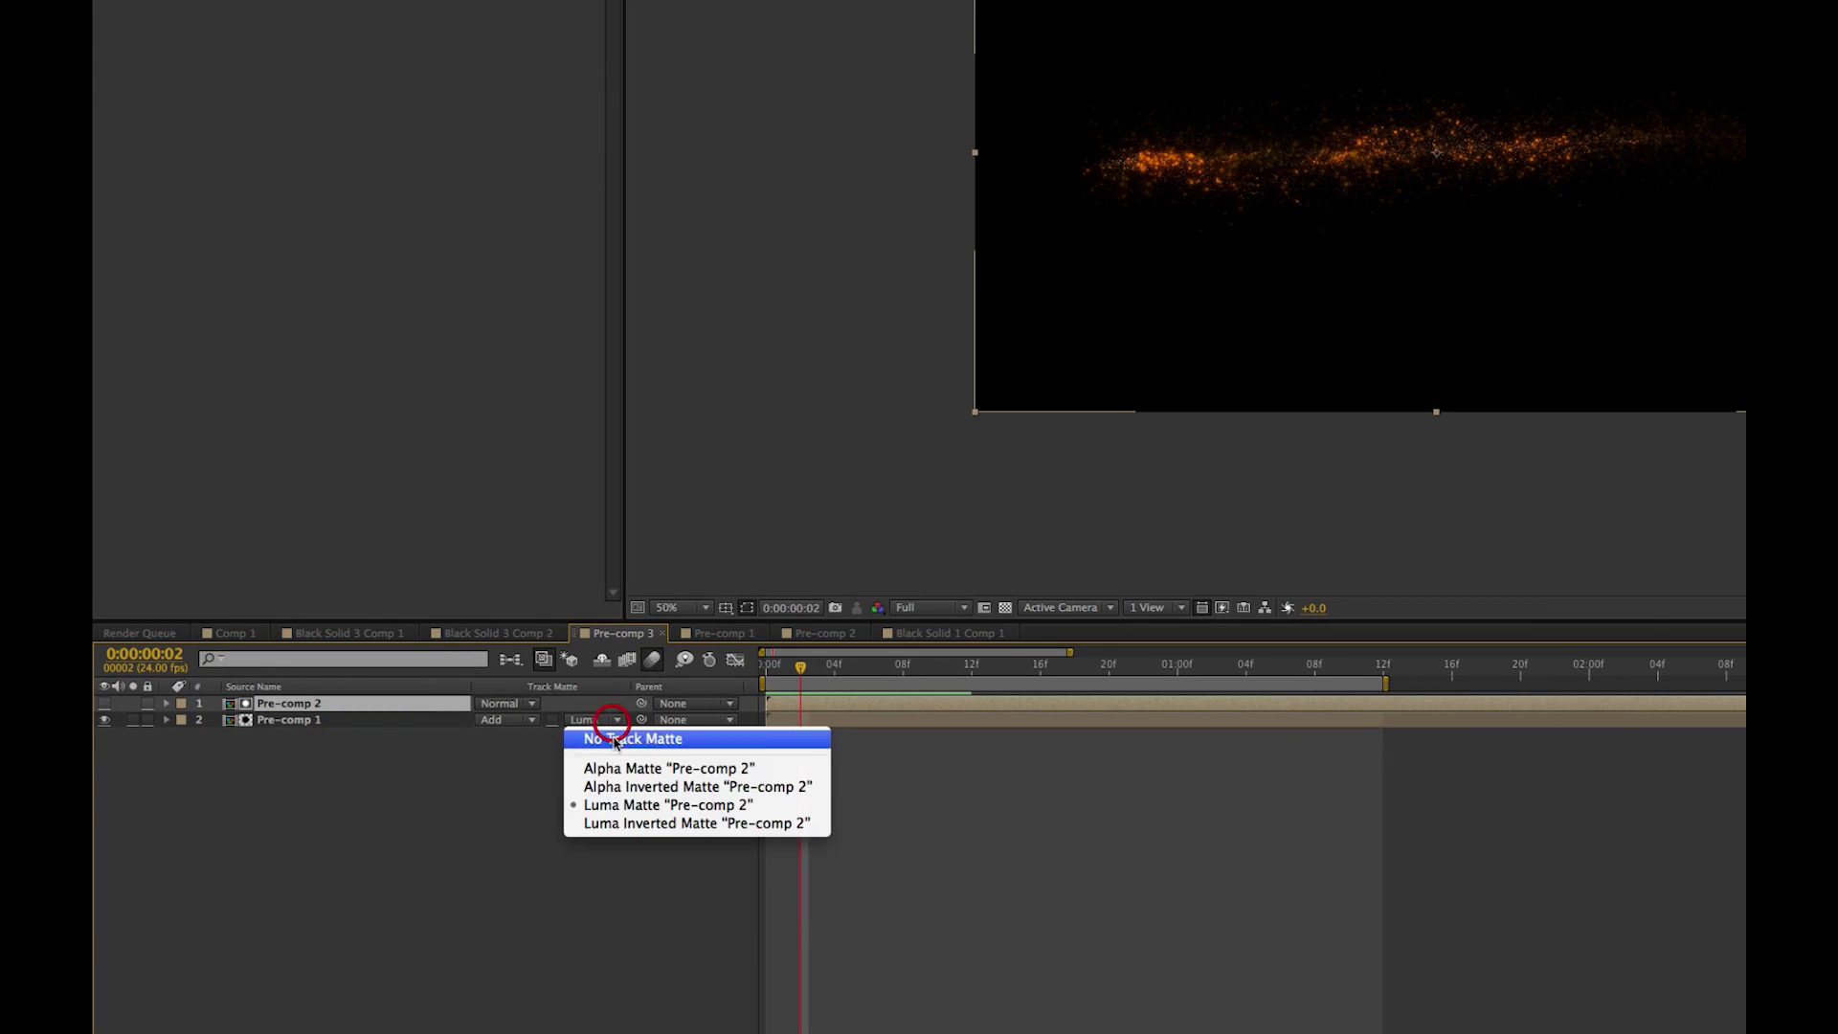
click(361, 766)
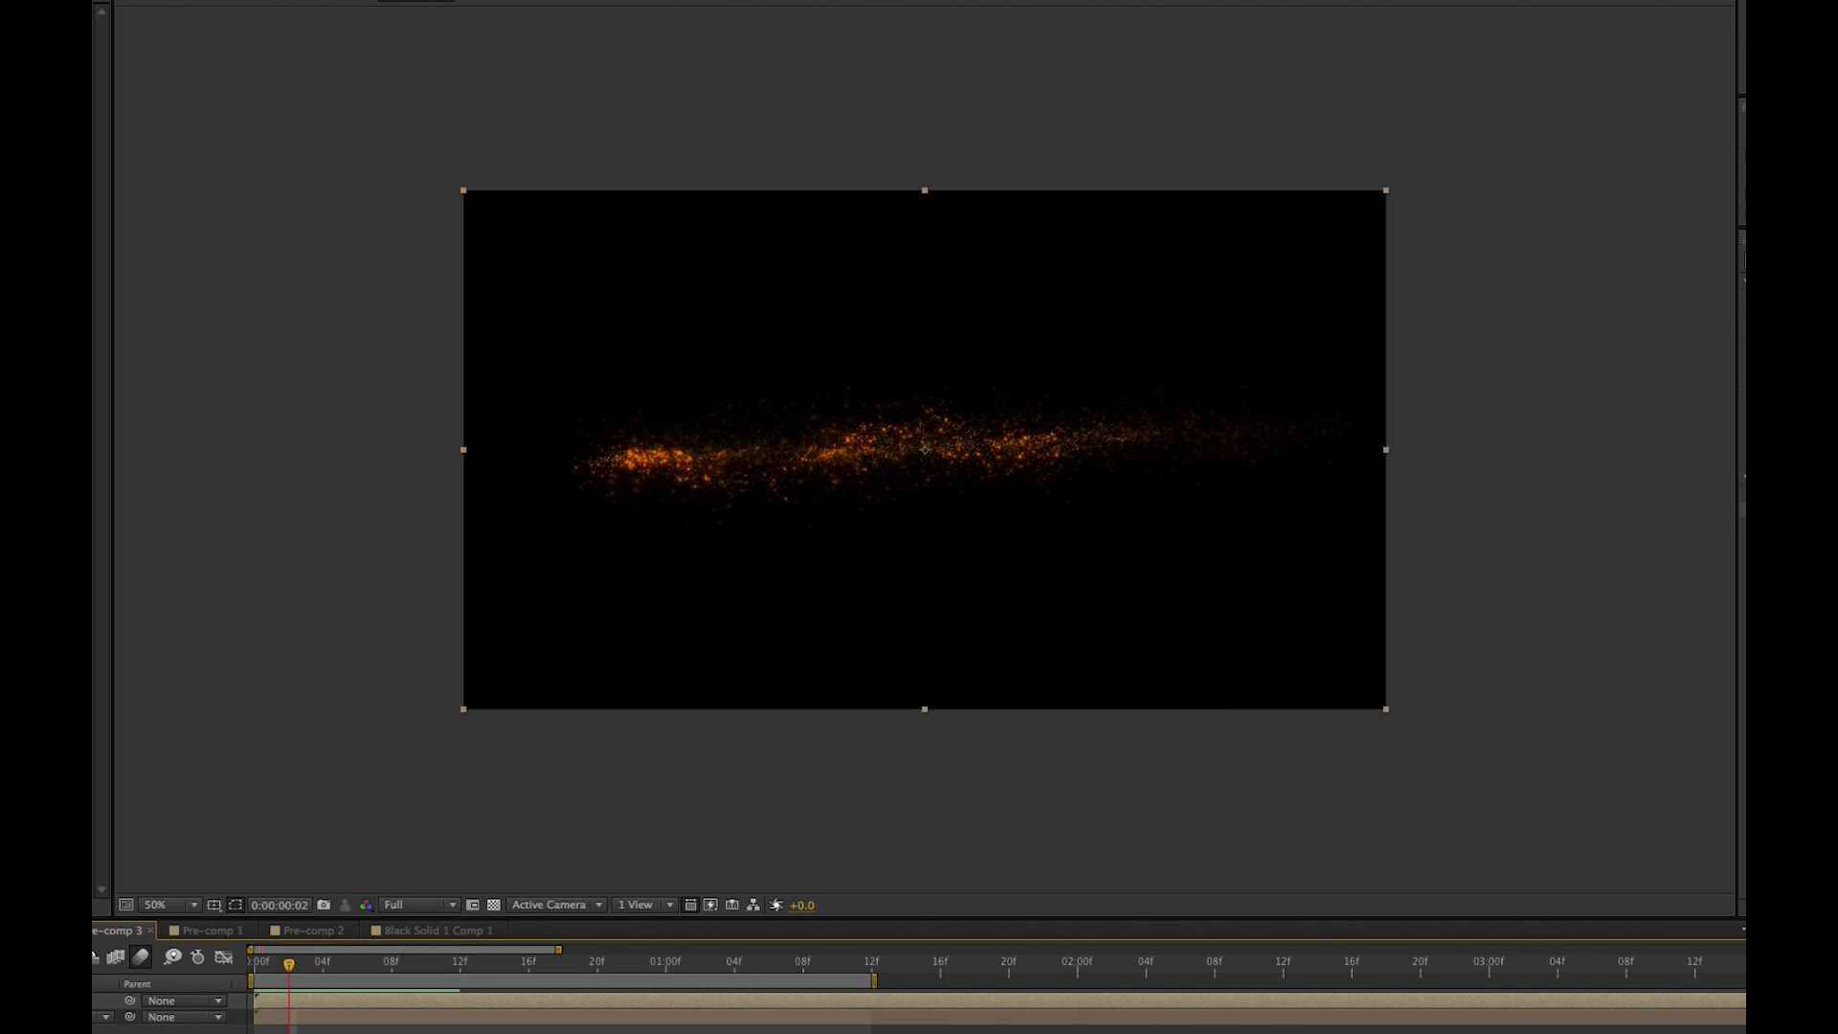
click(255, 963)
key(space)
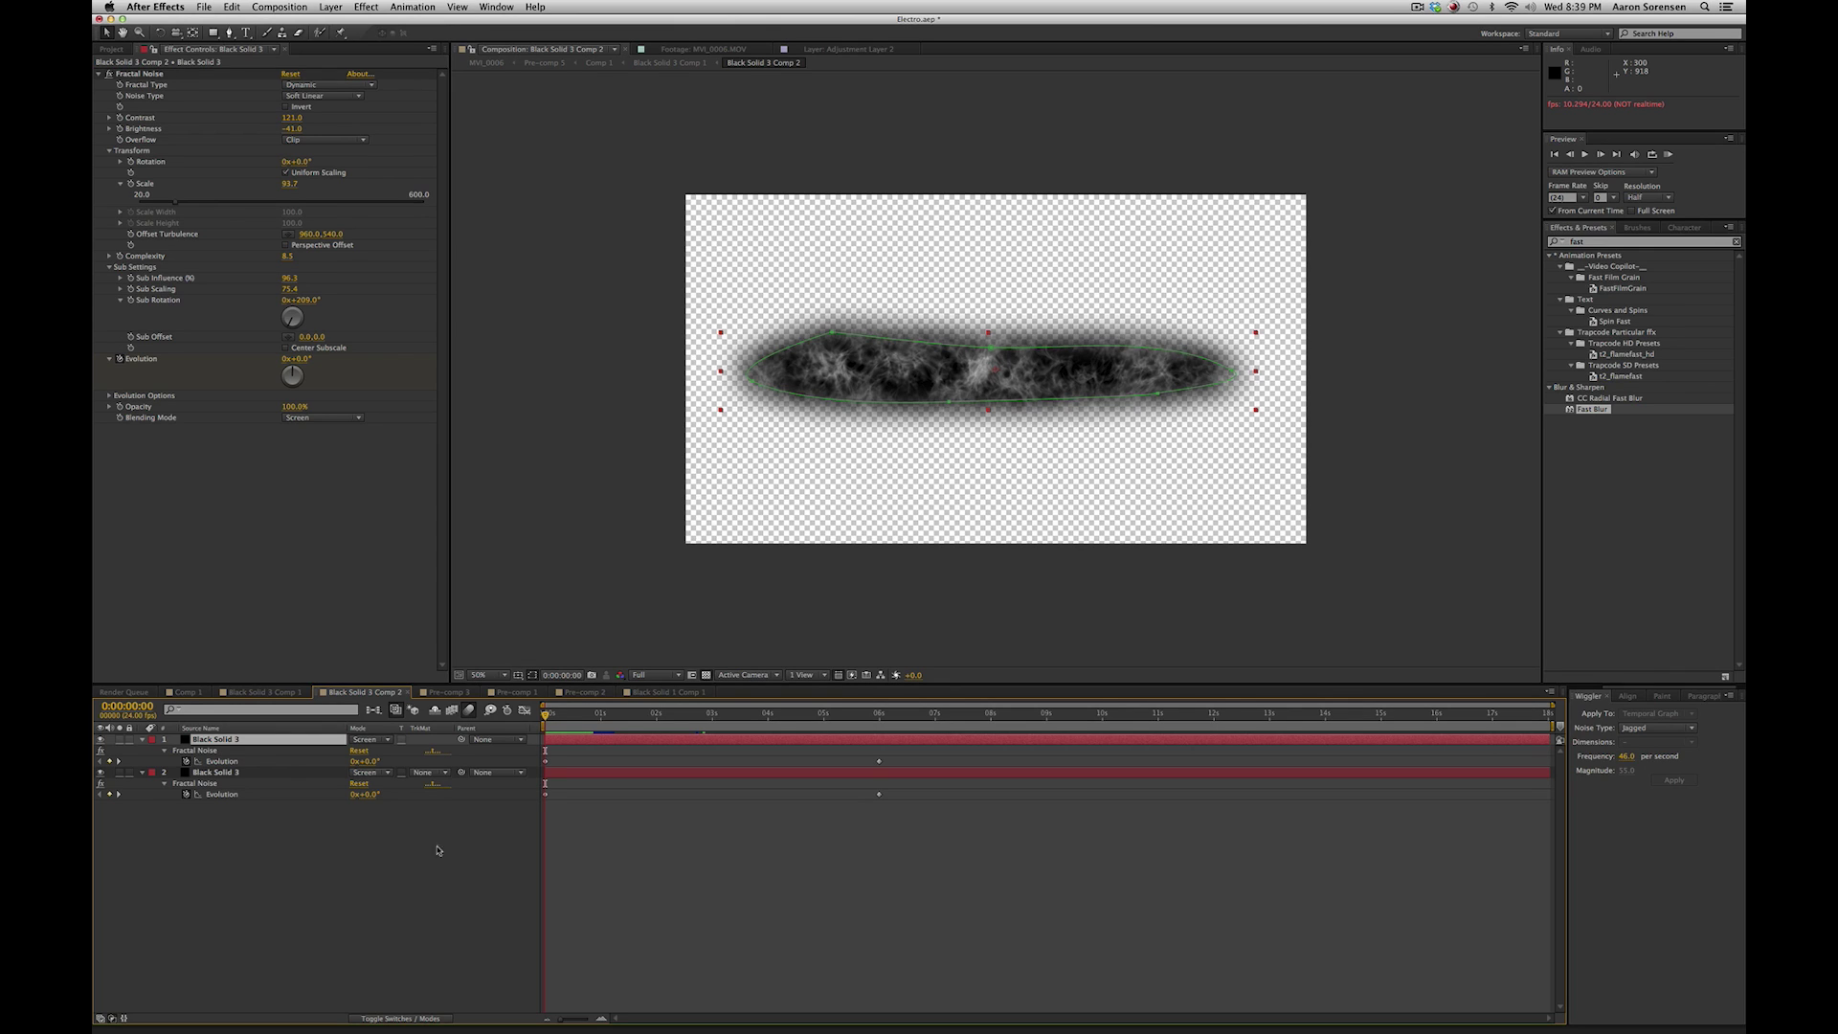
Select the second Black Solid 3 smoke layer and preview its Fractal Noise from the start.
click(216, 773)
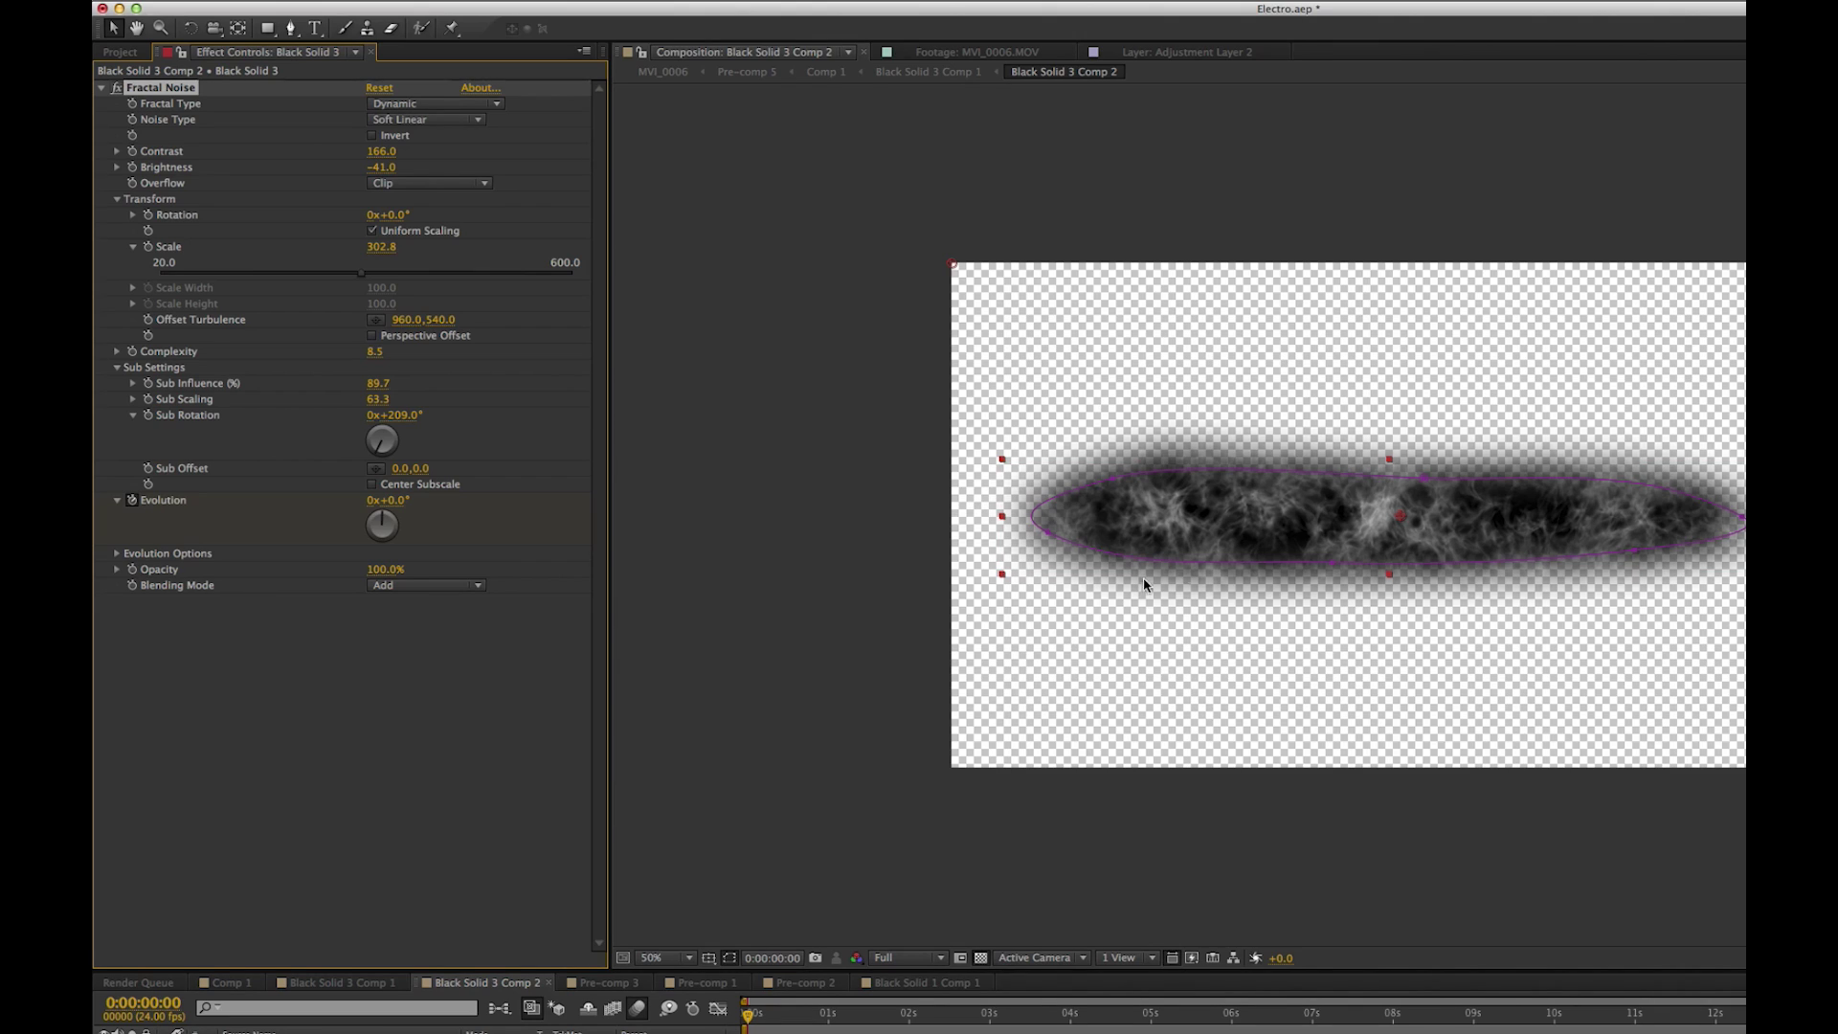
key(space)
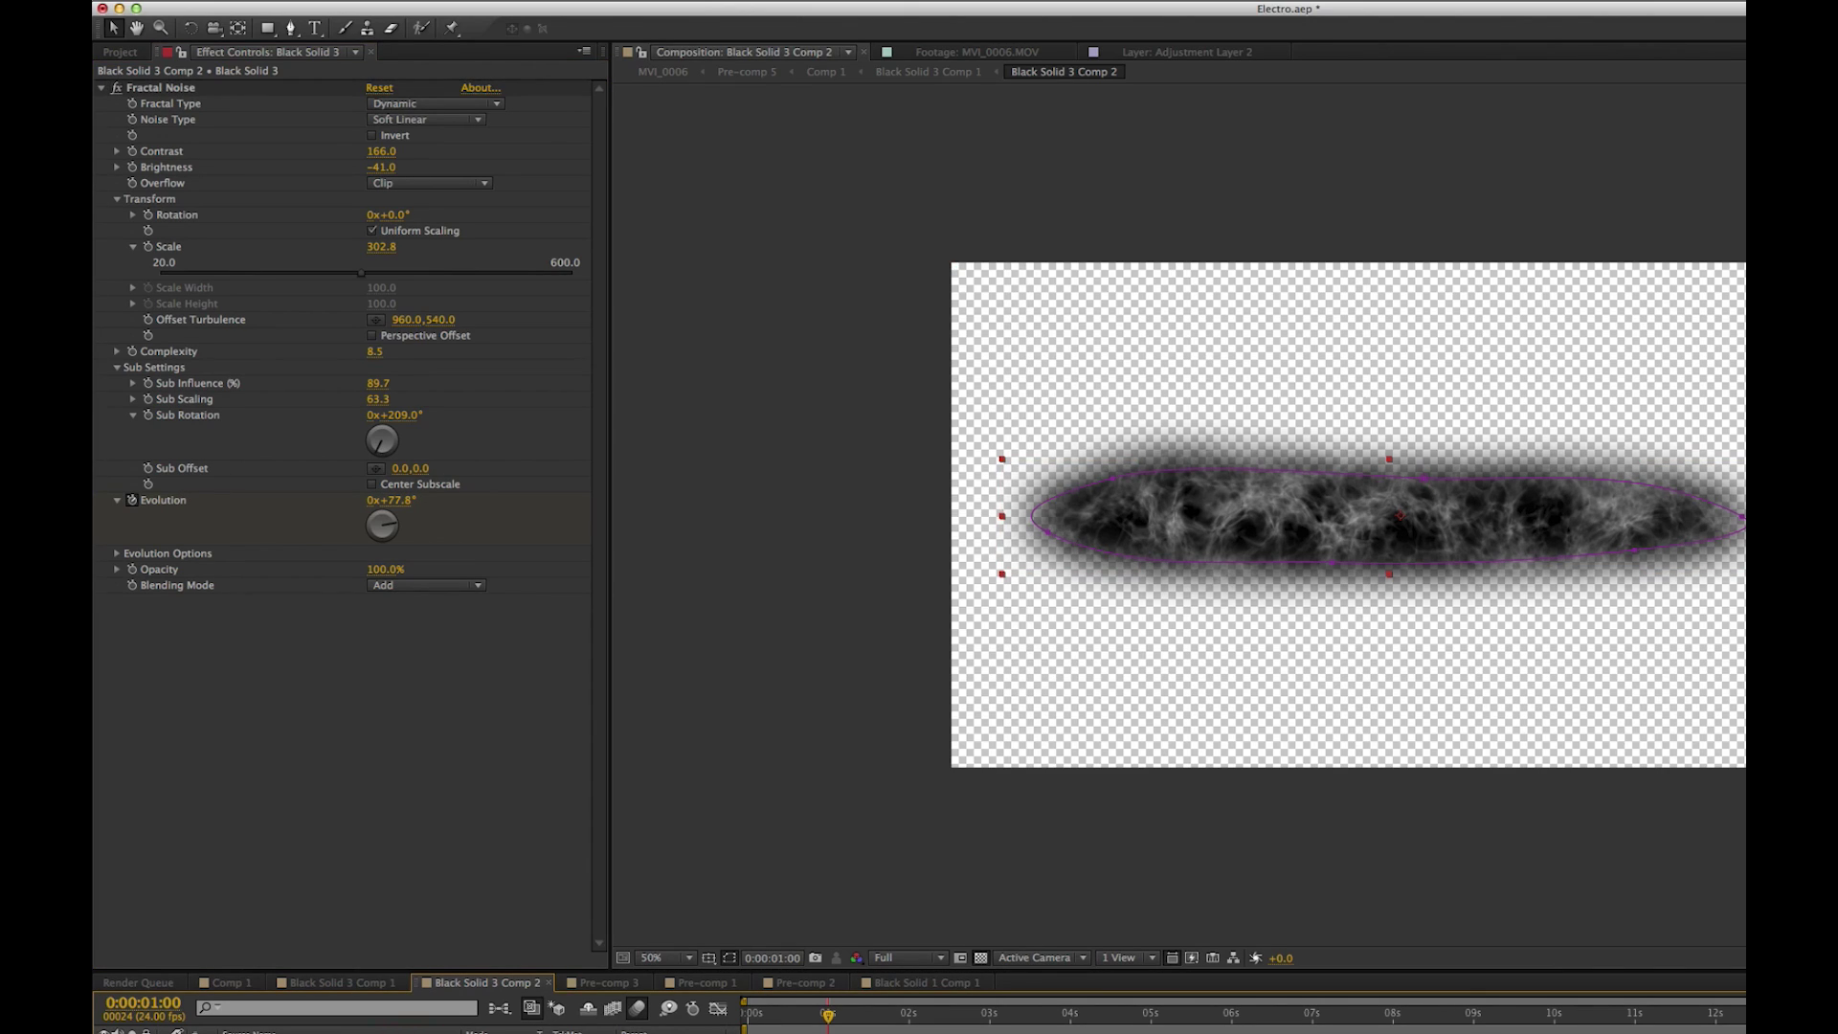
click(124, 780)
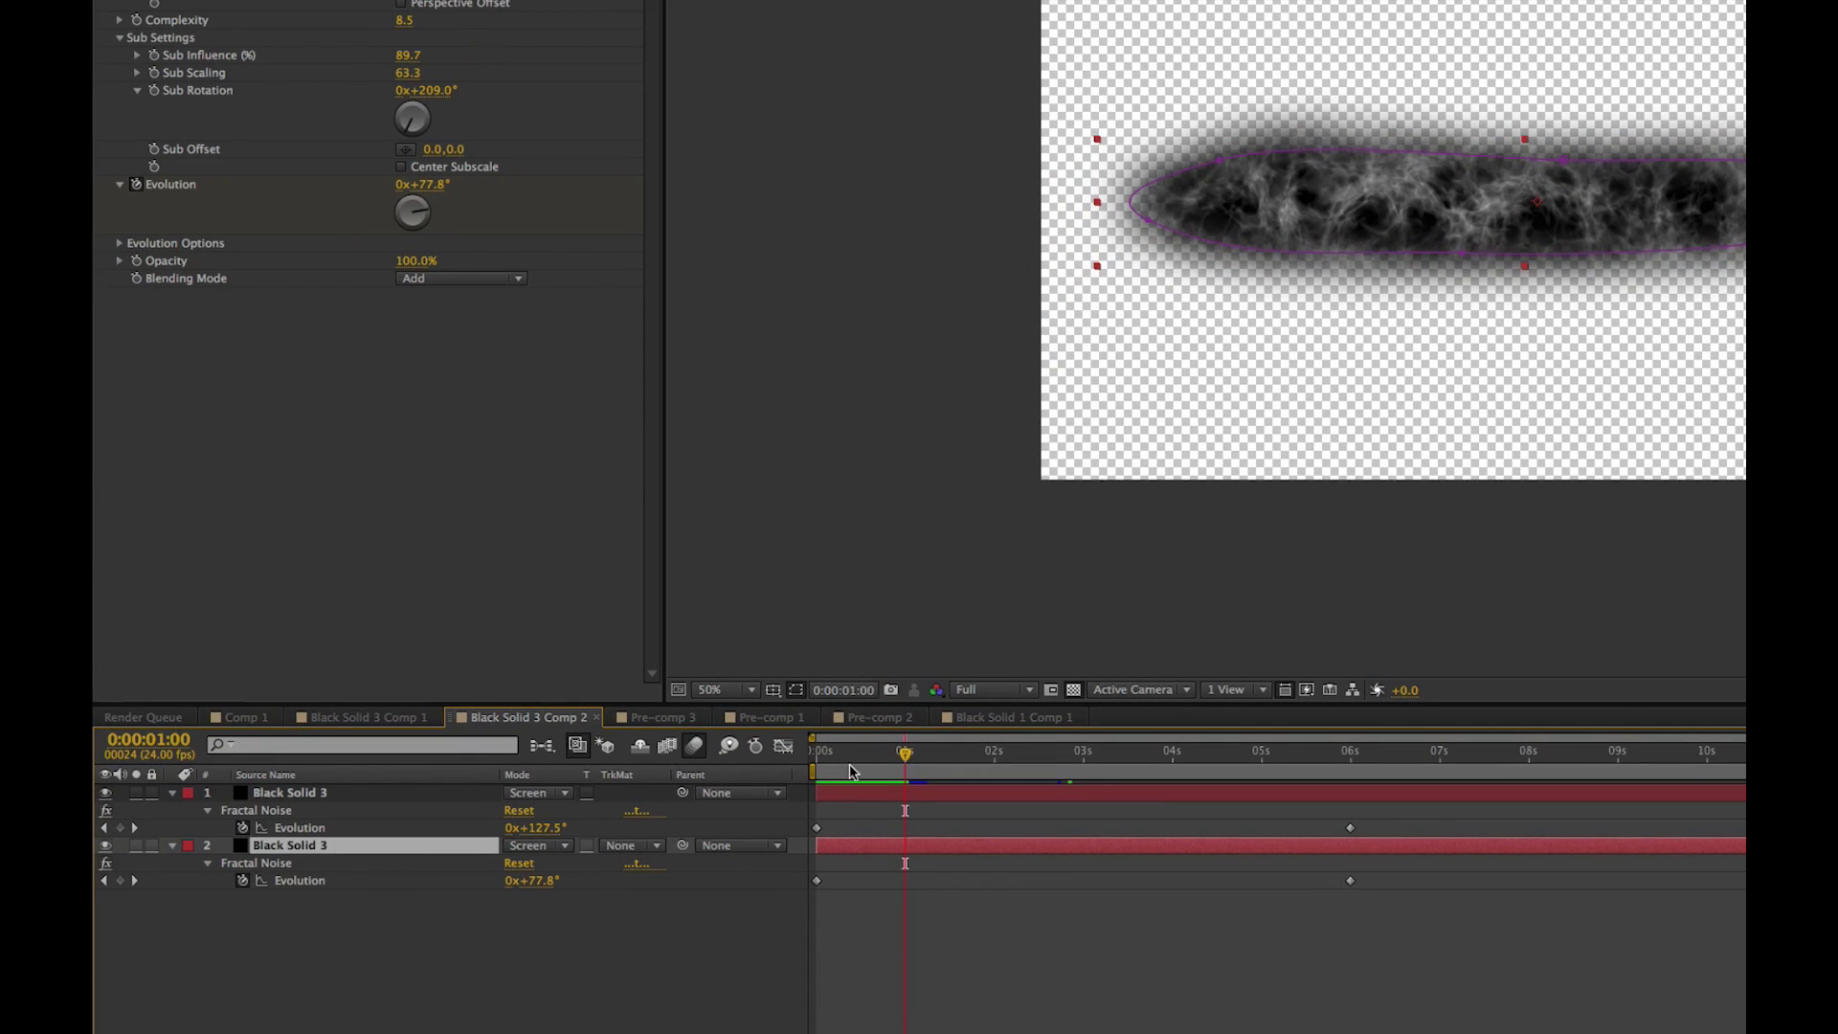
key(KP_0)
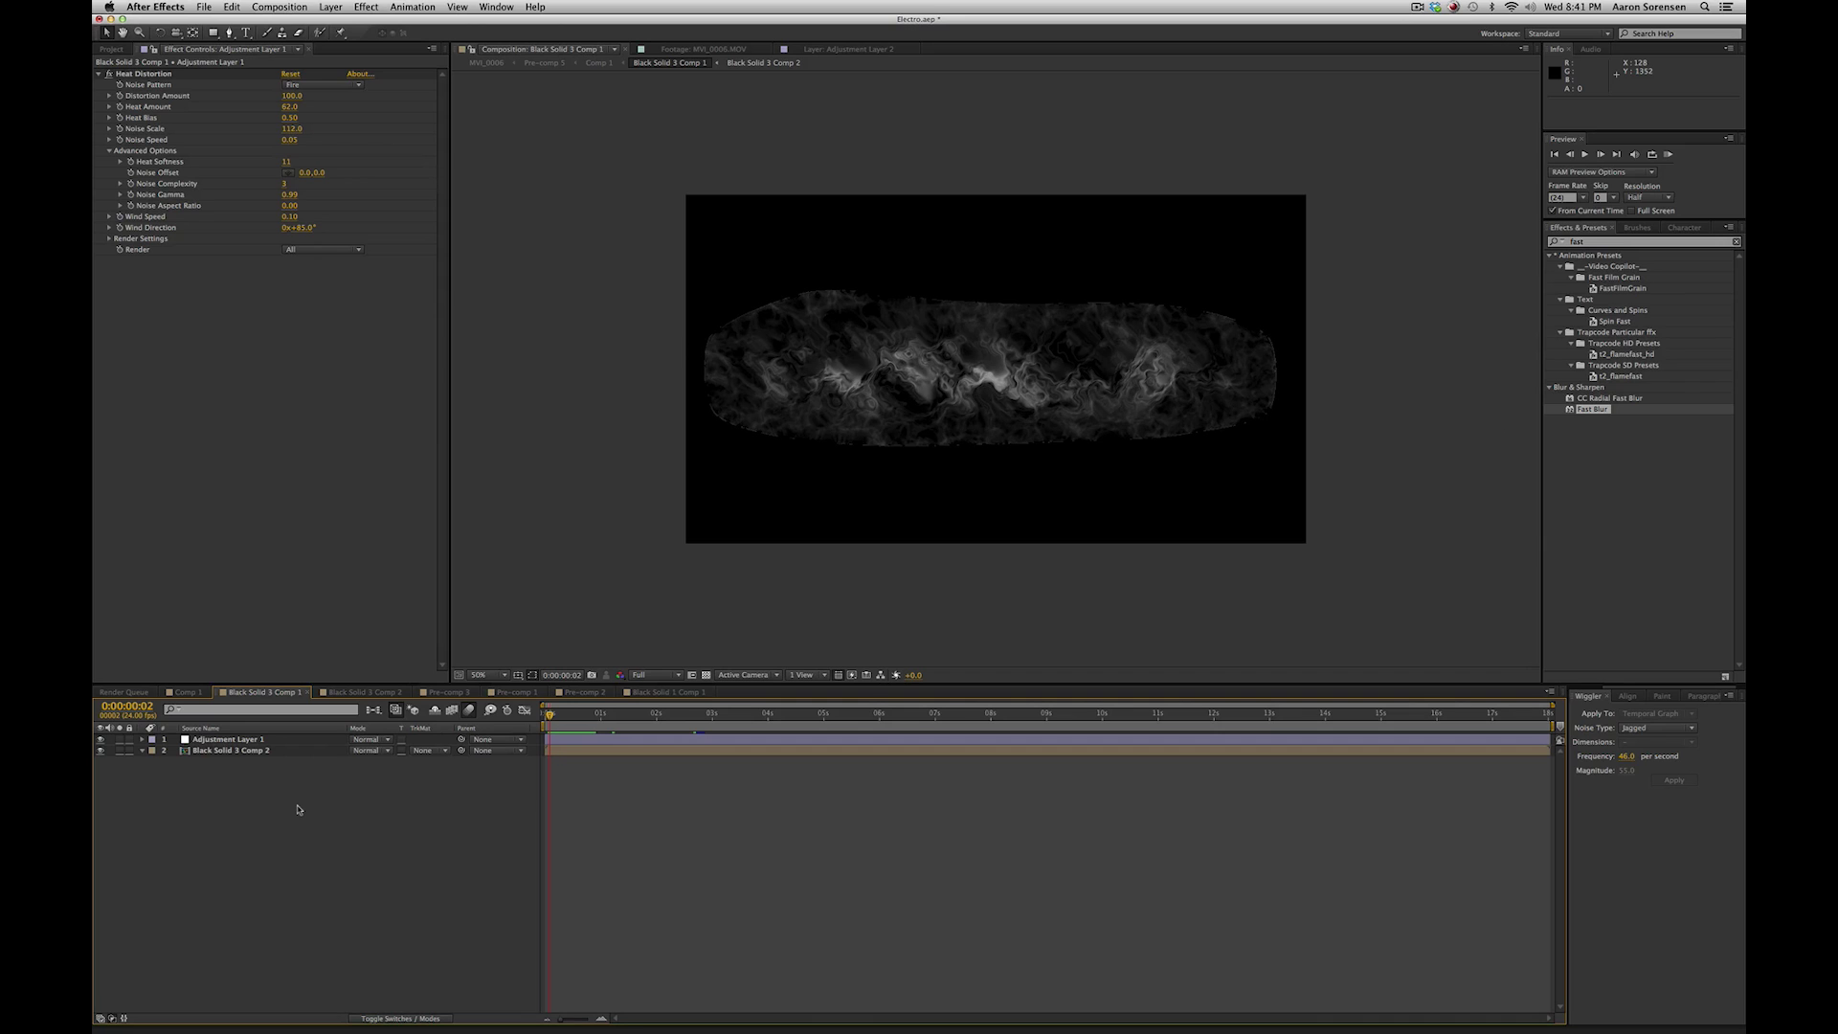
Select Adjustment Layer 1's Heat Distortion effect in Black Solid 3 Comp 1.
click(243, 752)
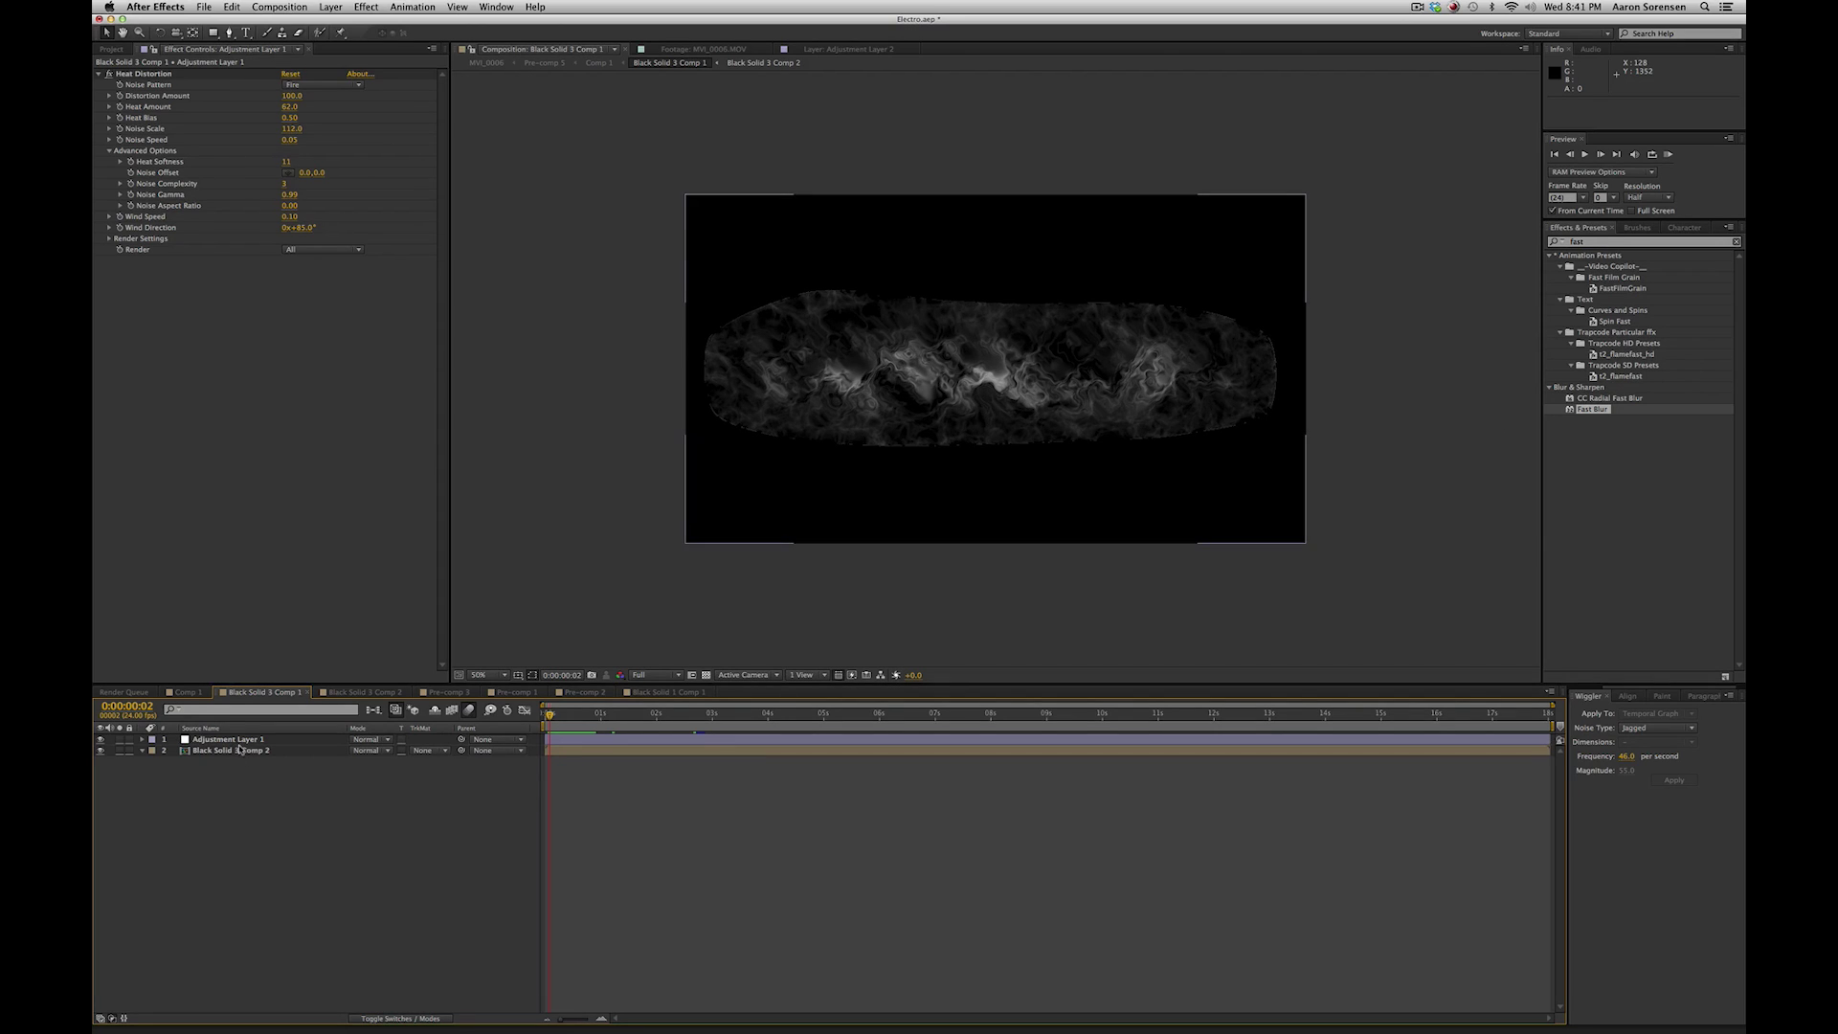
click(230, 740)
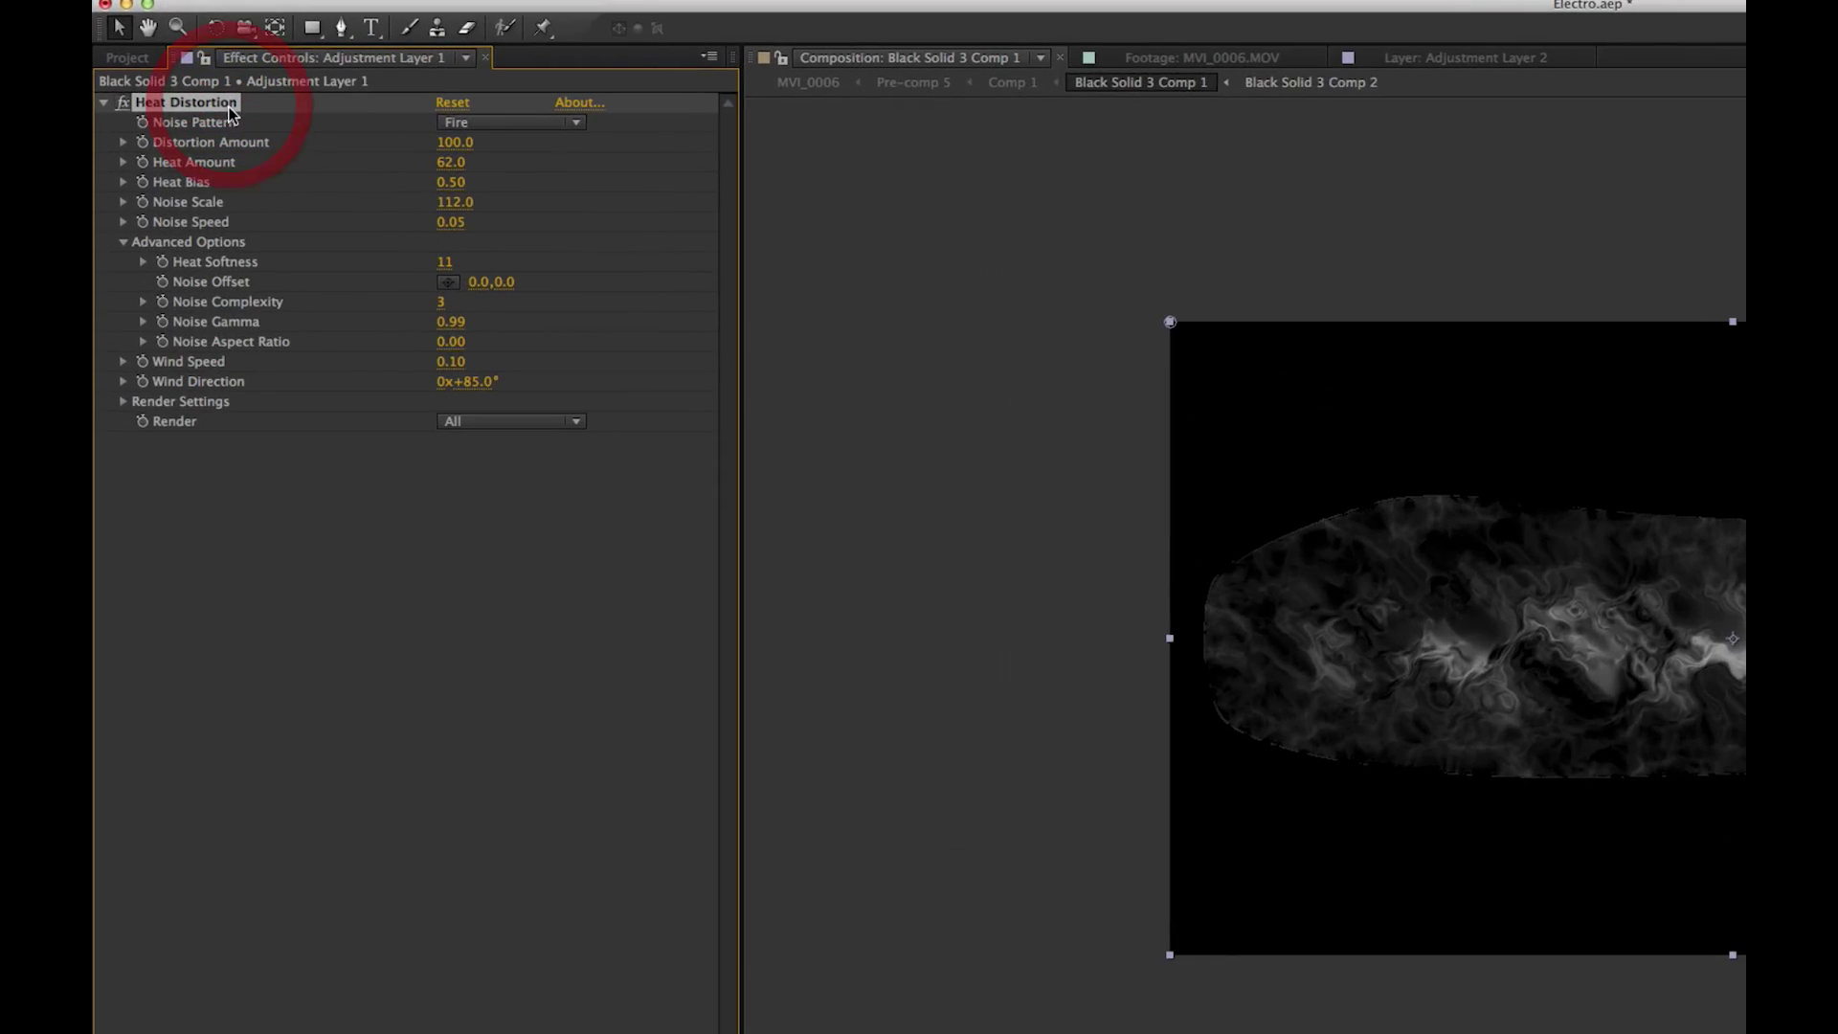
click(169, 79)
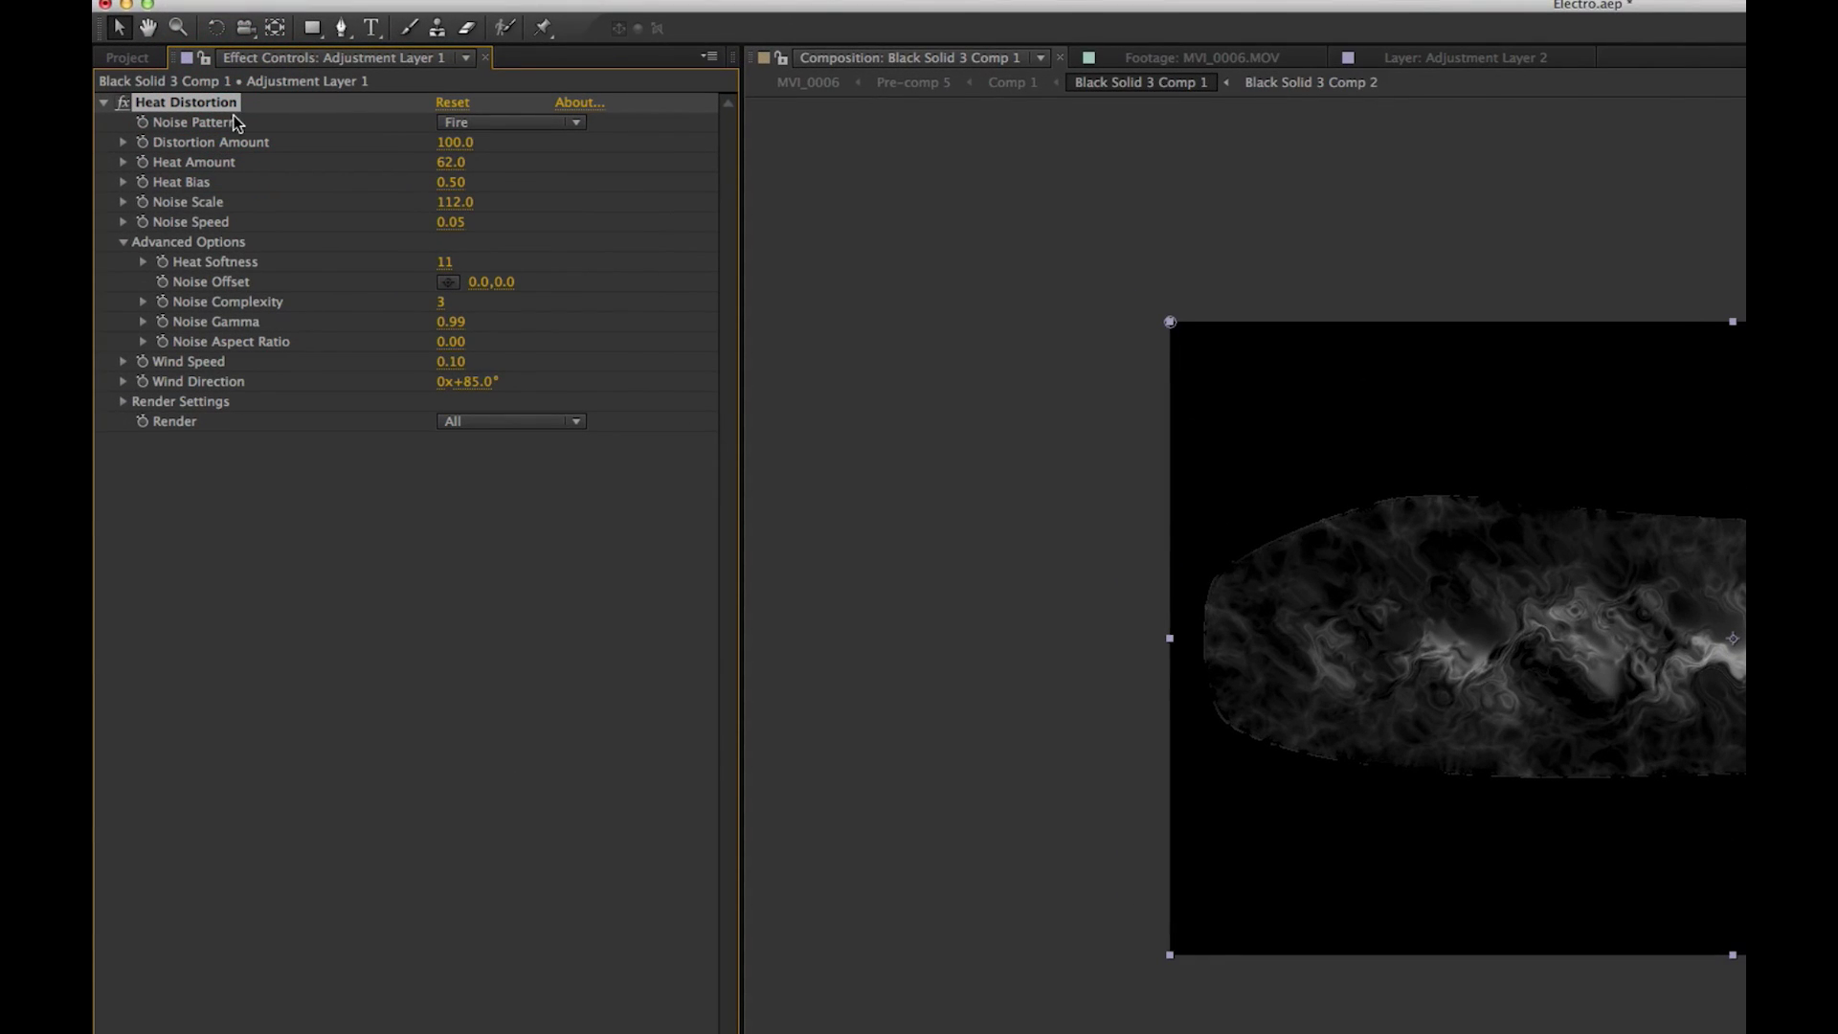
click(1101, 939)
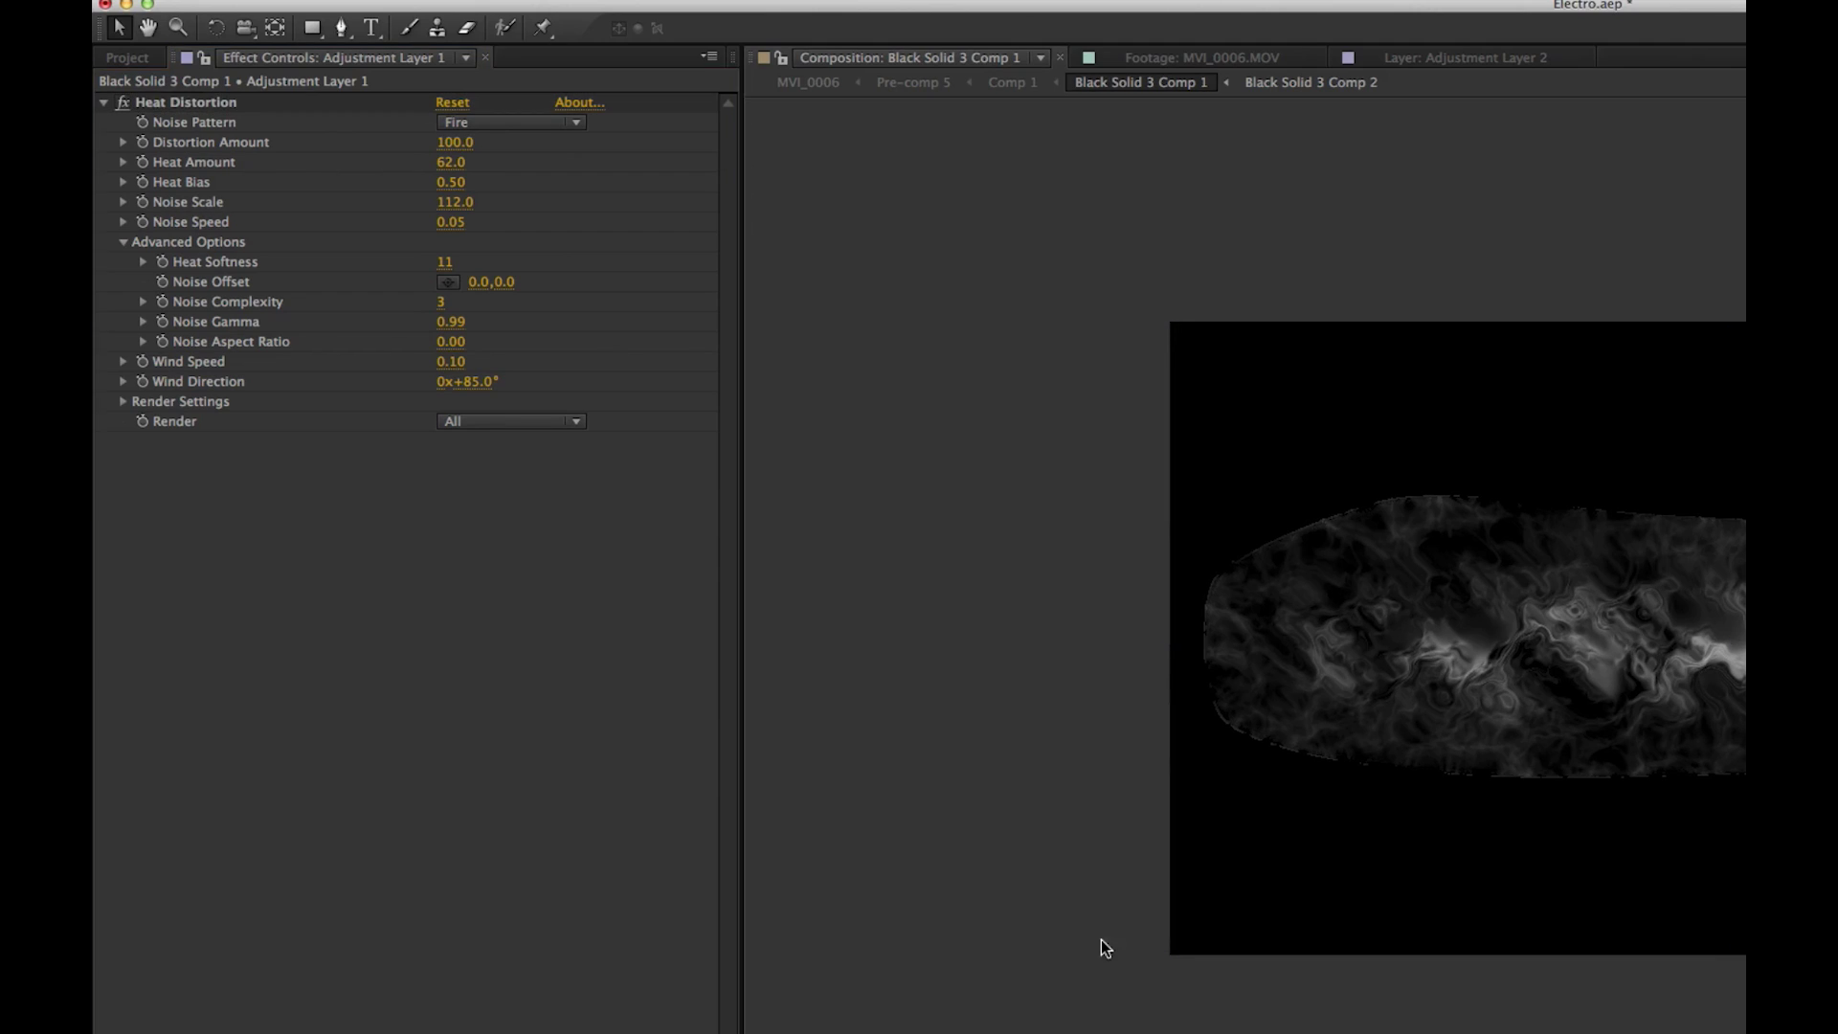
Preview the heat distortion warping the smoke, restarting near the timeline start.
key(space)
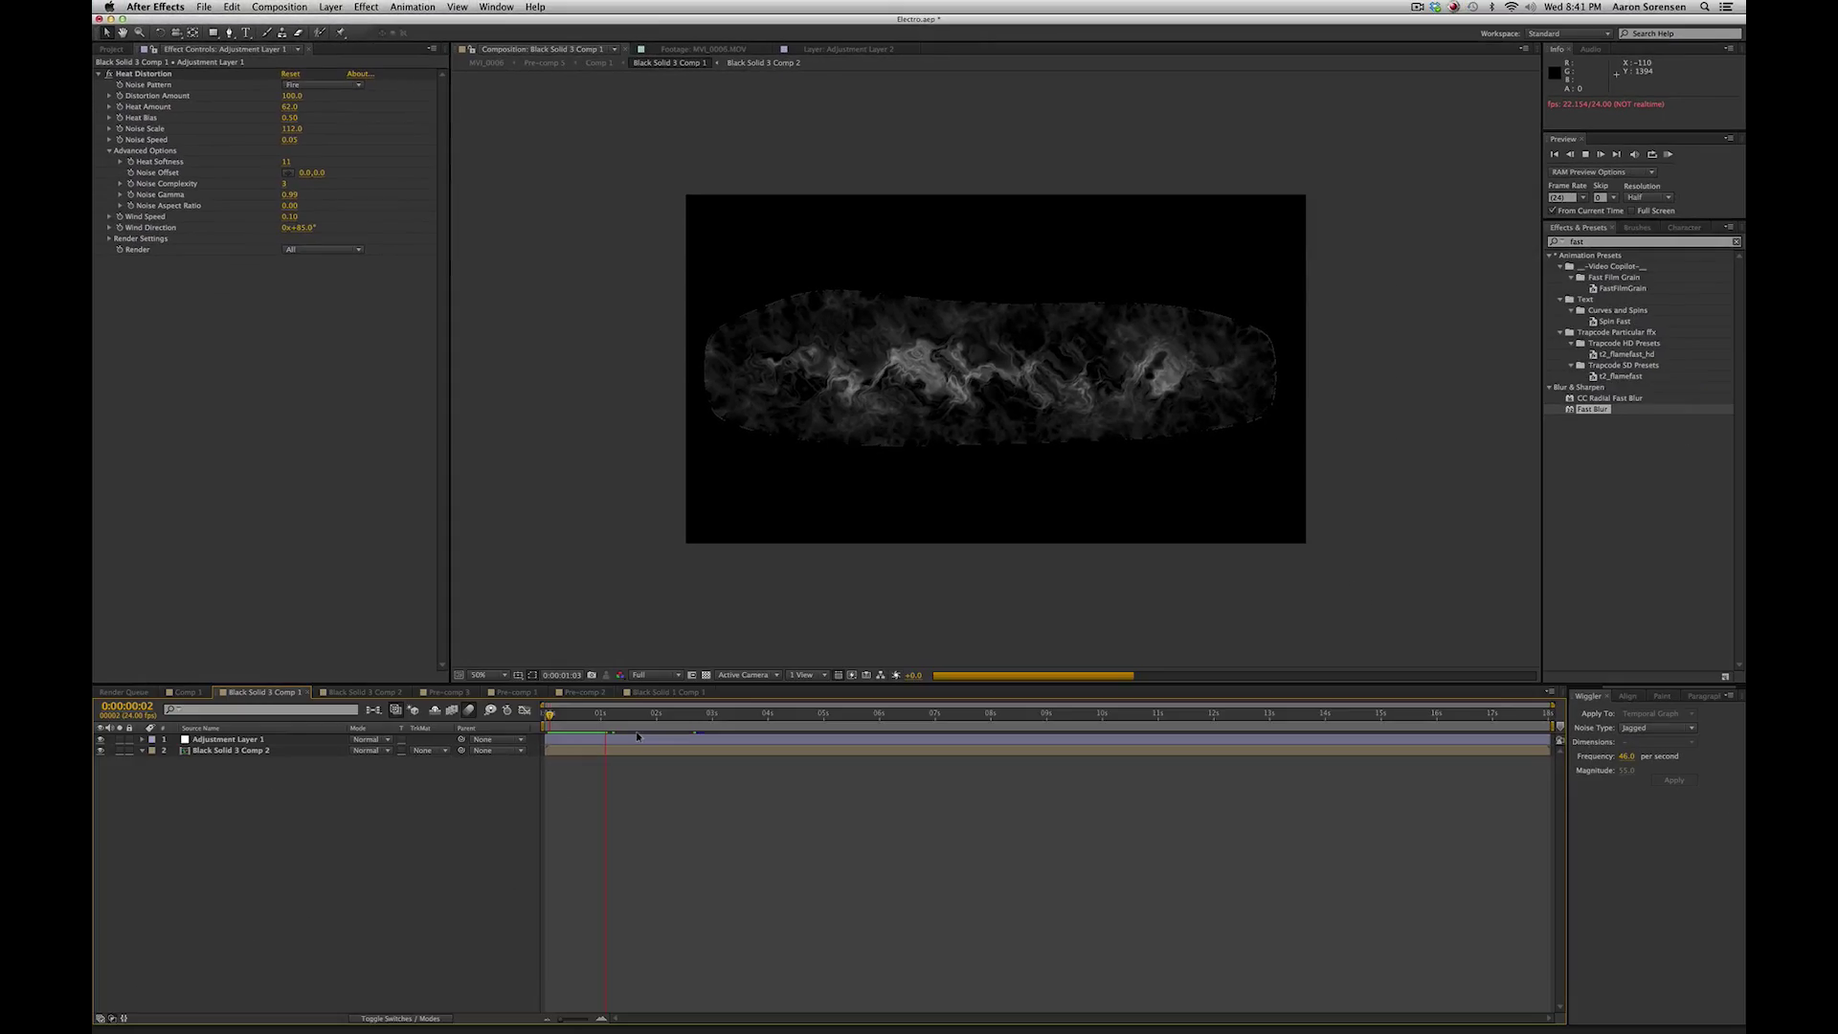
key(space)
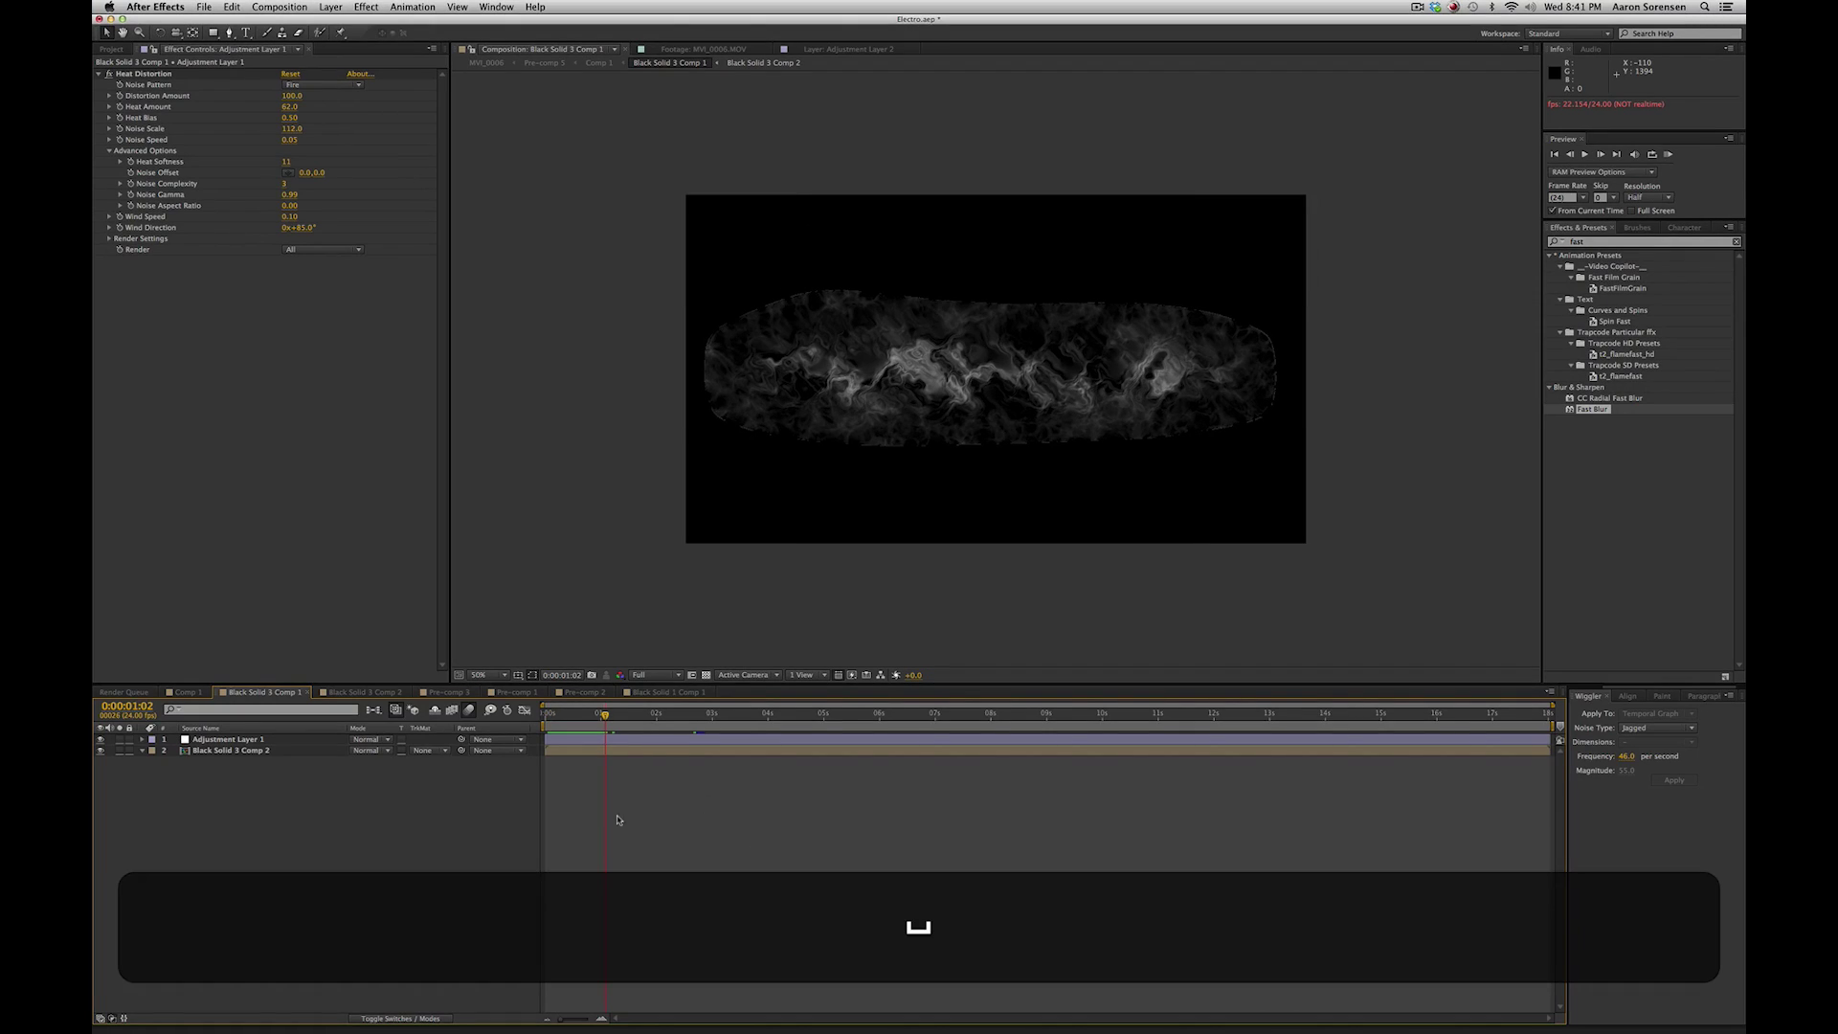
click(551, 714)
key(space)
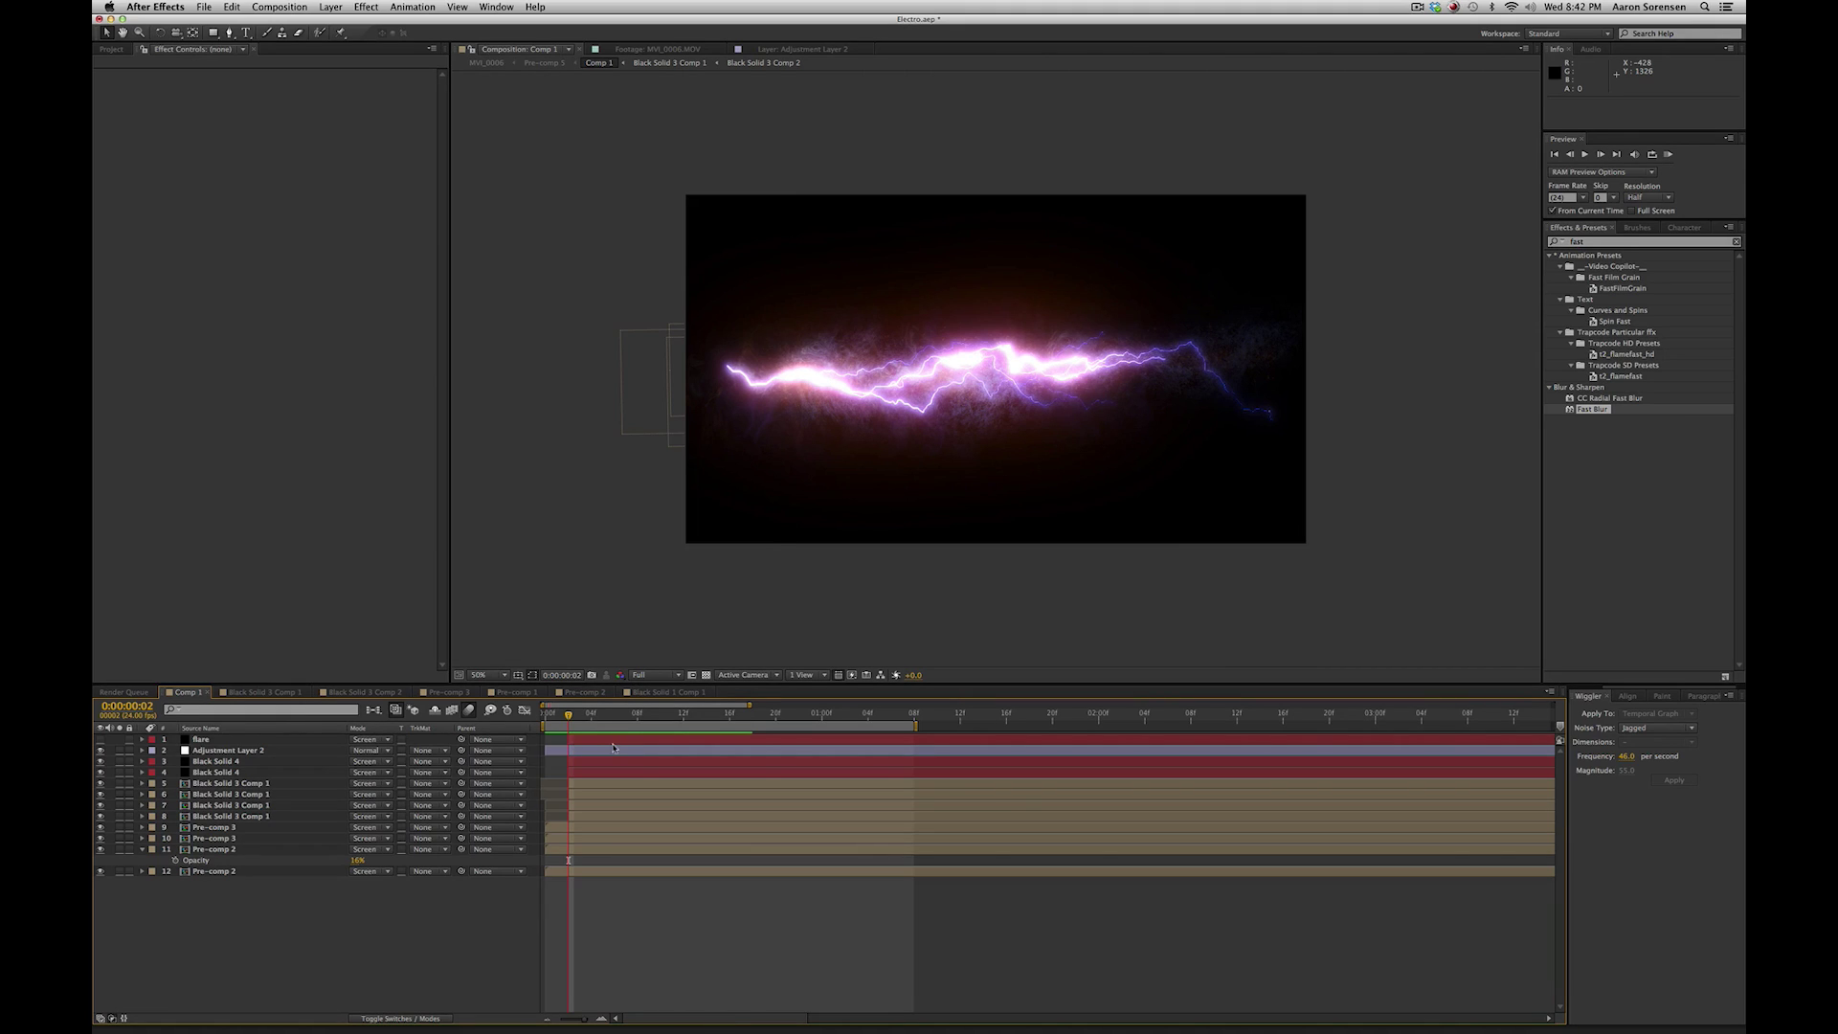
click(218, 872)
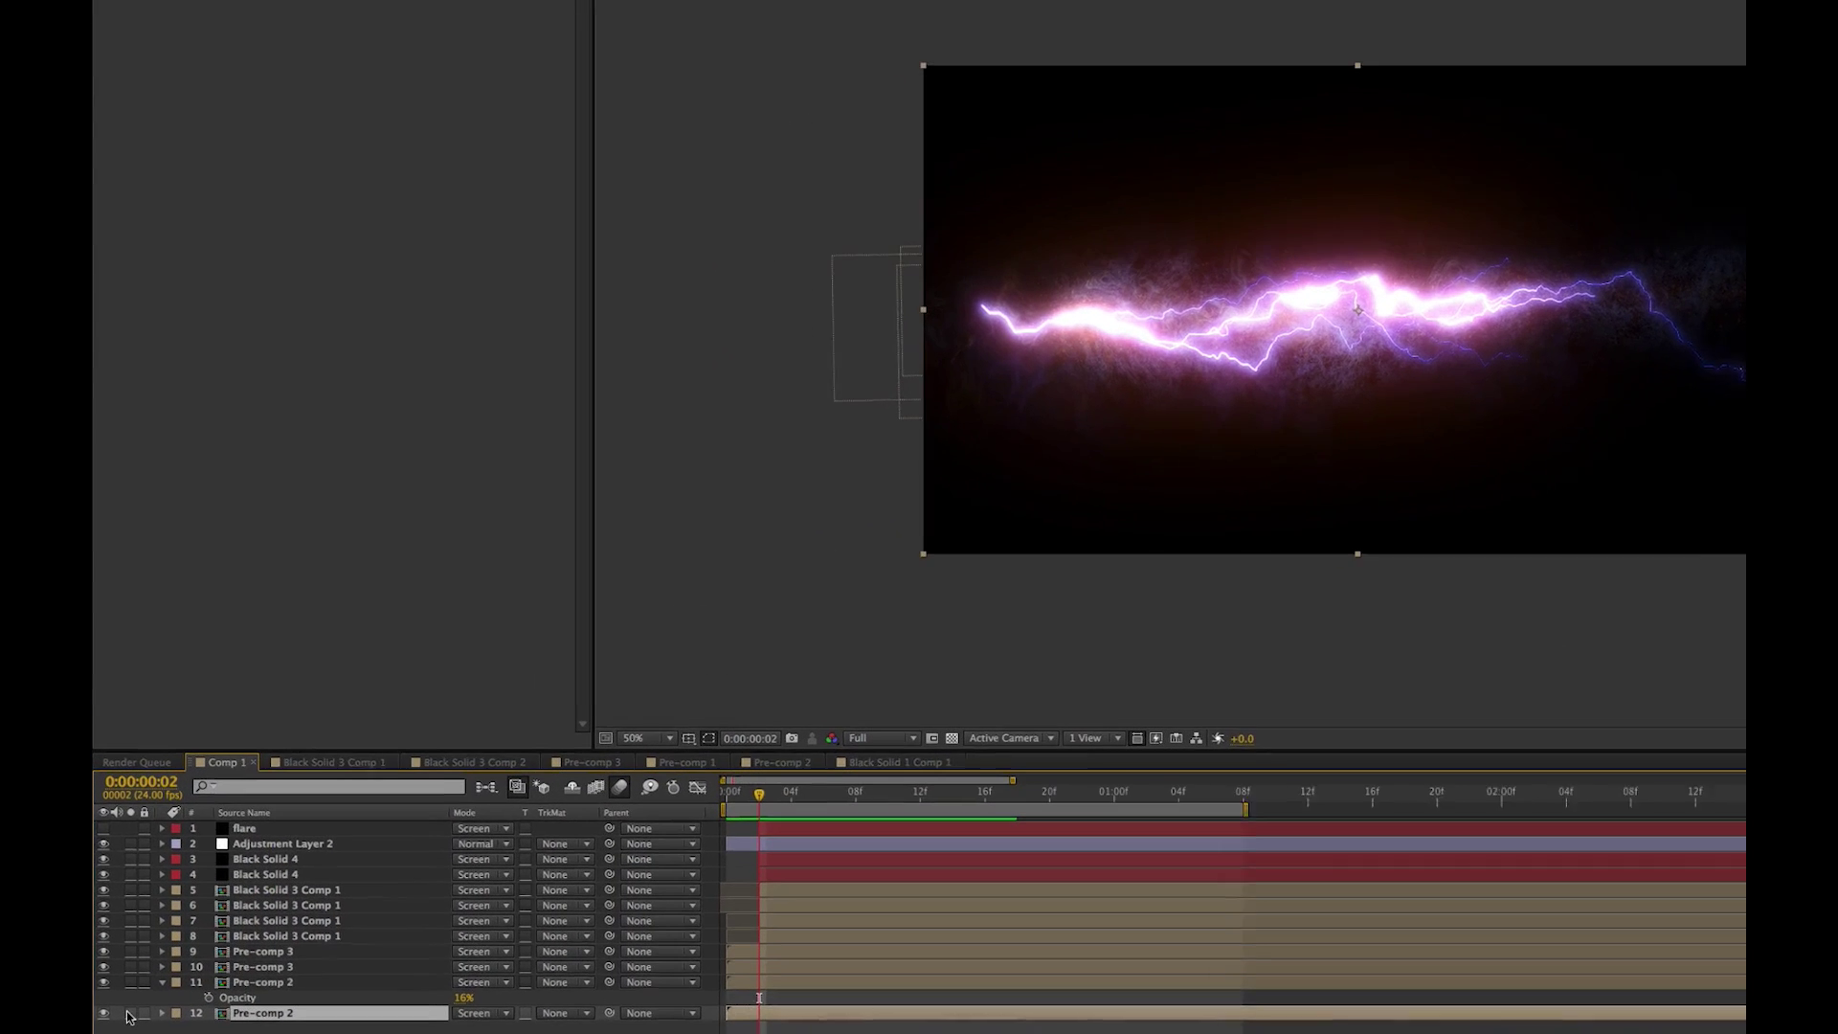
click(119, 873)
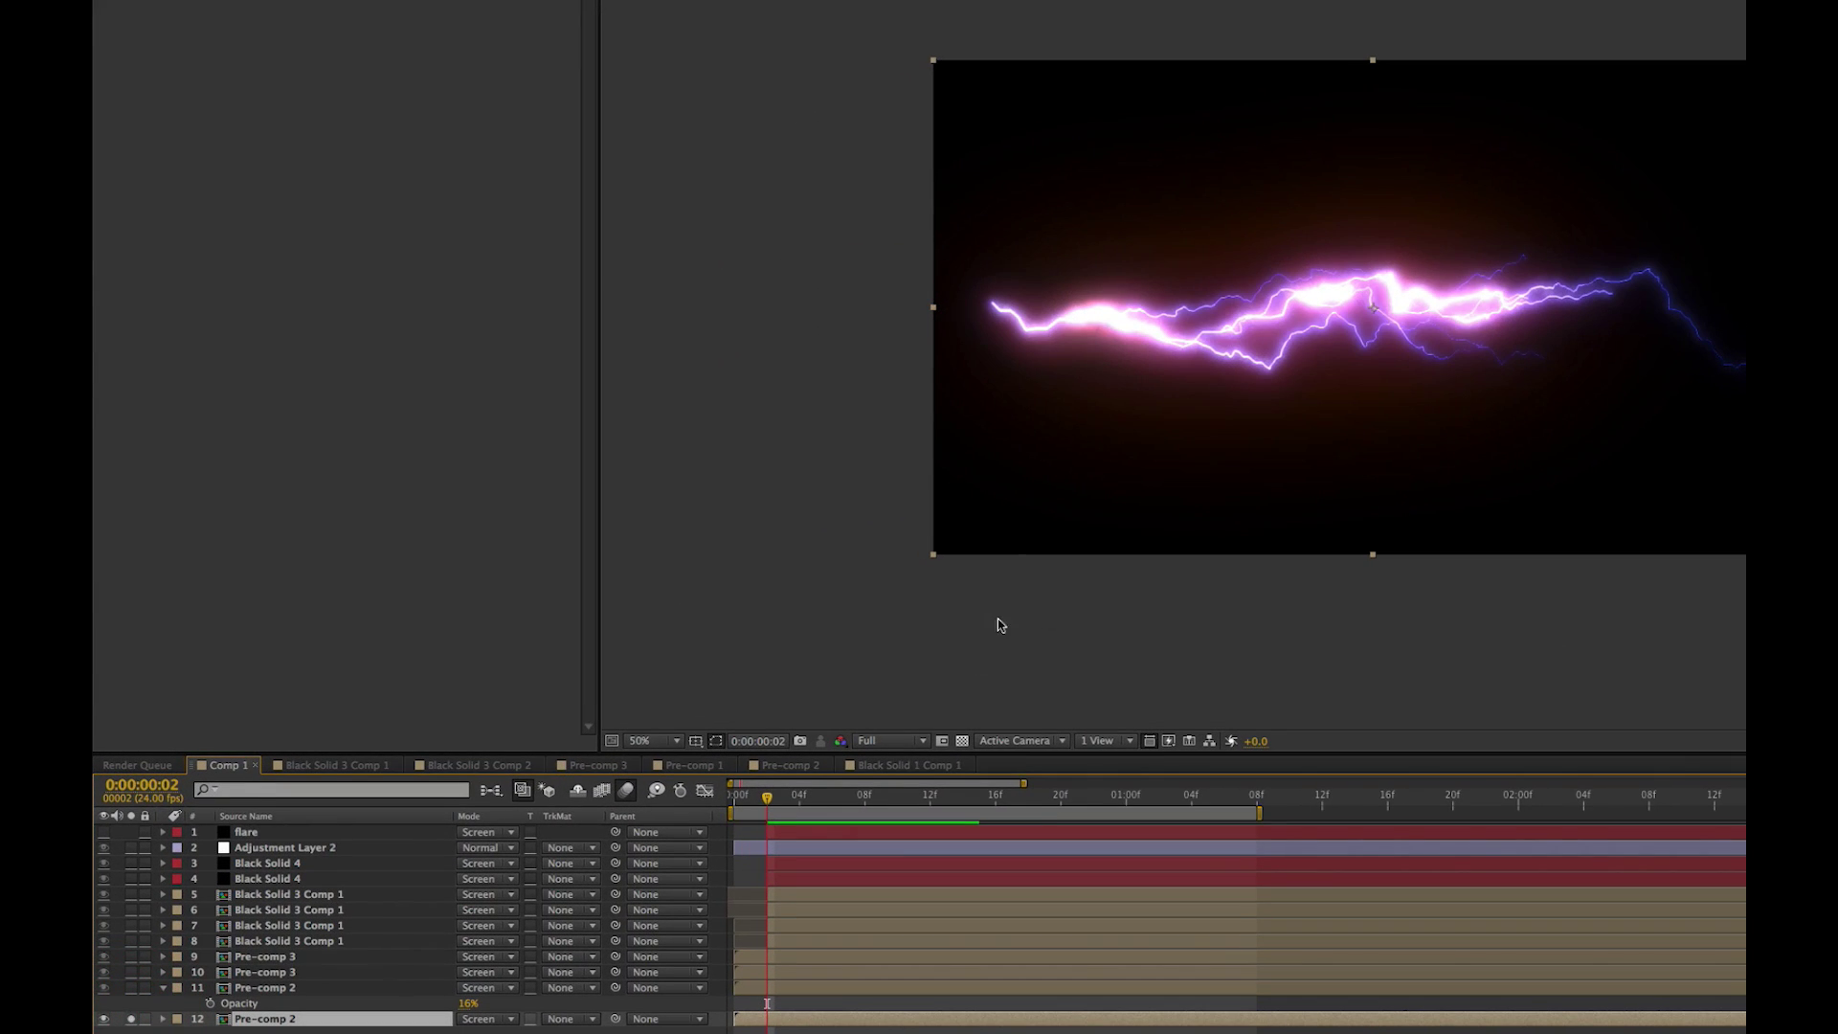
click(127, 987)
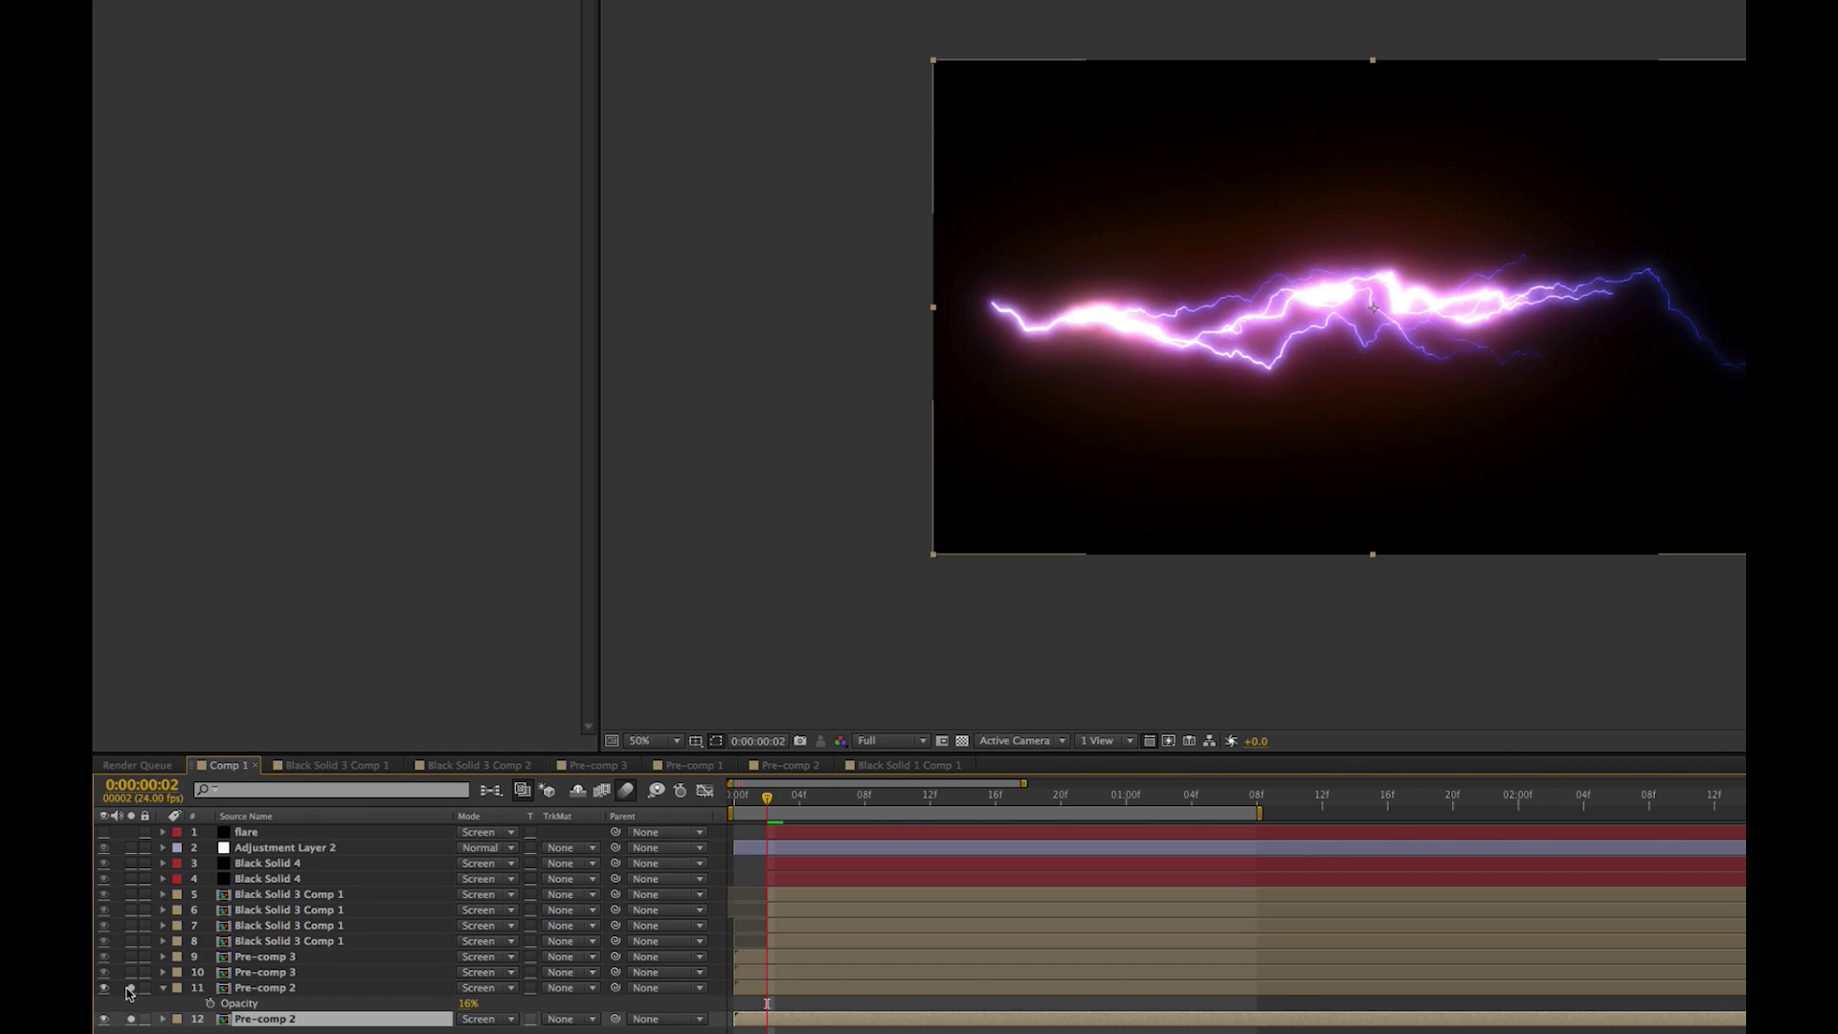
click(132, 971)
click(131, 1020)
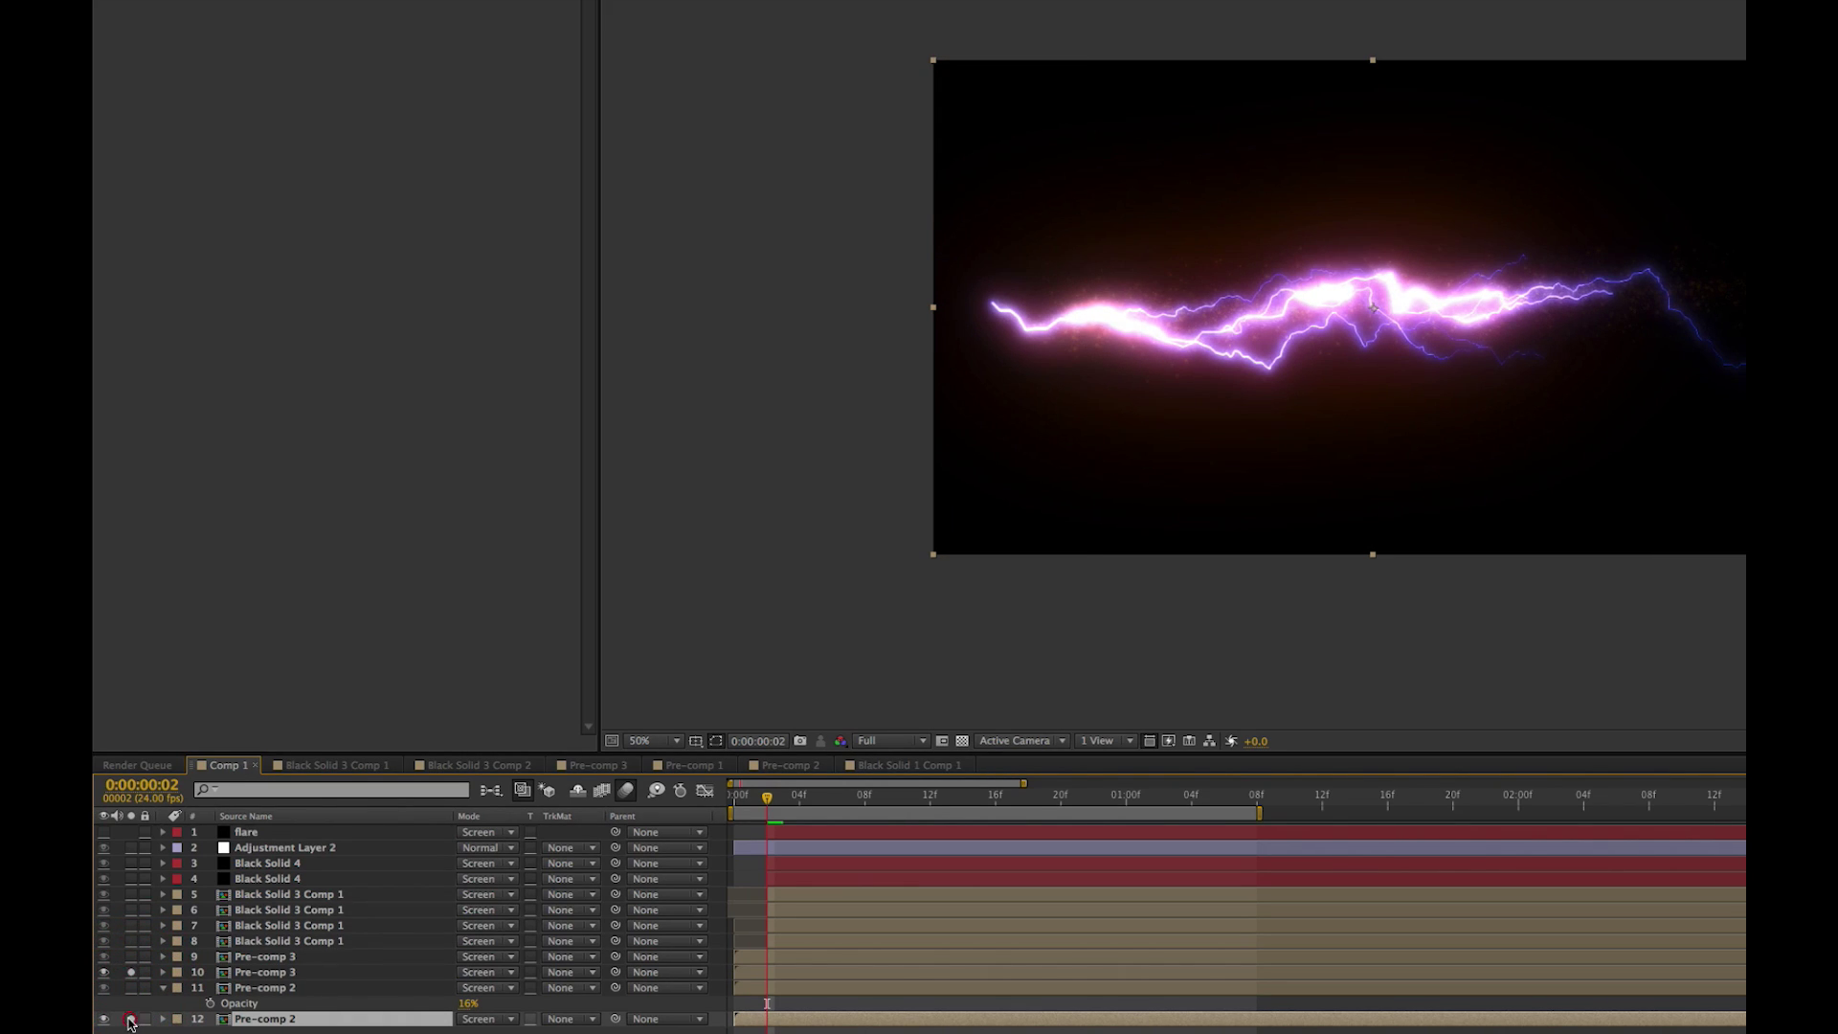
click(131, 957)
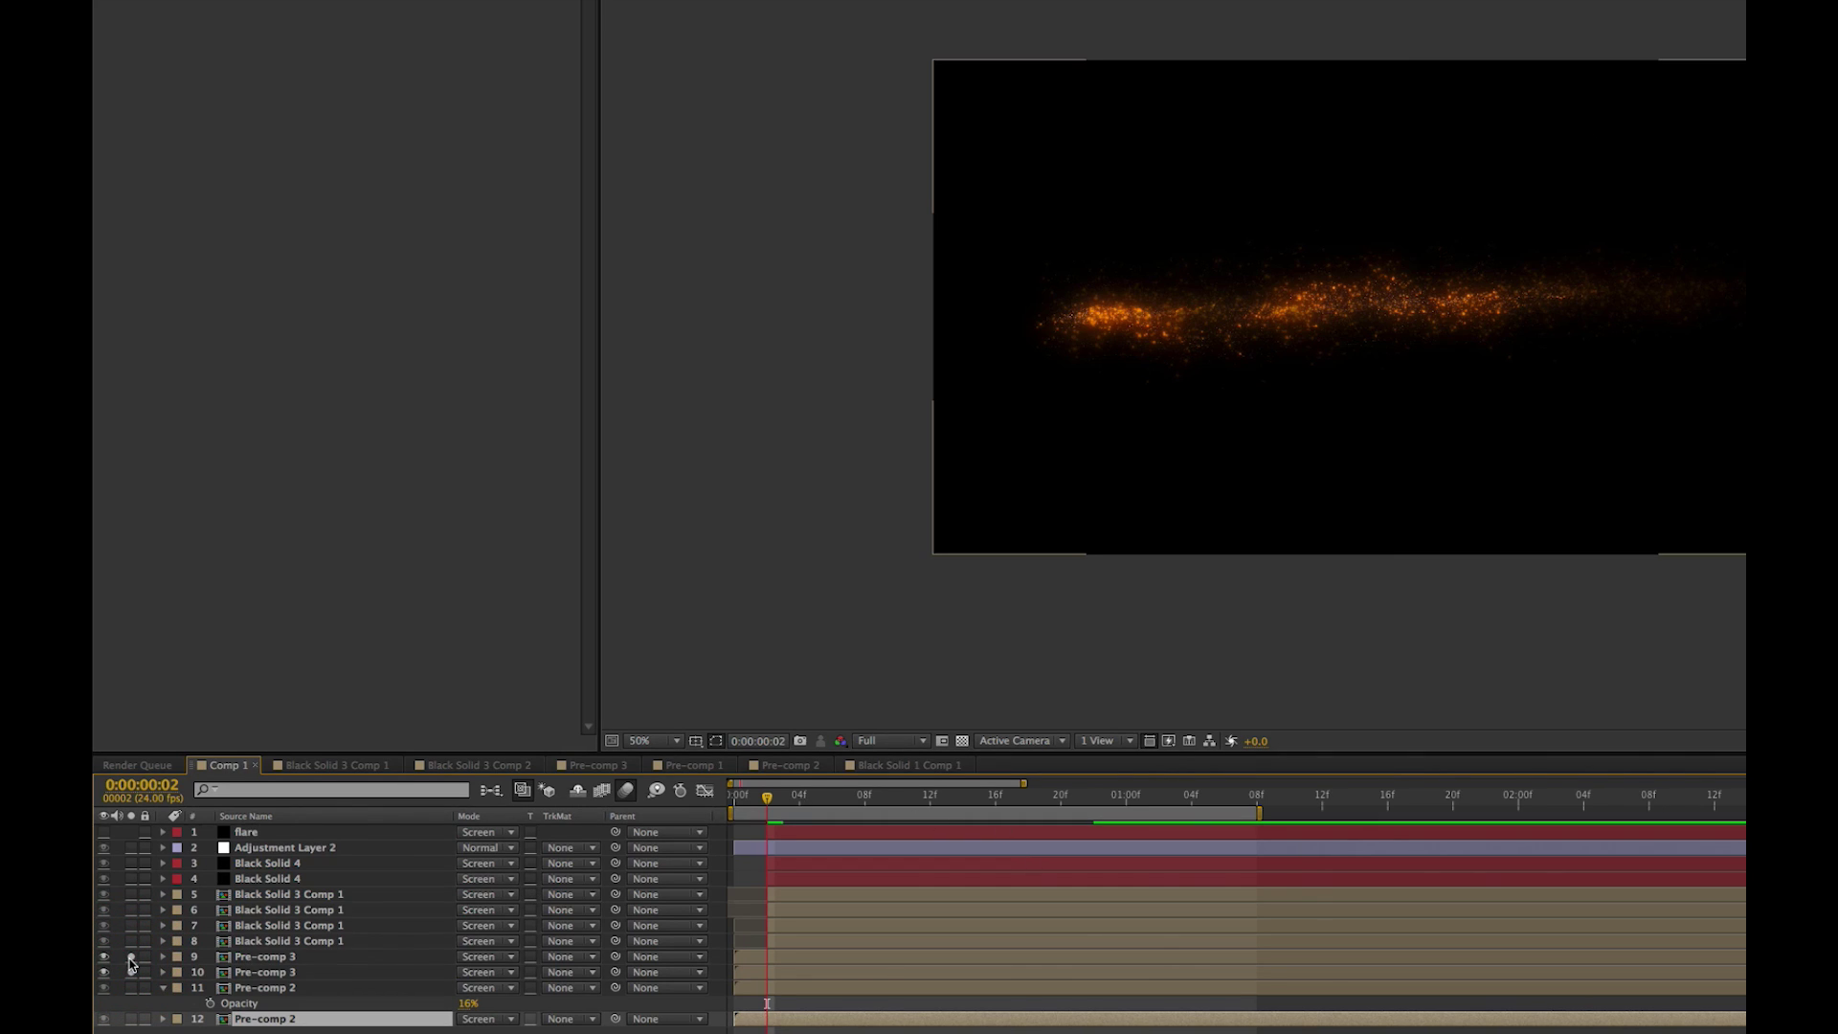
click(131, 972)
click(131, 941)
click(133, 925)
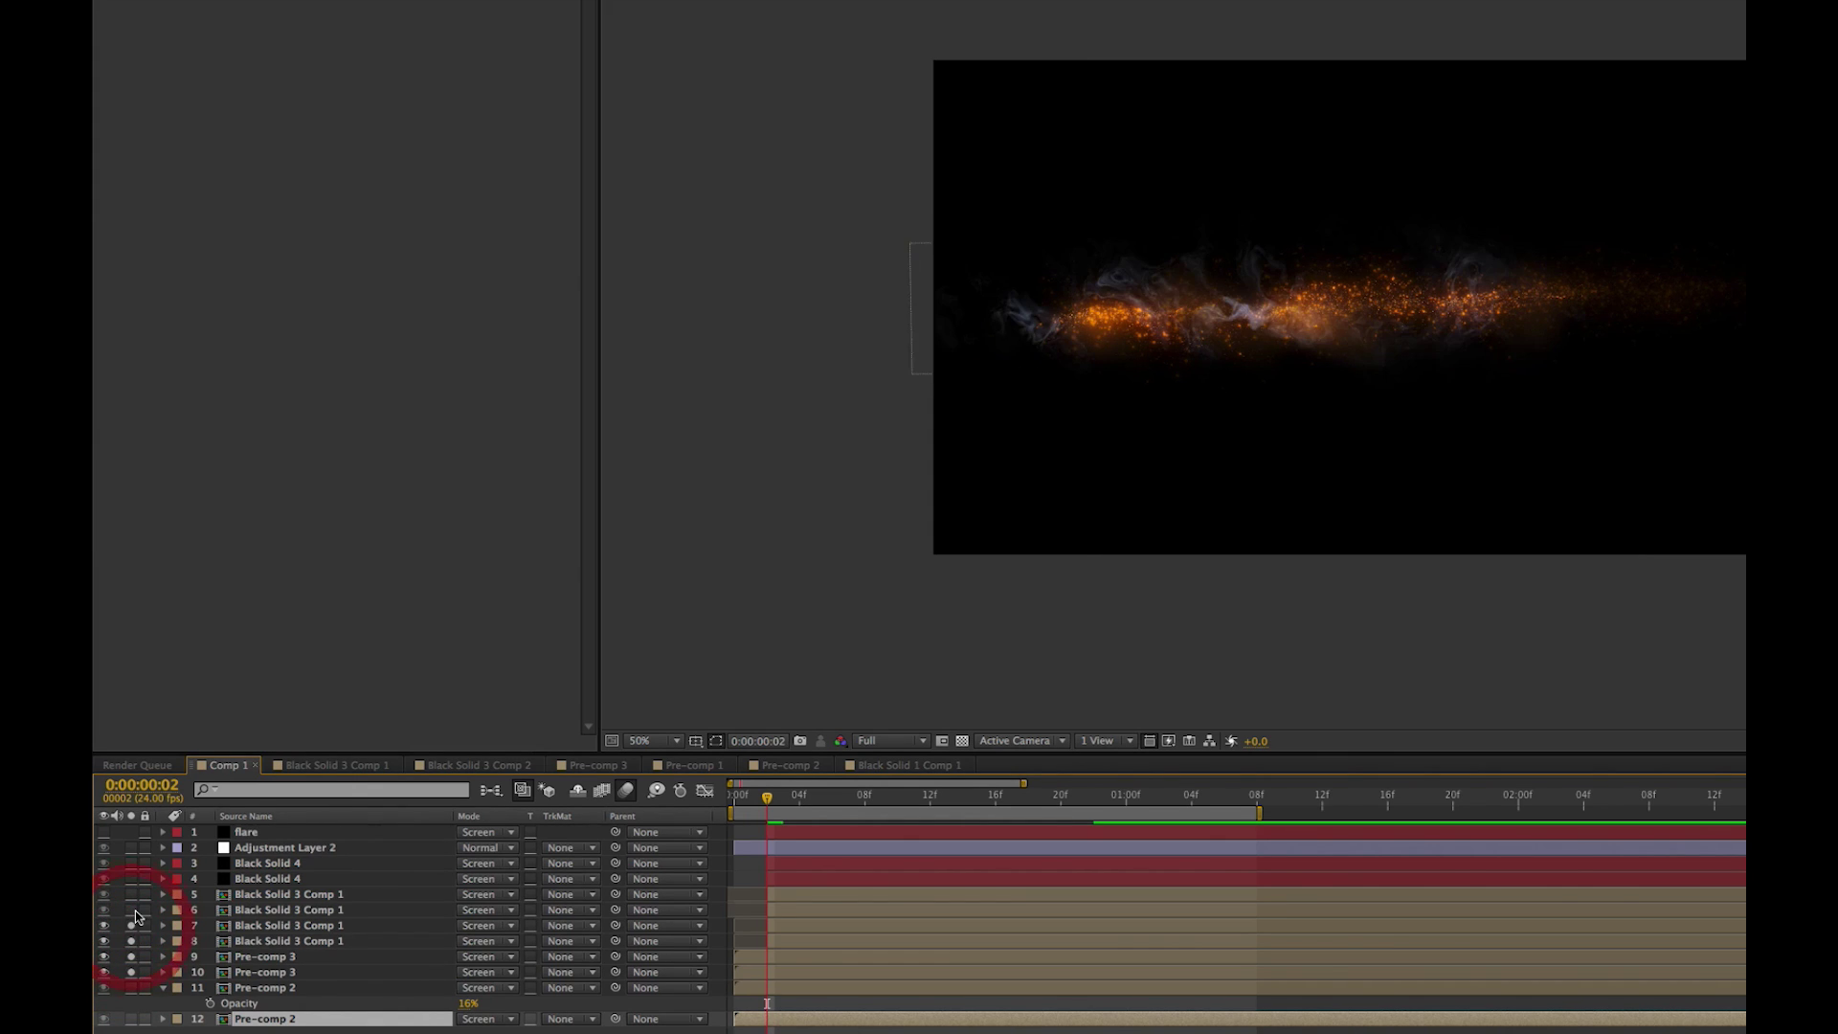
click(132, 910)
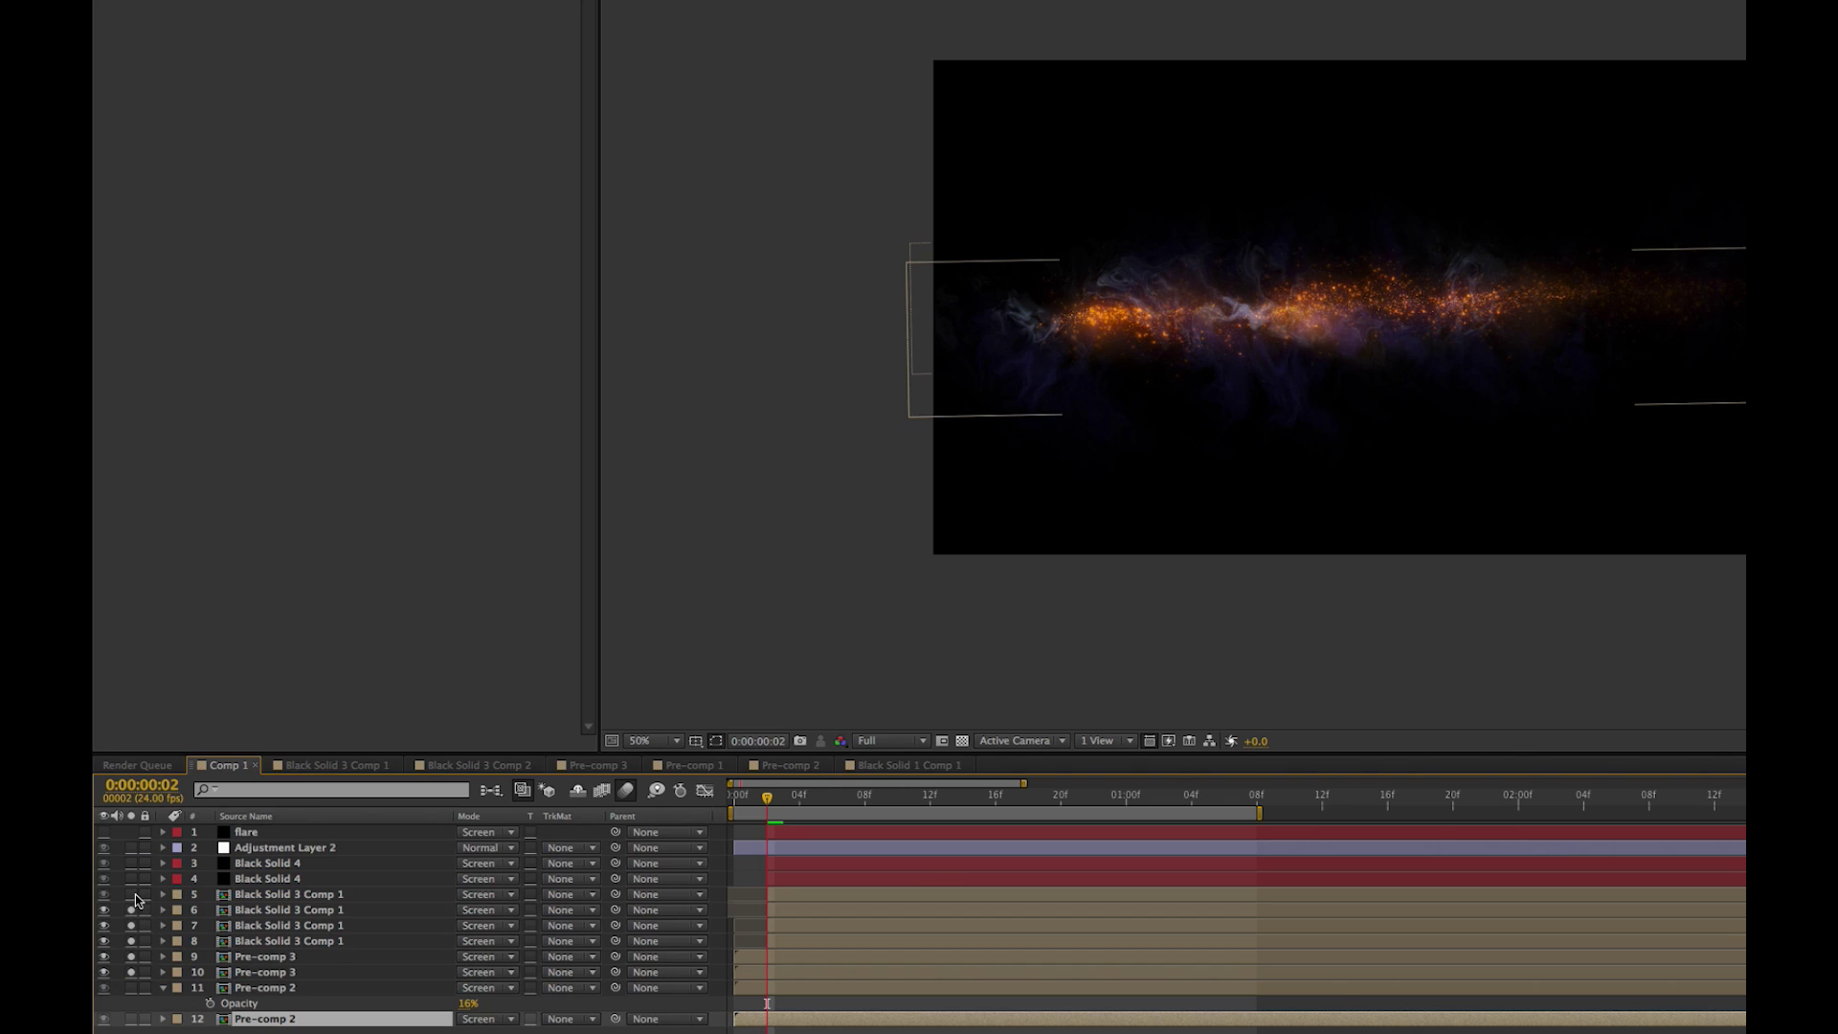
click(131, 894)
click(132, 879)
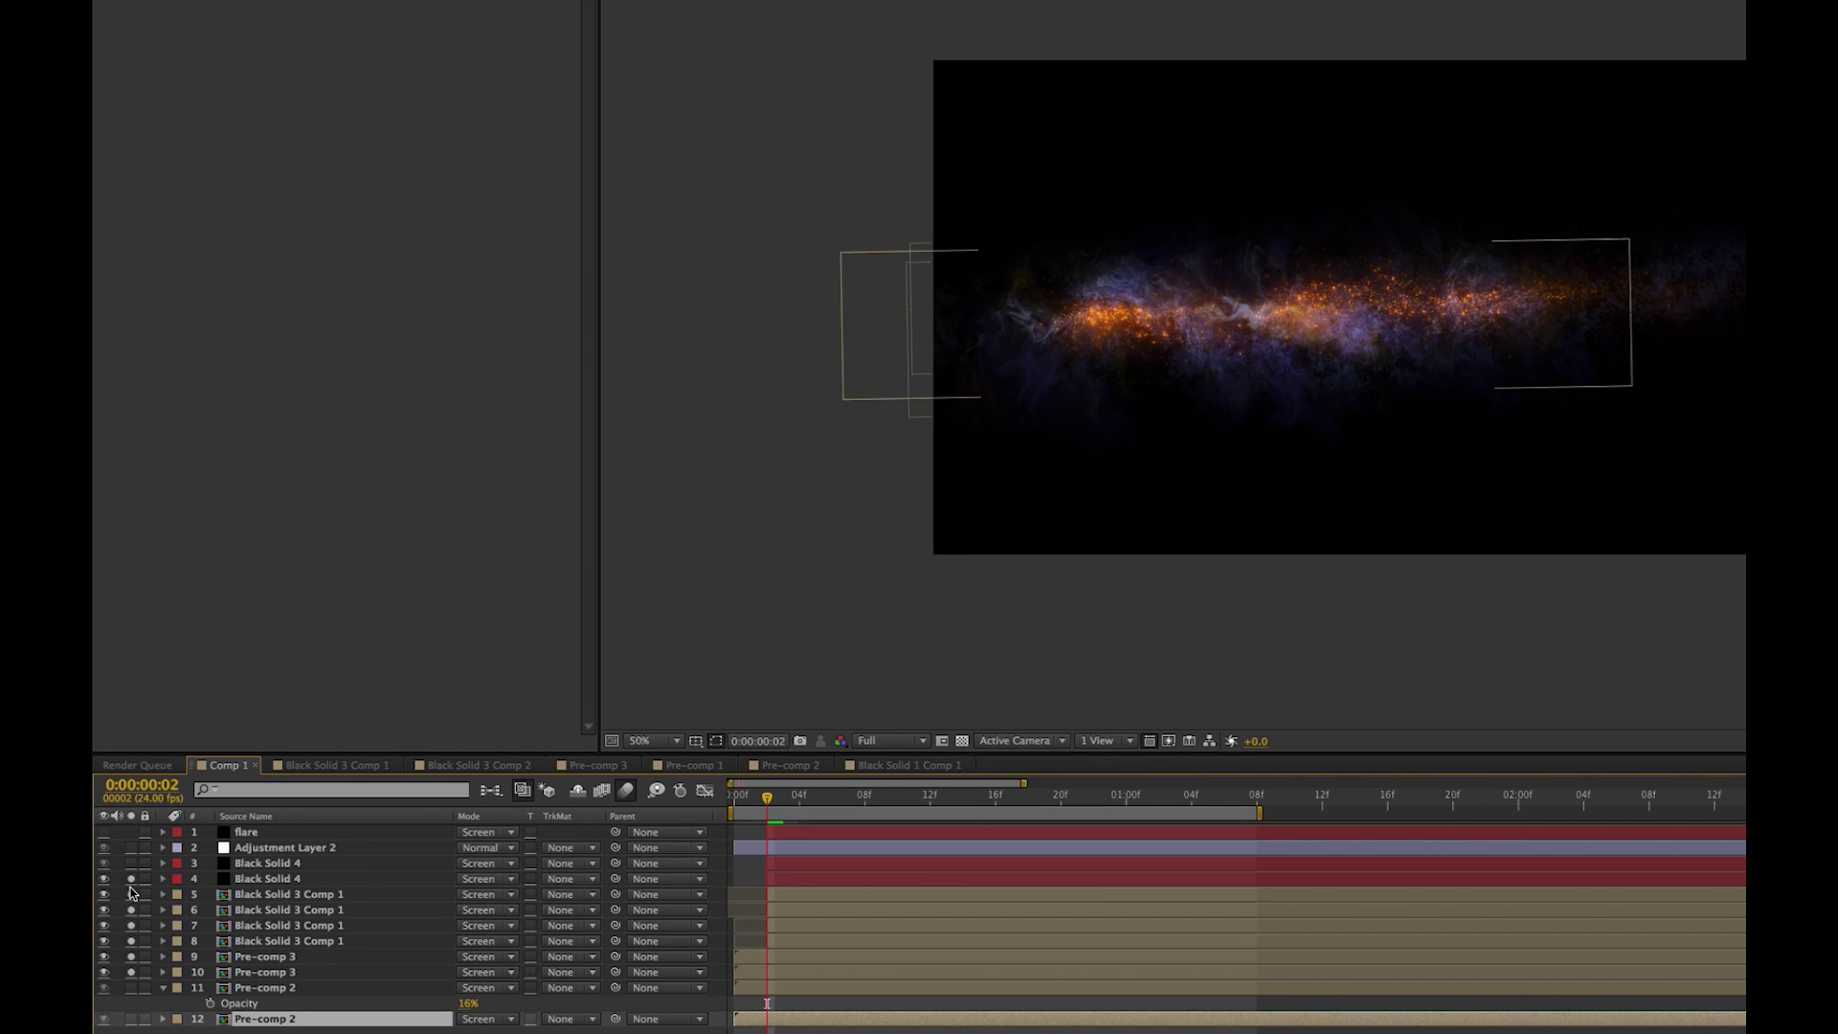
click(132, 863)
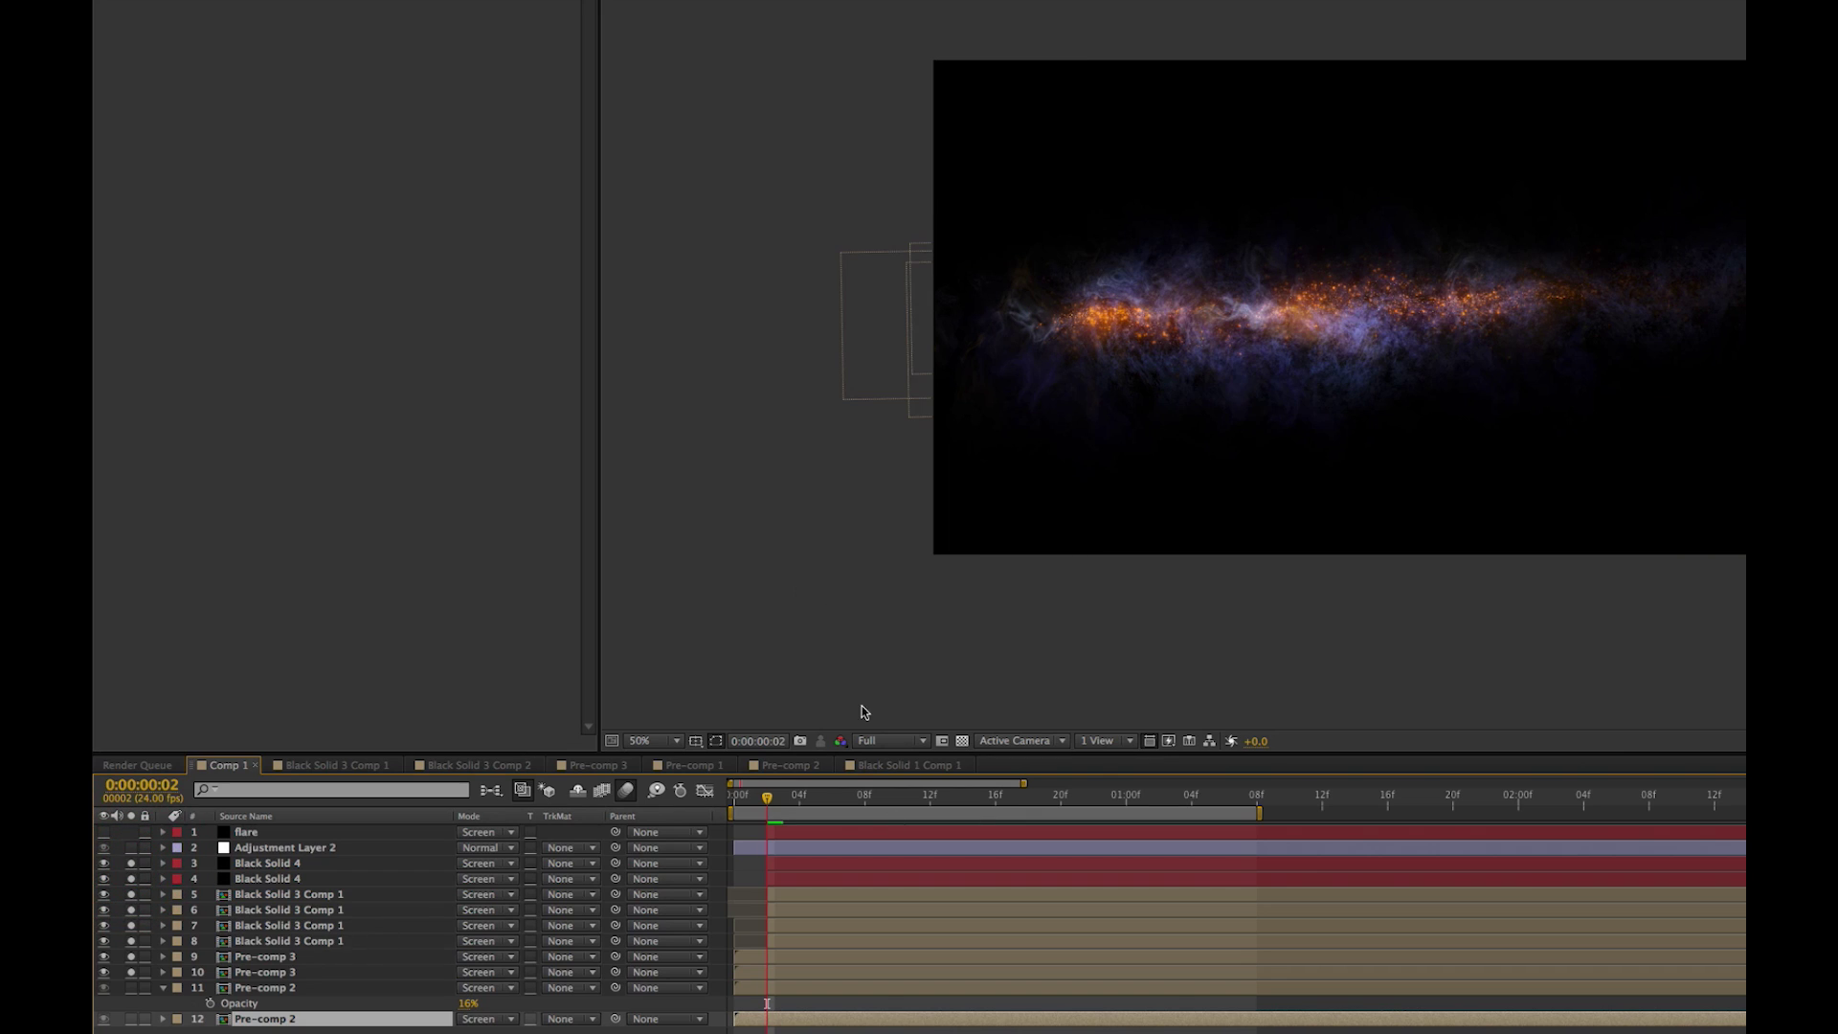
key(space)
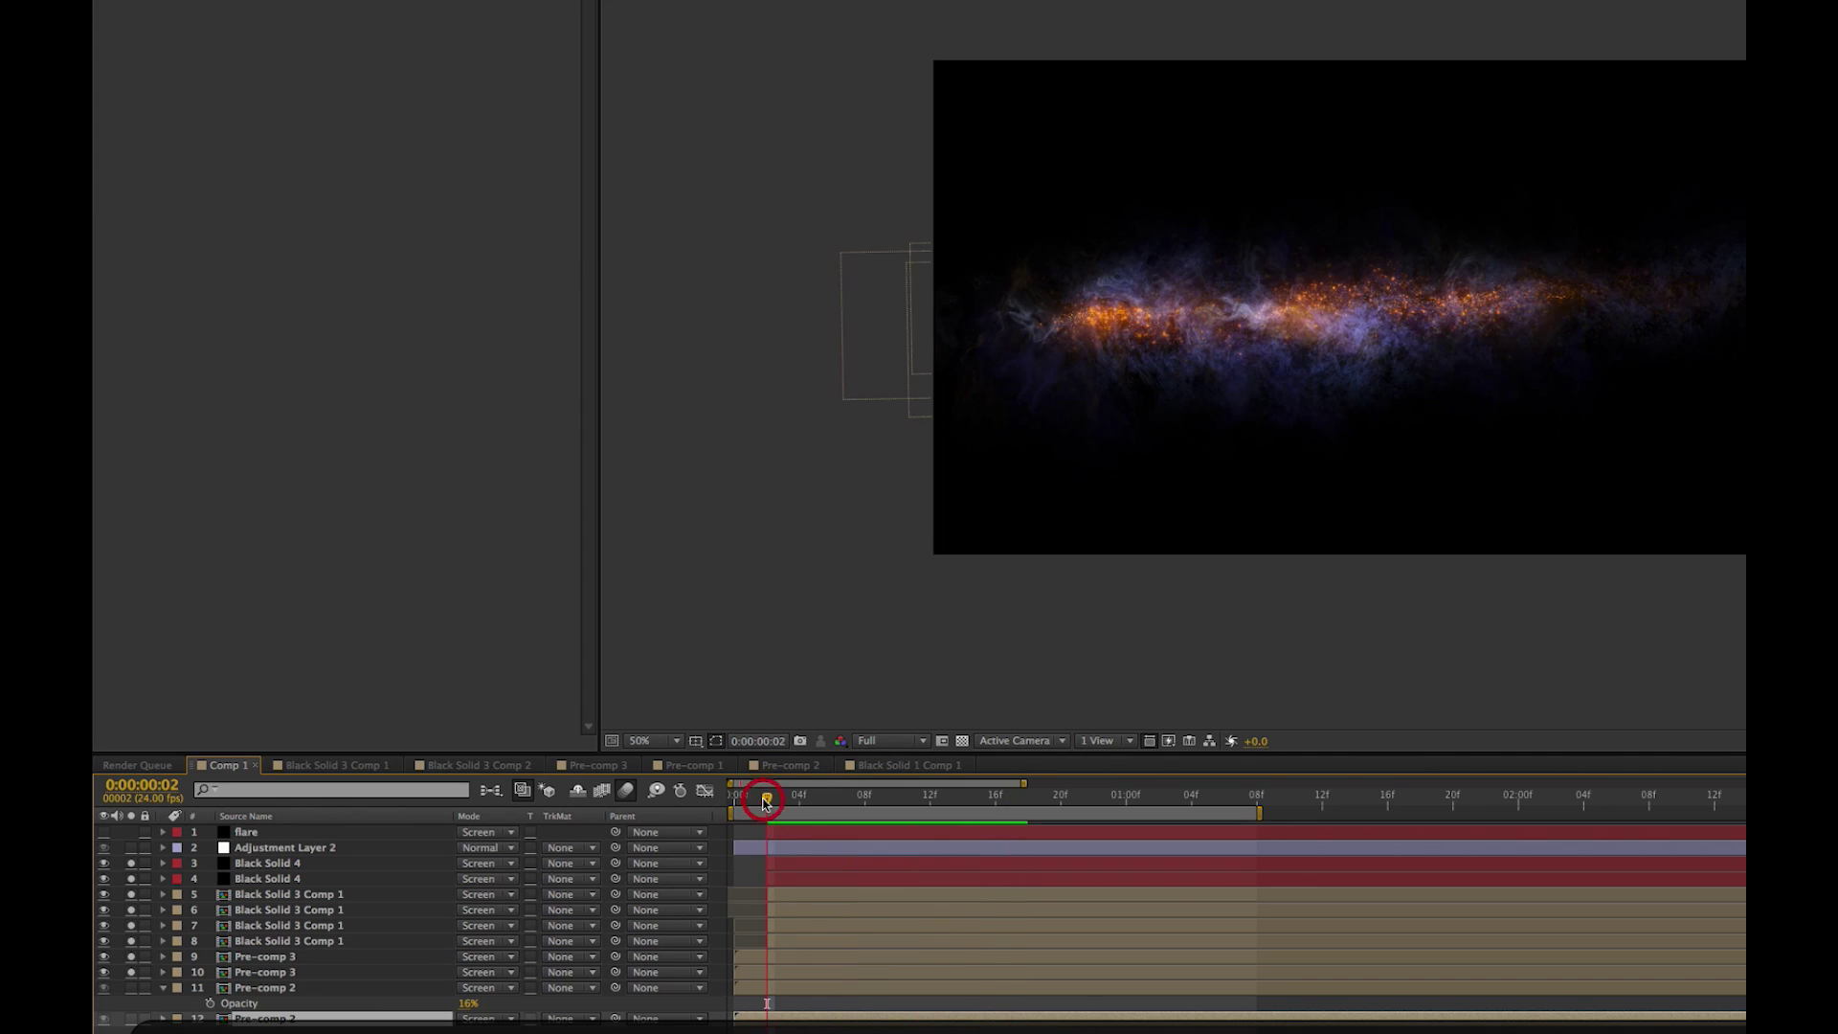
key(space)
drag(771, 802, 897, 797)
click(132, 987)
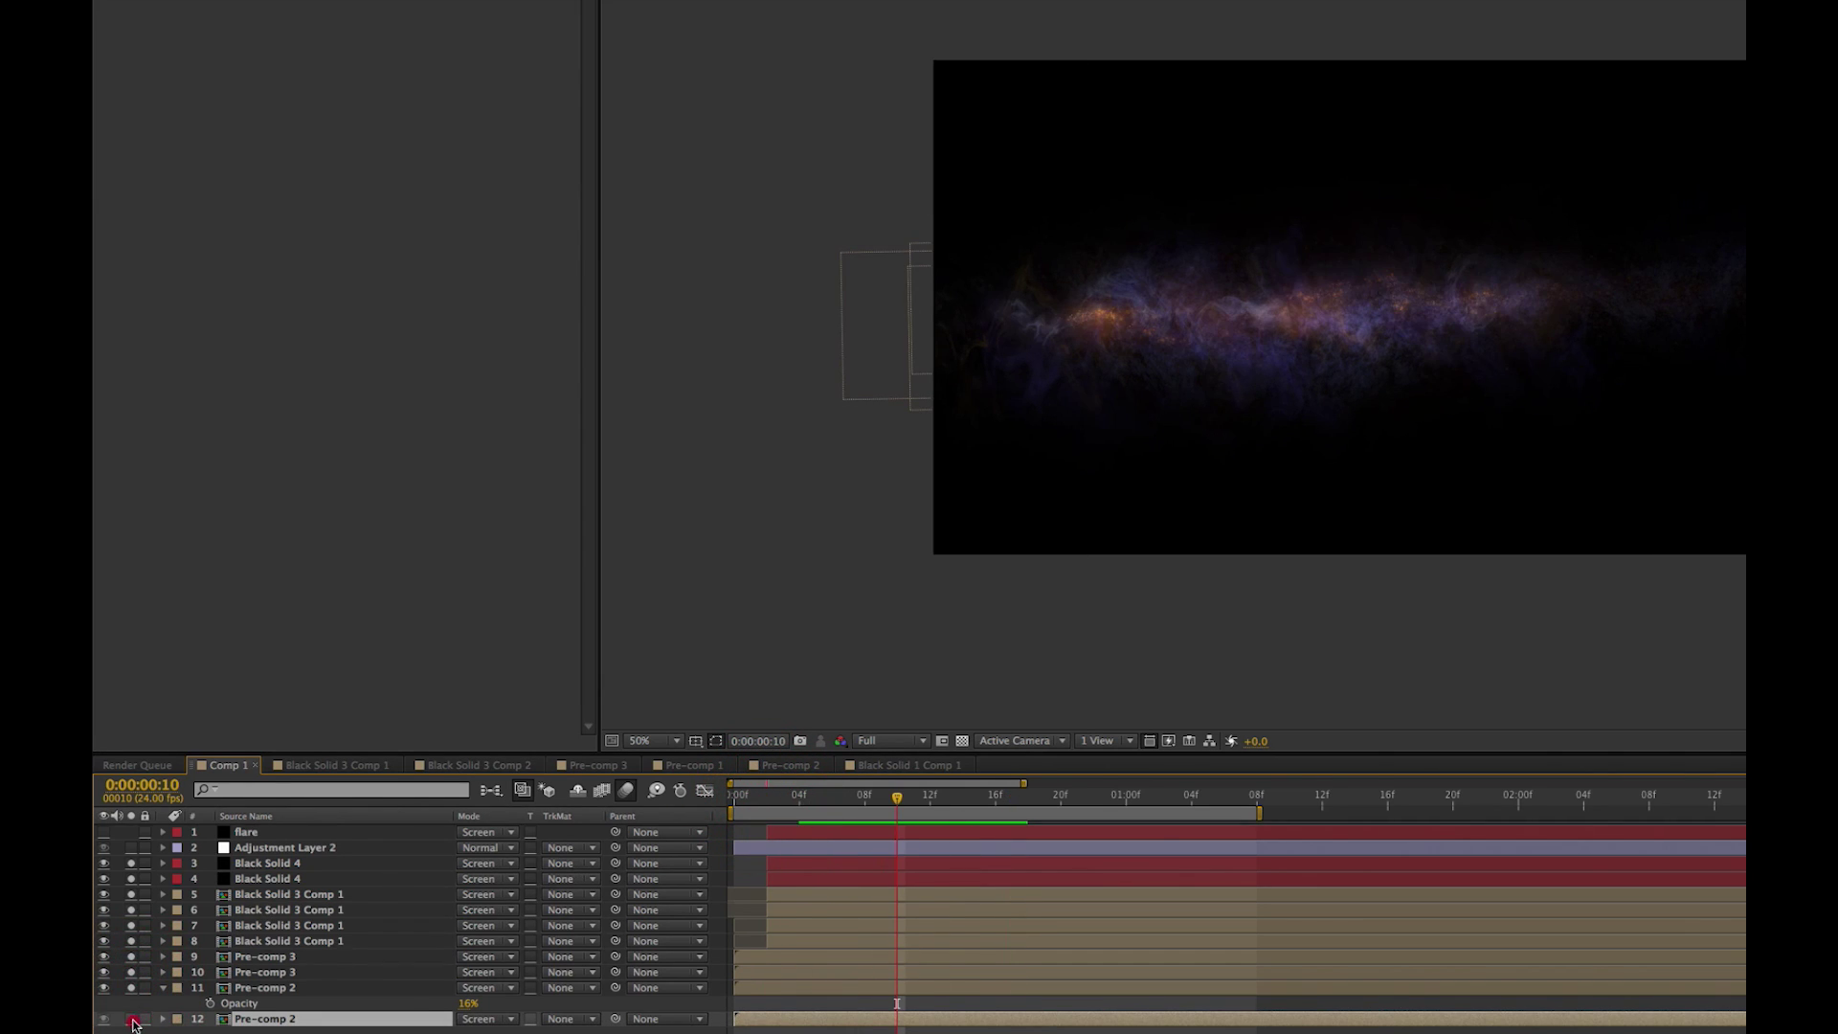
alt+click(129, 1019)
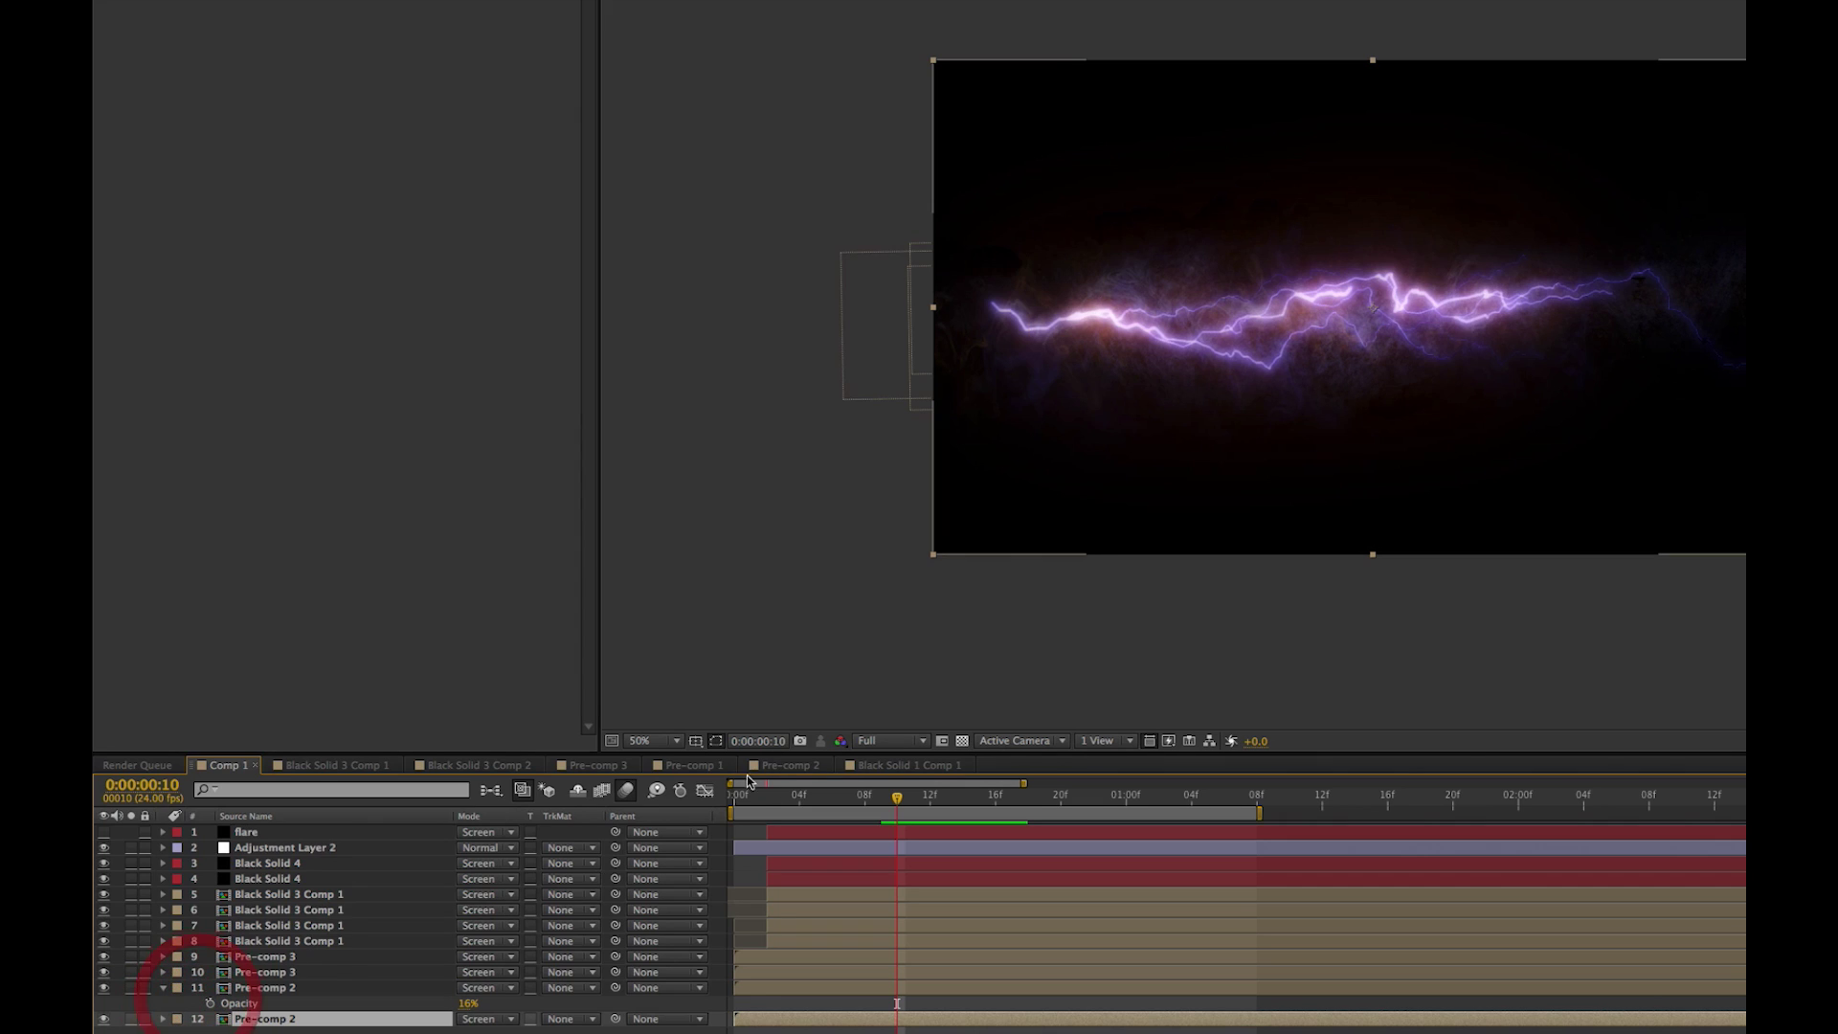
click(769, 804)
key(KP_0)
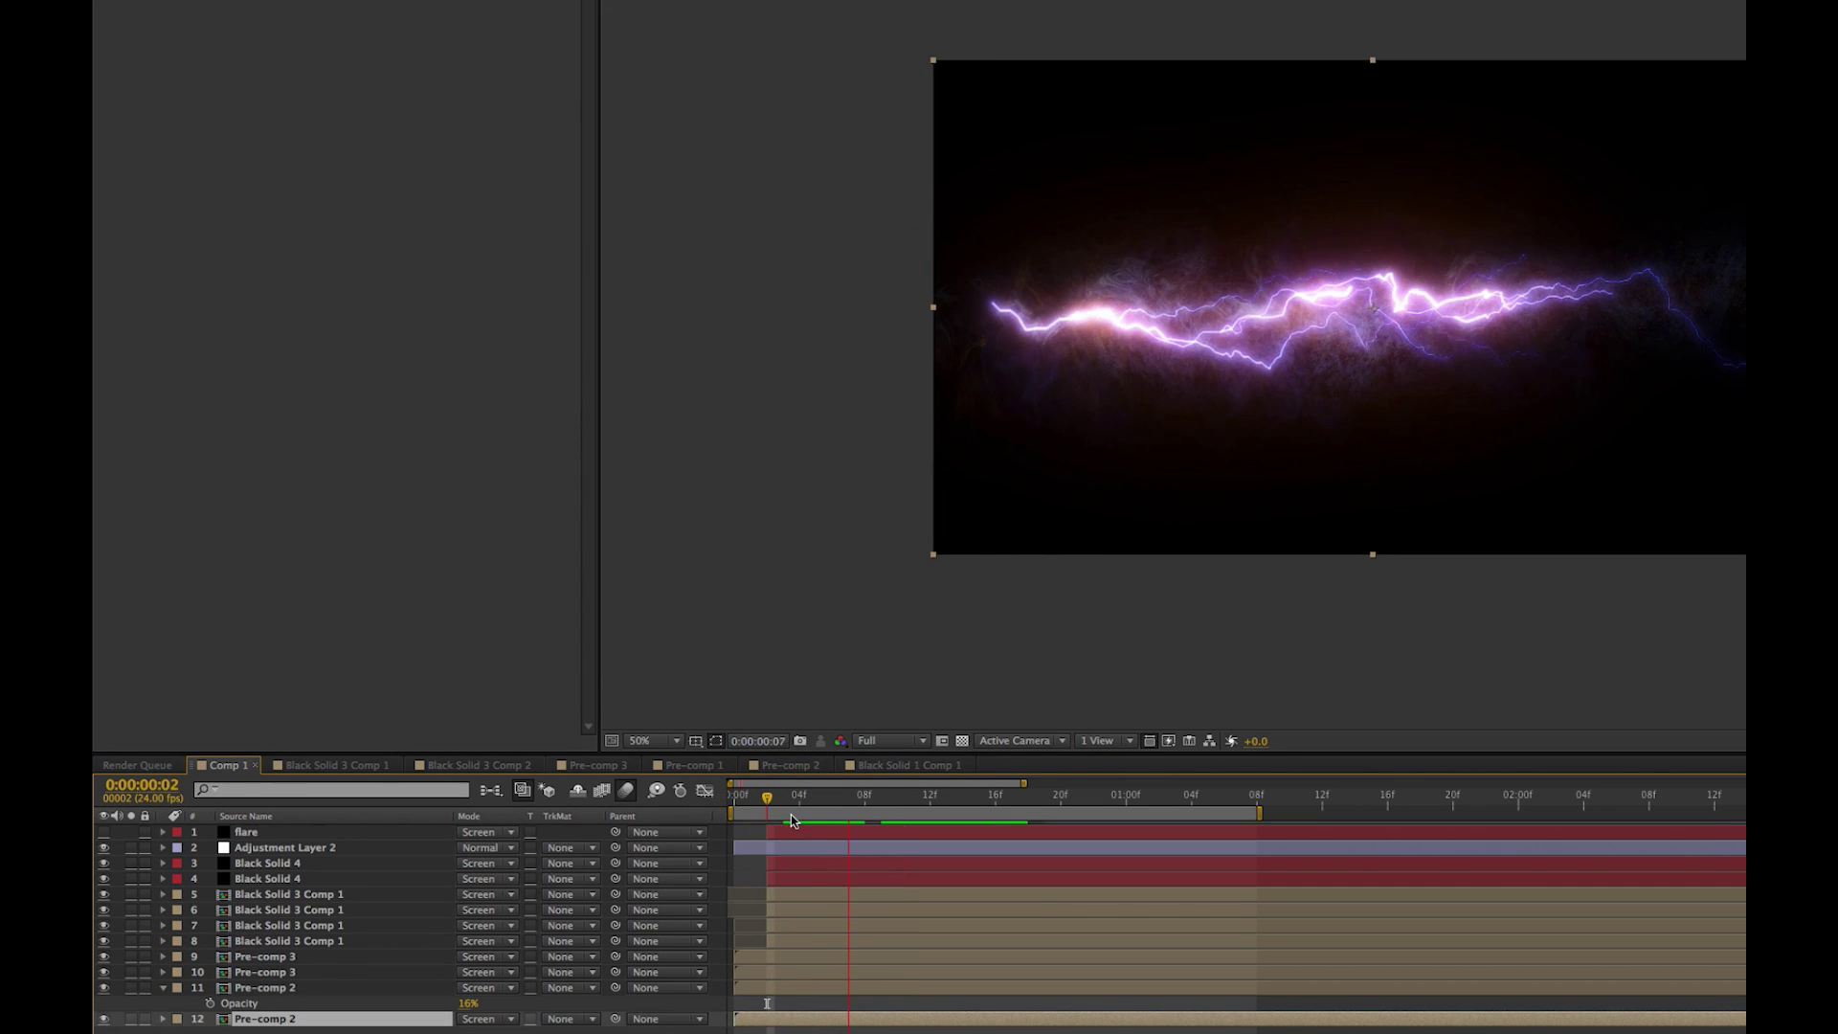
click(751, 804)
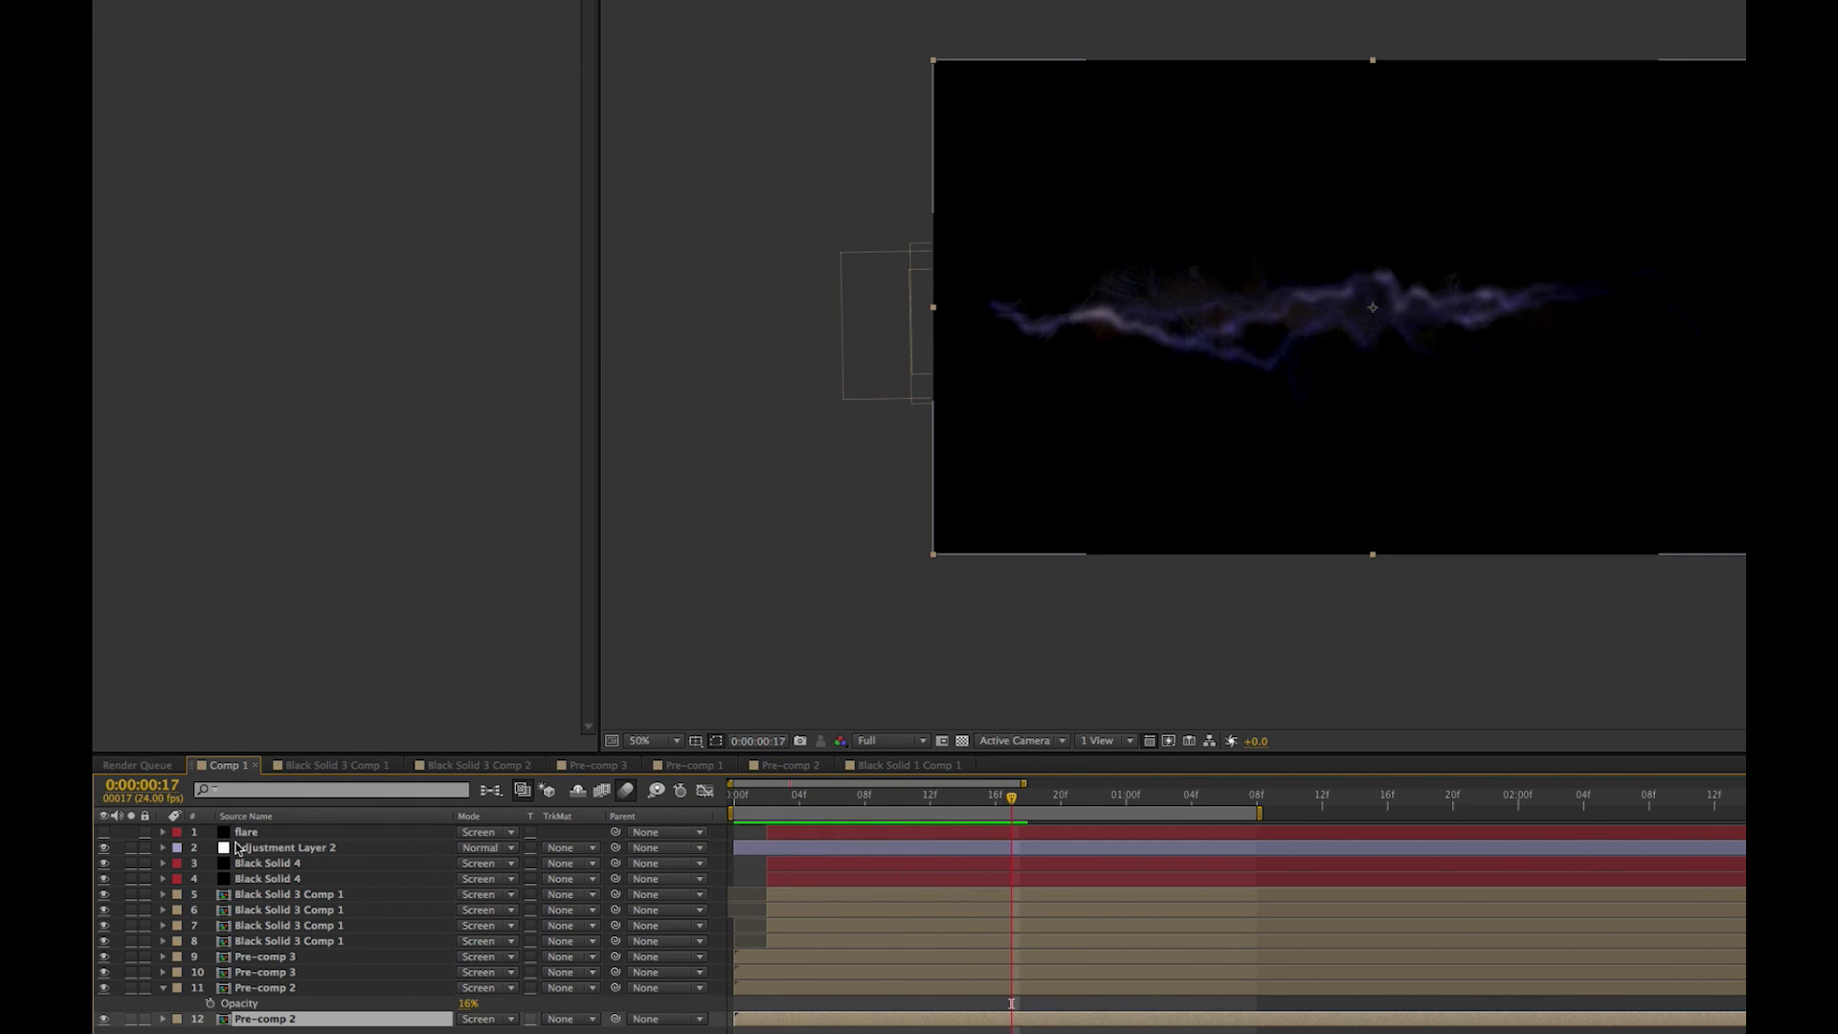
click(275, 848)
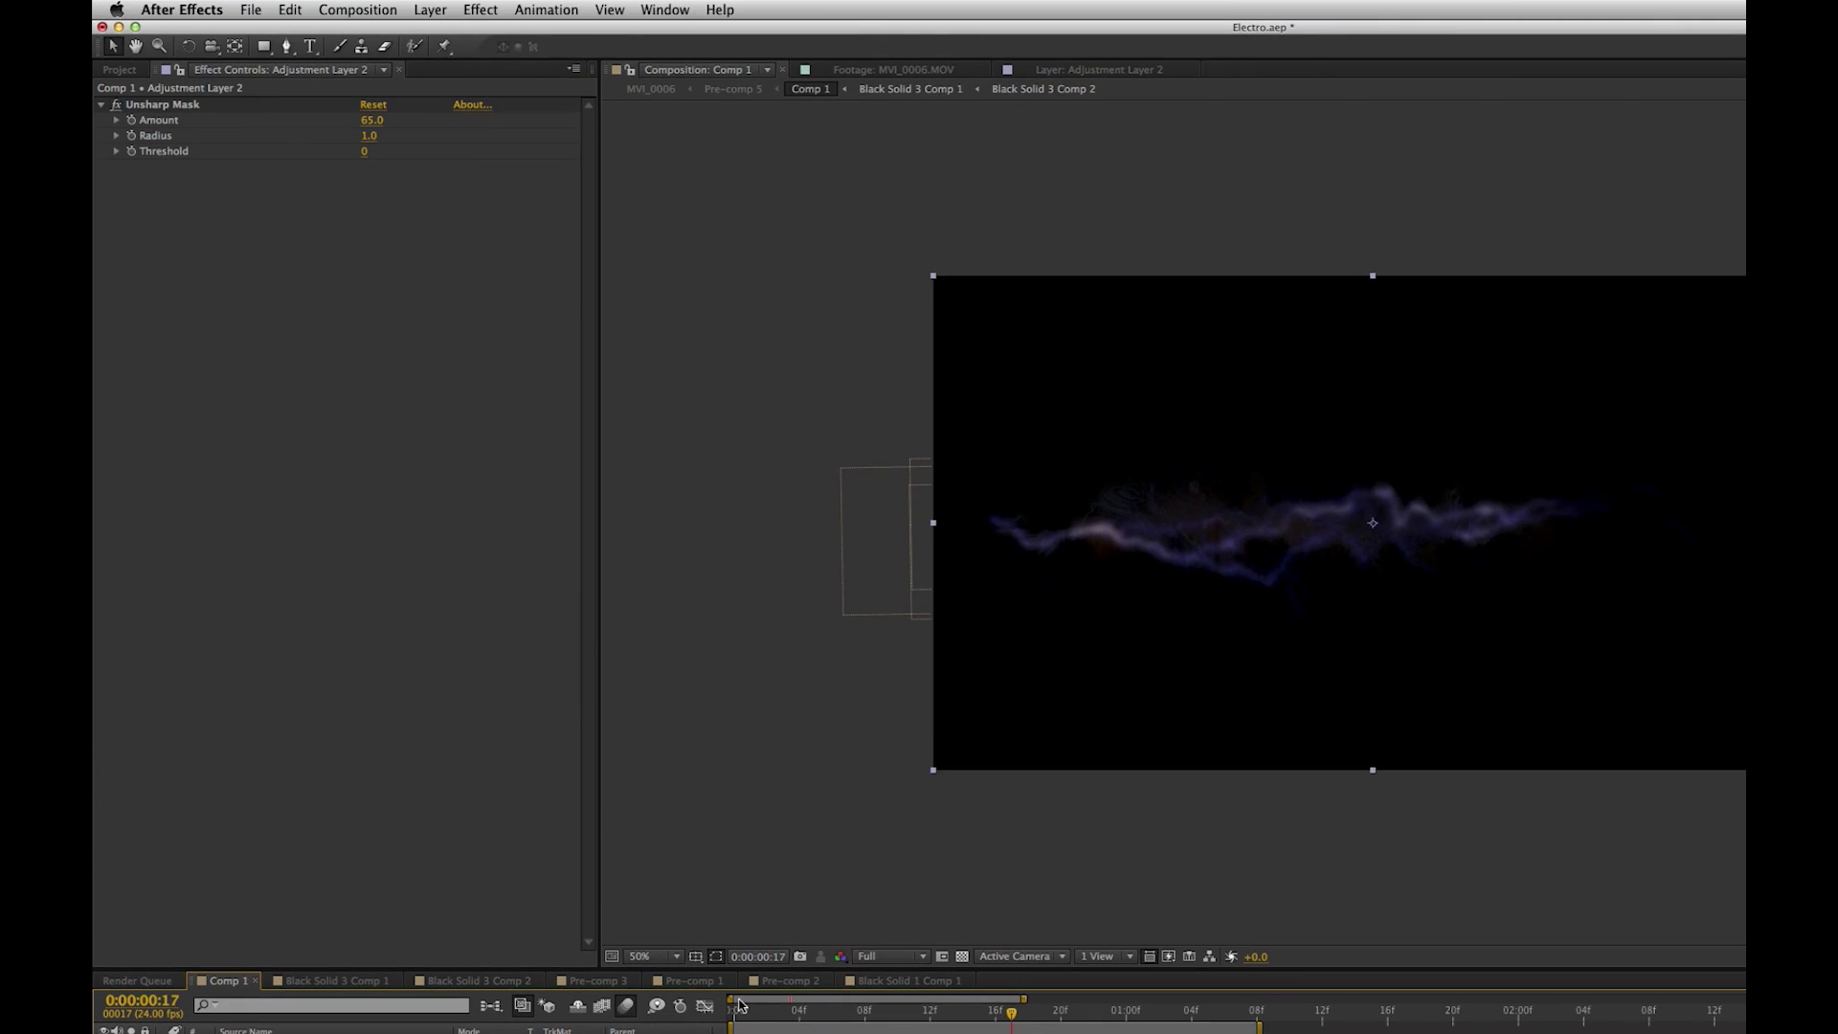
Go to frame 2 and show the flare layer's Optical Flares settings.
click(767, 1008)
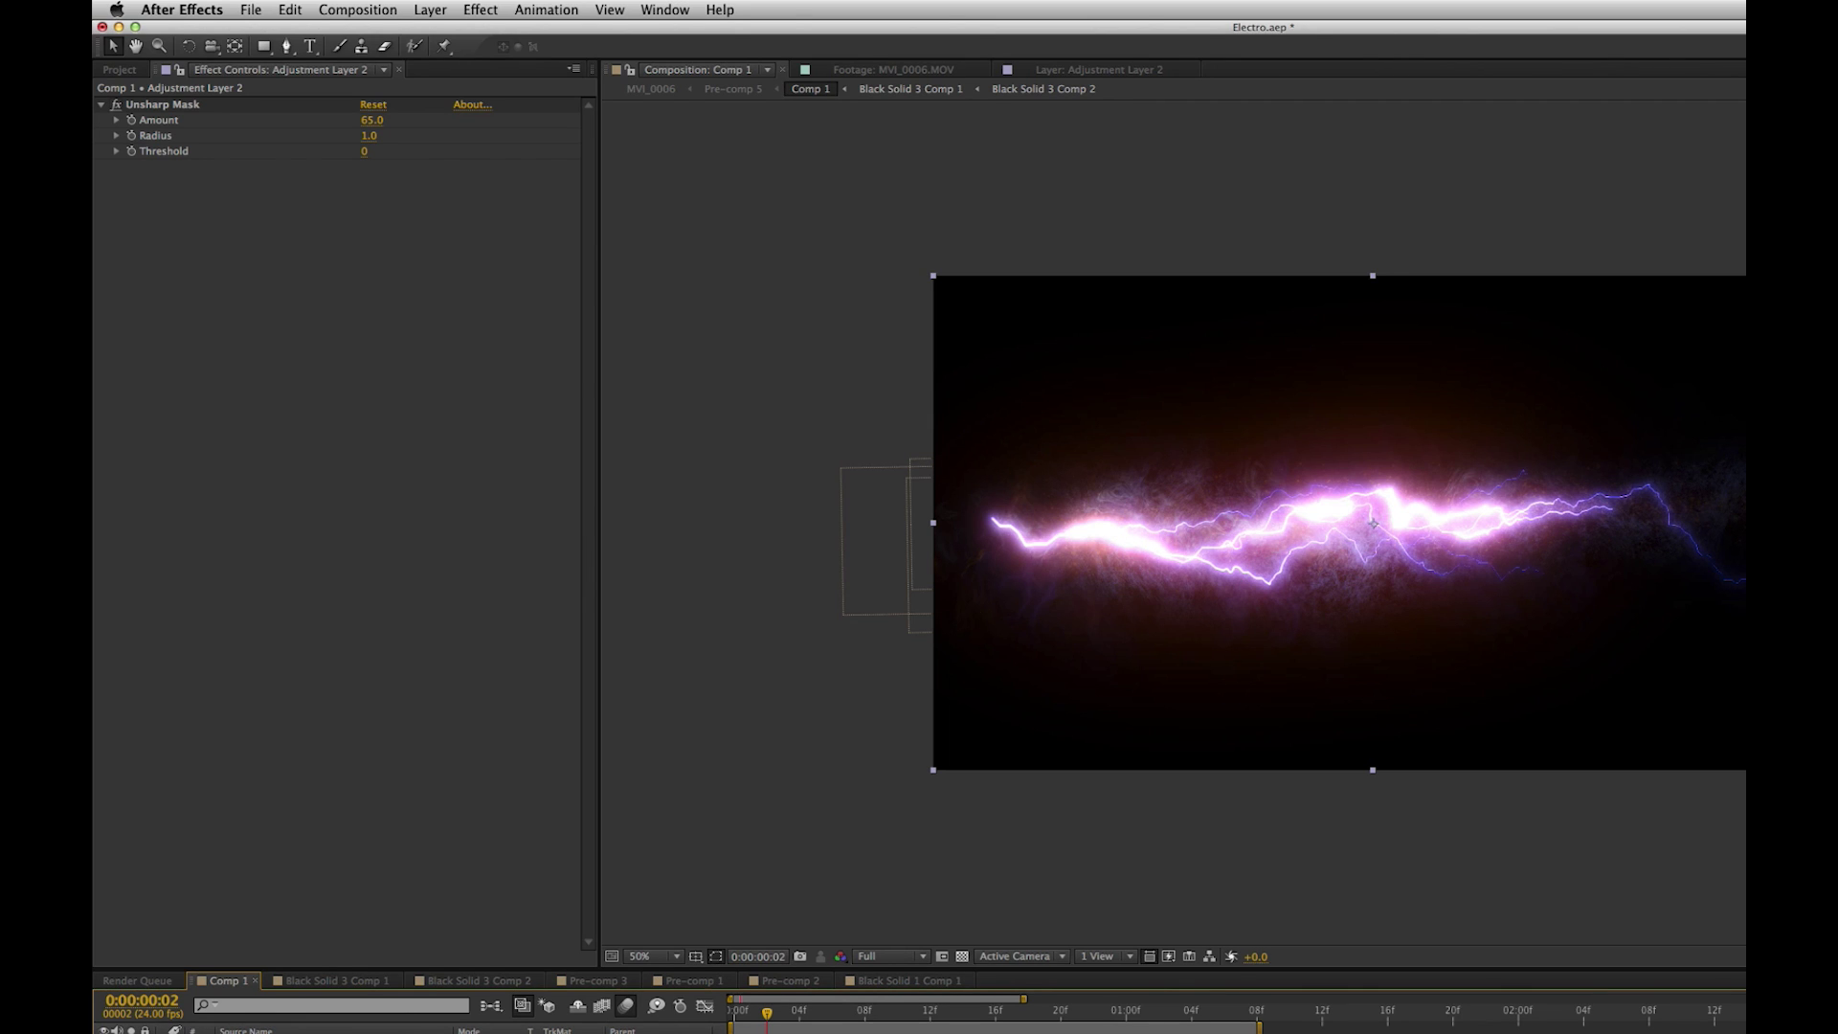
click(258, 1030)
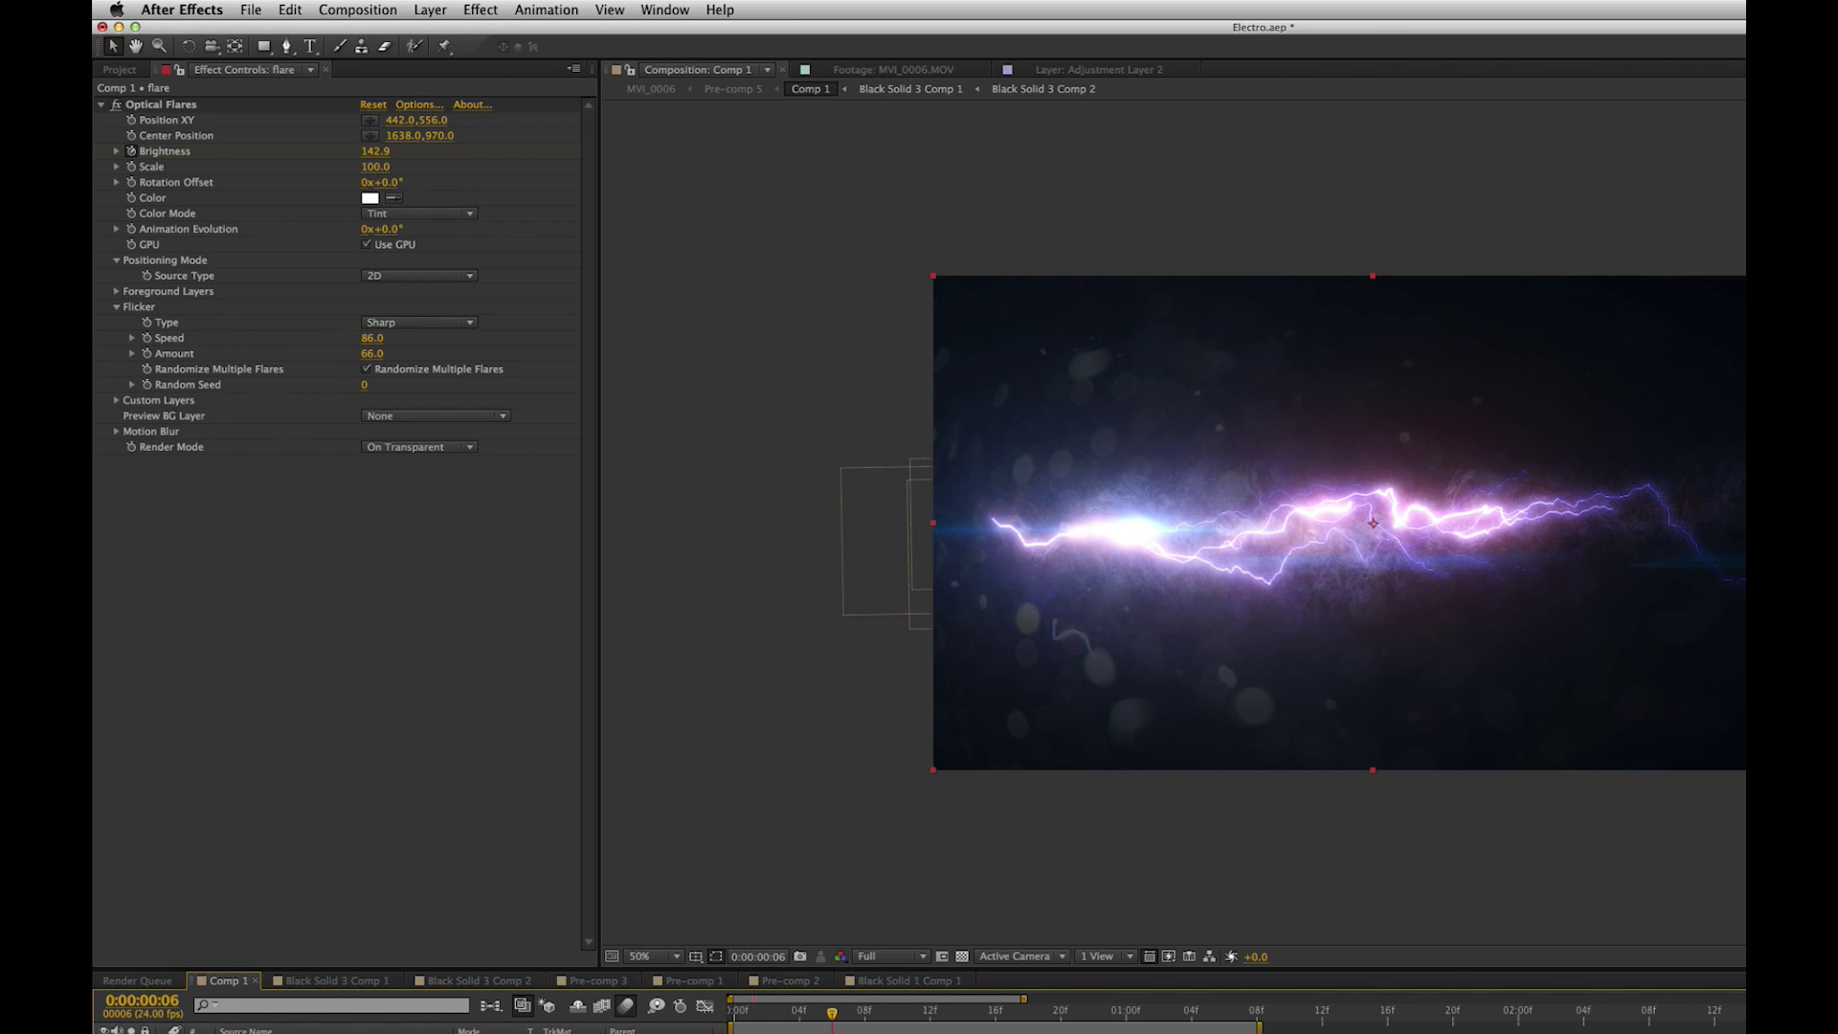
click(731, 1021)
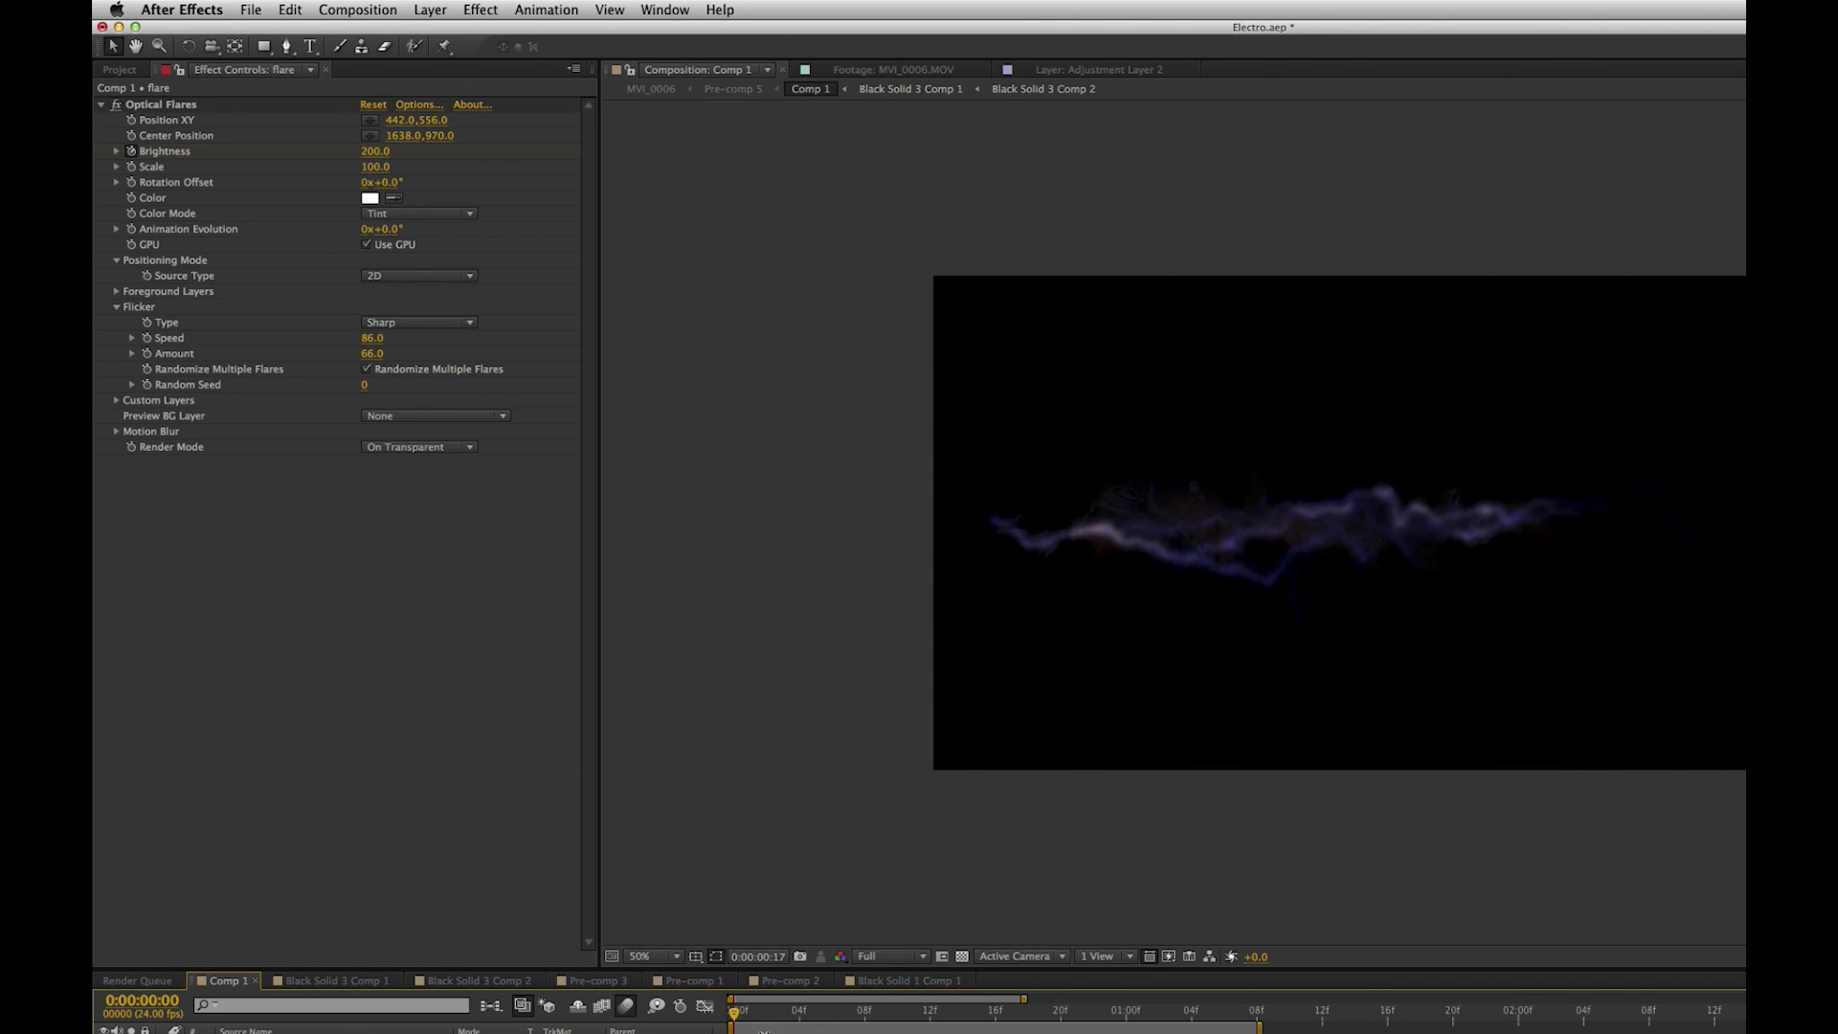
click(737, 1015)
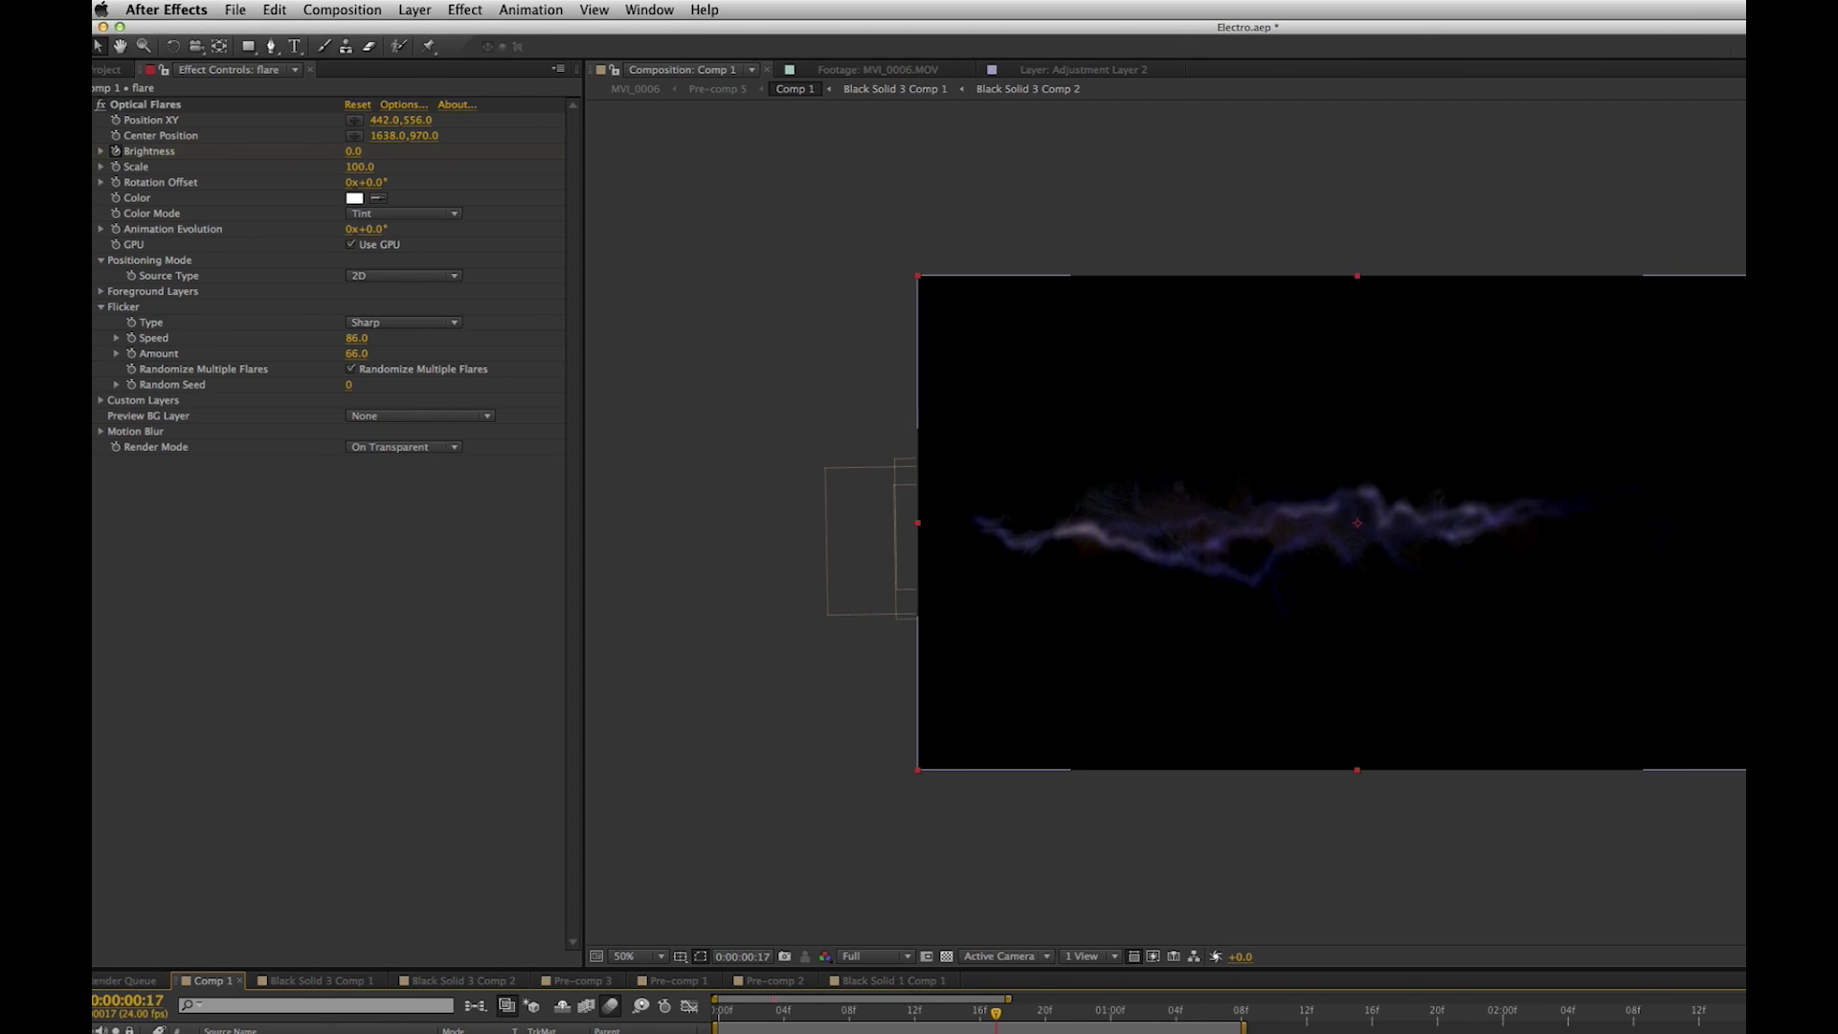
click(795, 1012)
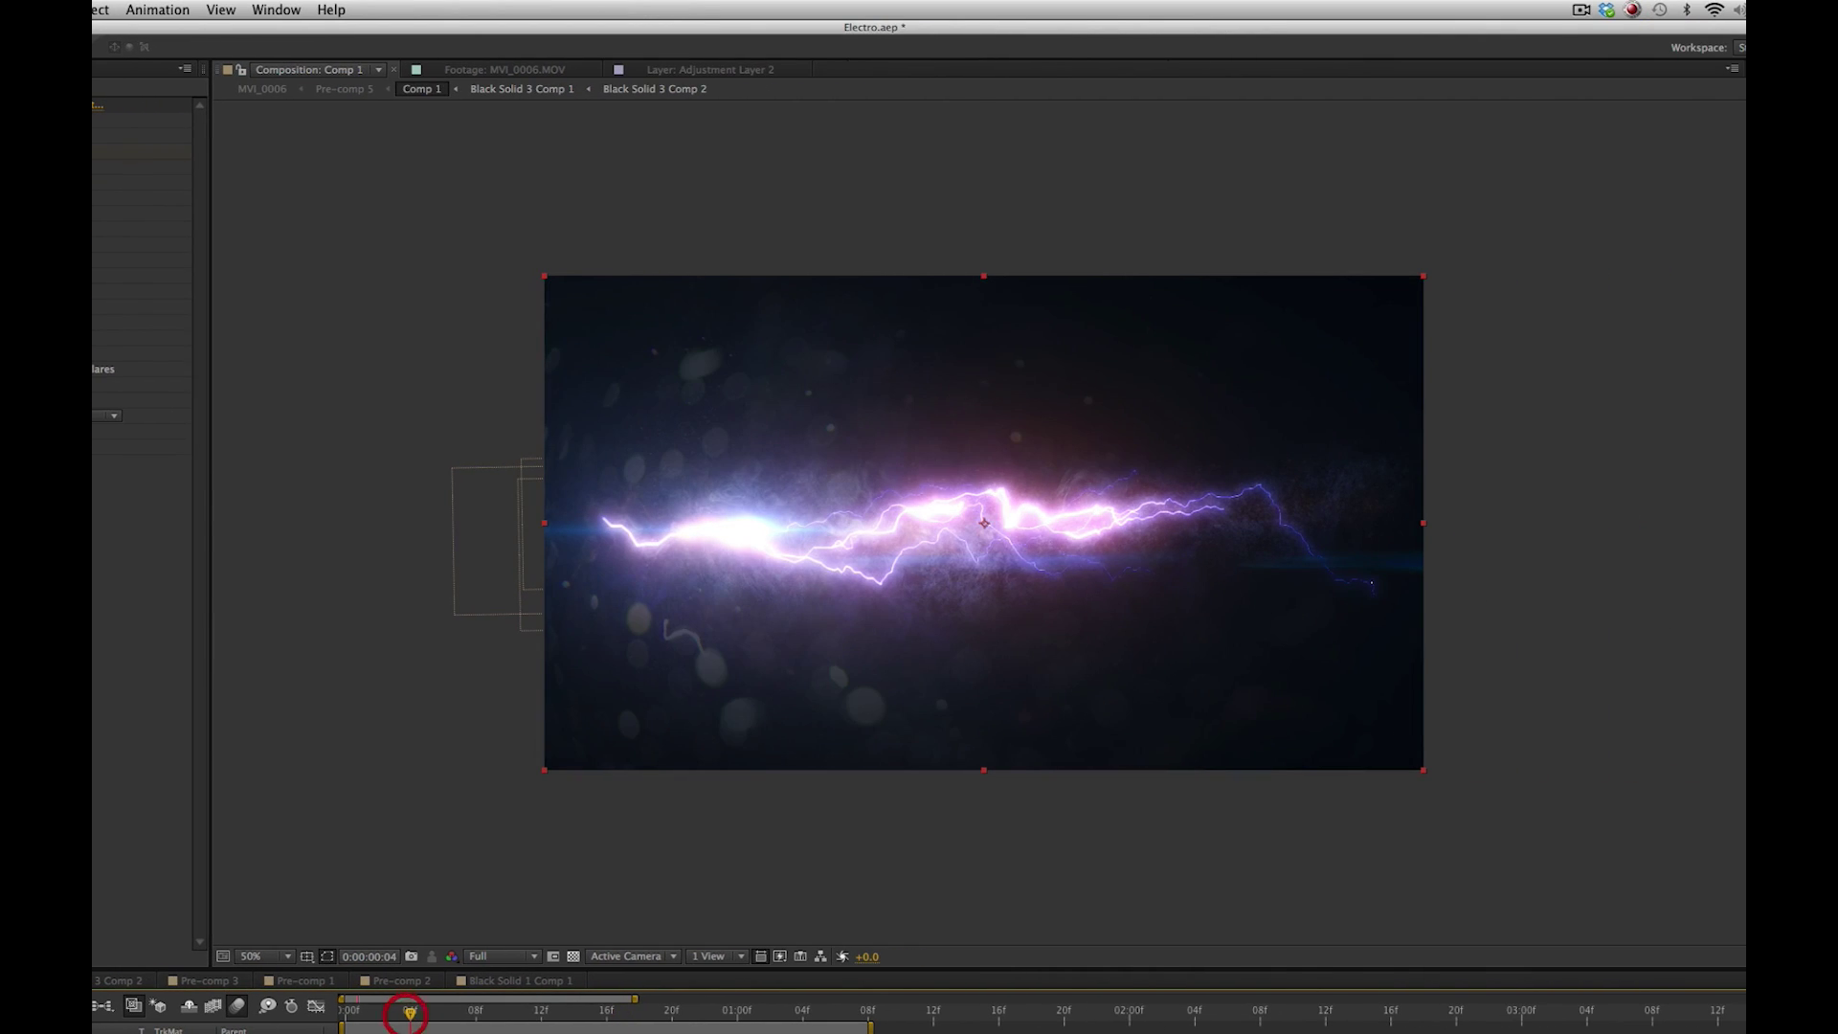